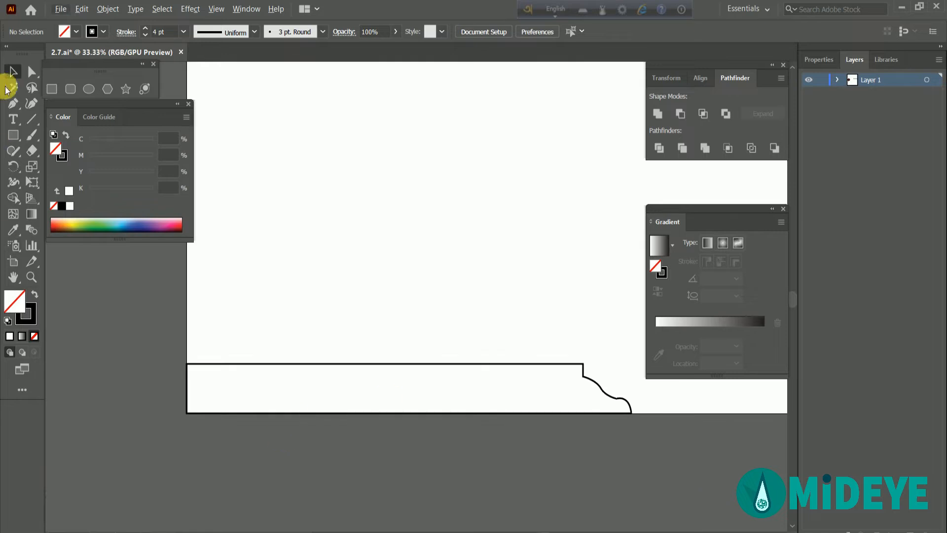
# Cut the base shape along a horizontal Pen line from the right-hand notch to the left edge, using Pathfinder Divide.
pyautogui.click(583, 376)
pyautogui.click(186, 377)
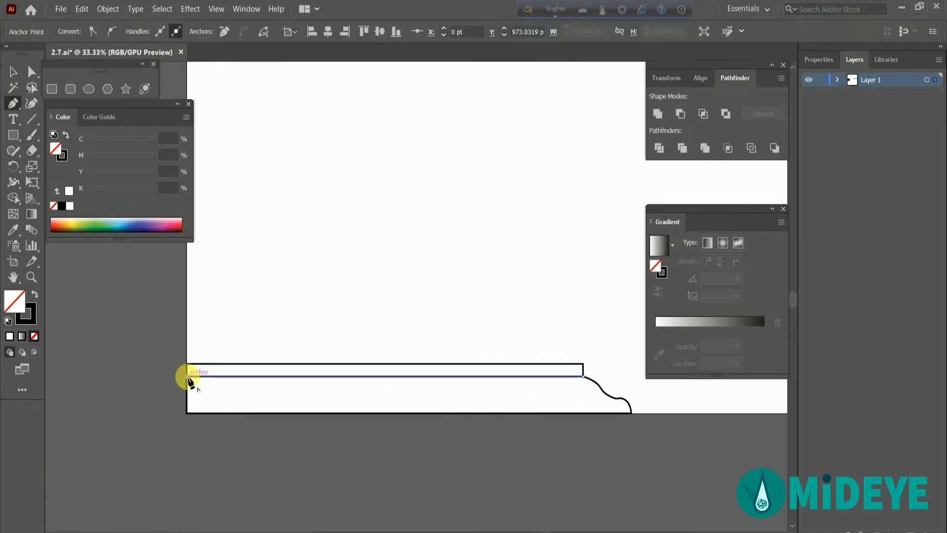
pyautogui.hotkey('ctrl', 'z')
pyautogui.hotkey('ctrl', 'shift', 'z')
pyautogui.click(12, 74)
pyautogui.moveTo(410, 340); pyautogui.dragTo(448, 387)
pyautogui.click(659, 148)
pyautogui.click(498, 315)
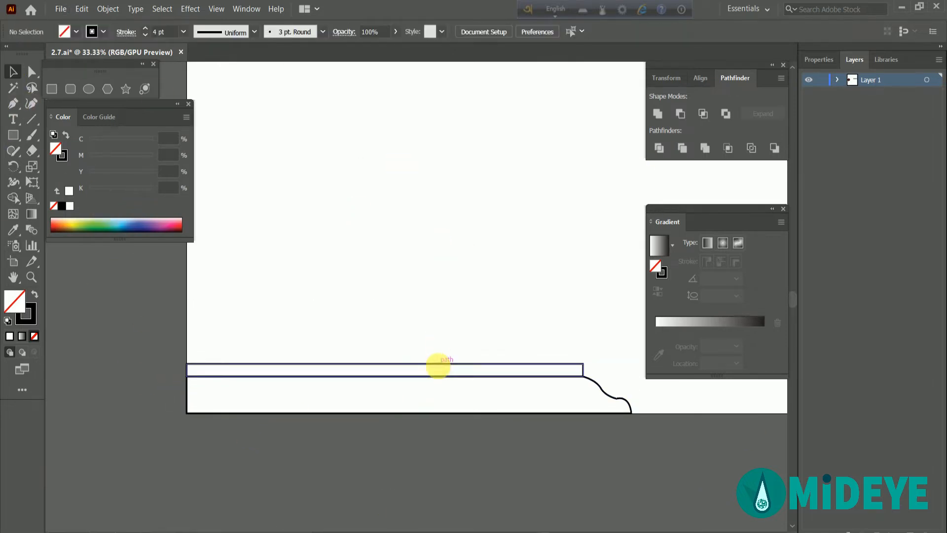
# Ungroup the divided pieces, testing the top strip by moving it away and undoing the move.
pyautogui.click(440, 364)
pyautogui.rightClick(351, 353)
pyautogui.rightClick(365, 371)
pyautogui.click(399, 268)
pyautogui.click(404, 320)
pyautogui.moveTo(406, 364); pyautogui.dragTo(412, 330)
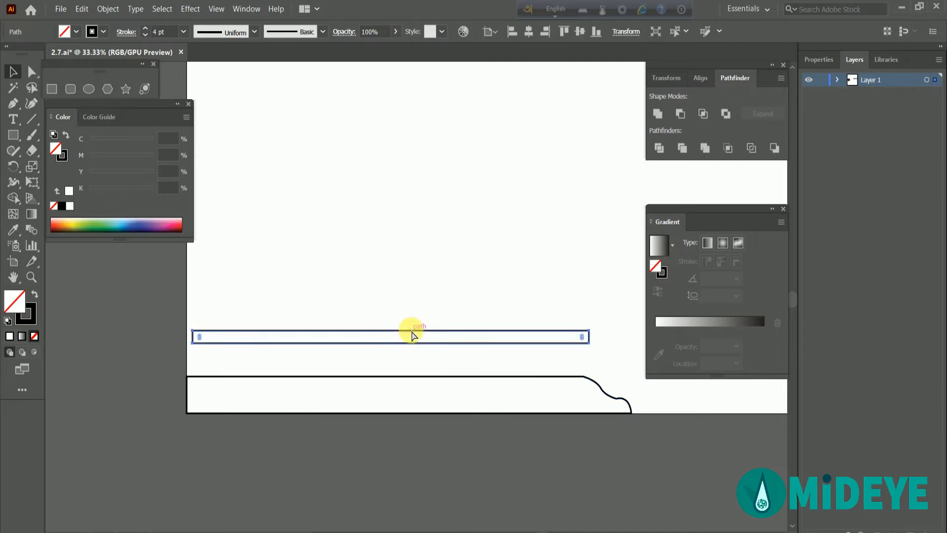
pyautogui.hotkey('ctrl', 'z')
# Remove the stroke from both the top strip and the base.
pyautogui.moveTo(129, 345); pyautogui.dragTo(217, 394)
pyautogui.click(146, 35)
pyautogui.click(145, 36)
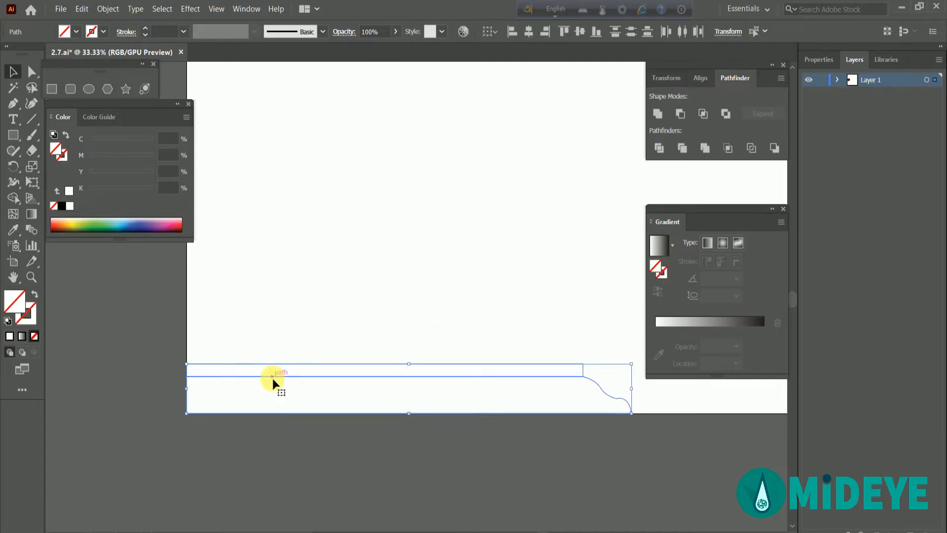
# Fill the top strip with pale yellow and the base beneath it with golden yellow.
pyautogui.keyDown('shift'); pyautogui.click(273, 377); pyautogui.keyUp('shift')
pyautogui.click(71, 222)
pyautogui.click(328, 395)
pyautogui.click(588, 381)
pyautogui.click(67, 224)
pyautogui.click(401, 243)
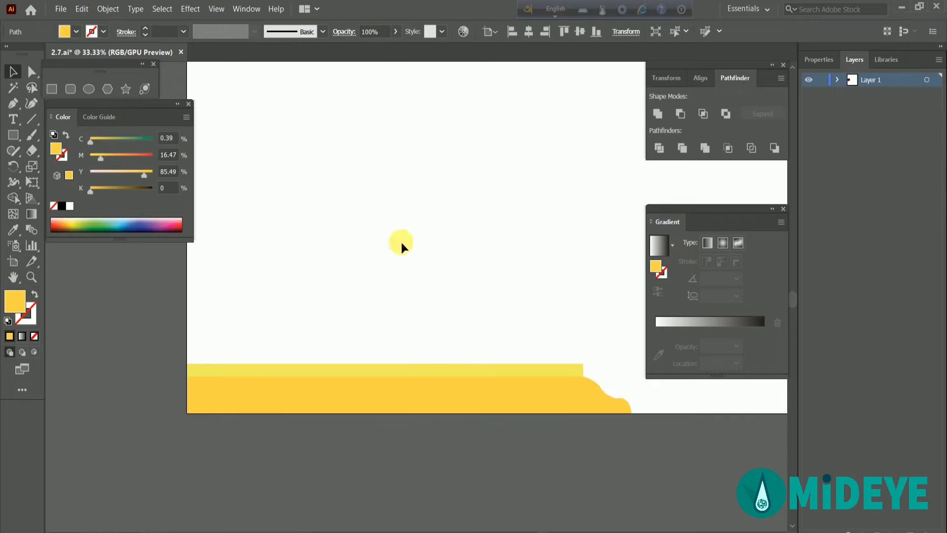
# Recolour the top strip dark brown with C 88, M 97, Y 100 and K 0.
pyautogui.moveTo(564, 407); pyautogui.dragTo(476, 450)
pyautogui.click(466, 407)
pyautogui.moveTo(94, 157); pyautogui.dragTo(151, 157)
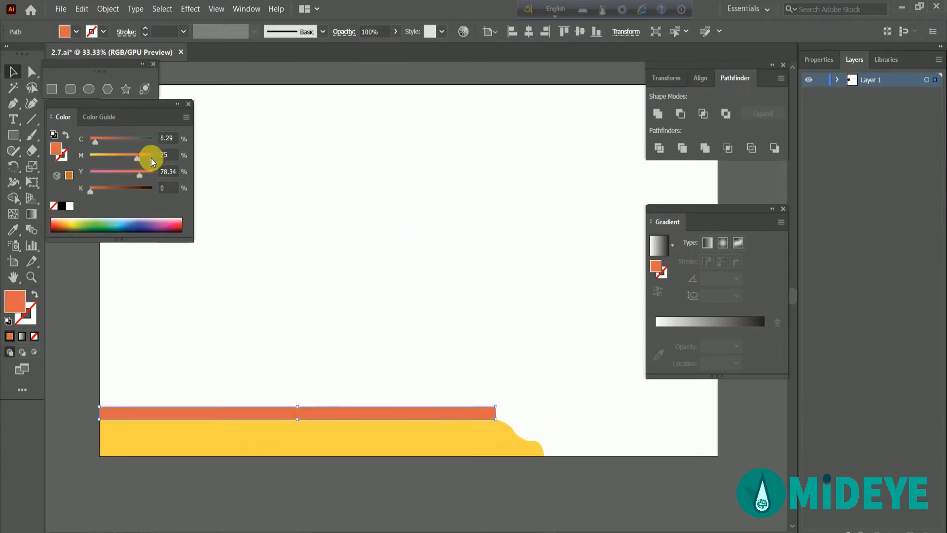
pyautogui.moveTo(95, 141); pyautogui.dragTo(145, 141)
# Darken the top strip's fill to near-black in the Color Picker.
pyautogui.doubleClick(19, 299)
pyautogui.moveTo(313, 397); pyautogui.dragTo(290, 427)
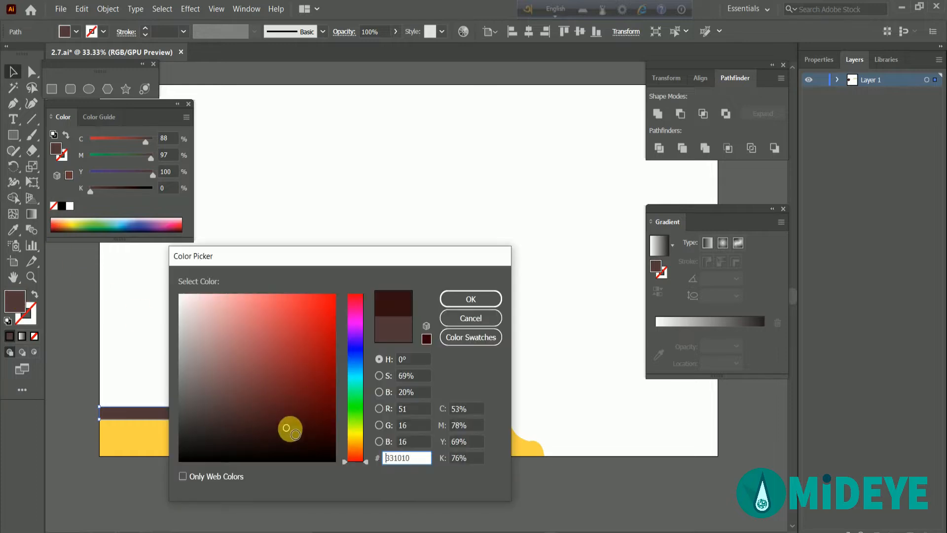
pyautogui.moveTo(305, 248); pyautogui.dragTo(370, 101)
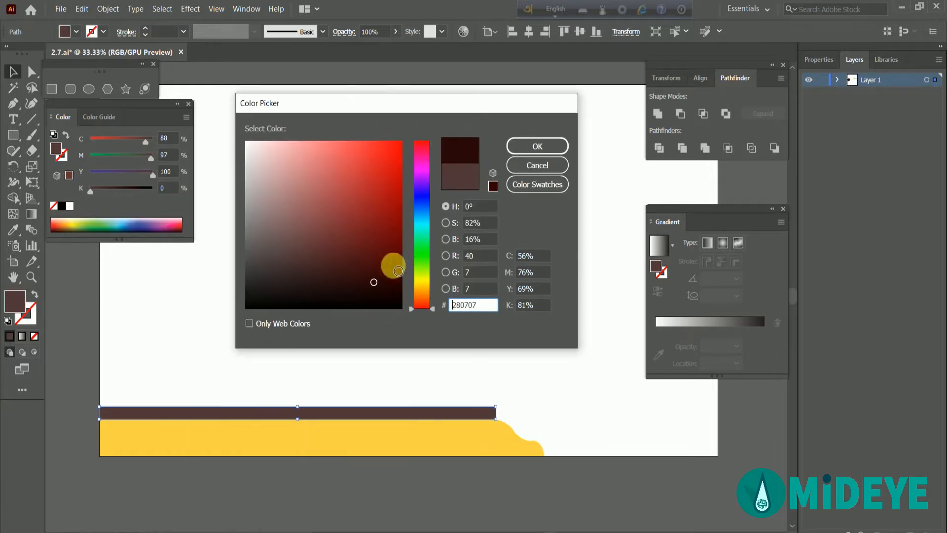
pyautogui.click(558, 148)
pyautogui.click(413, 275)
pyautogui.doubleClick(19, 300)
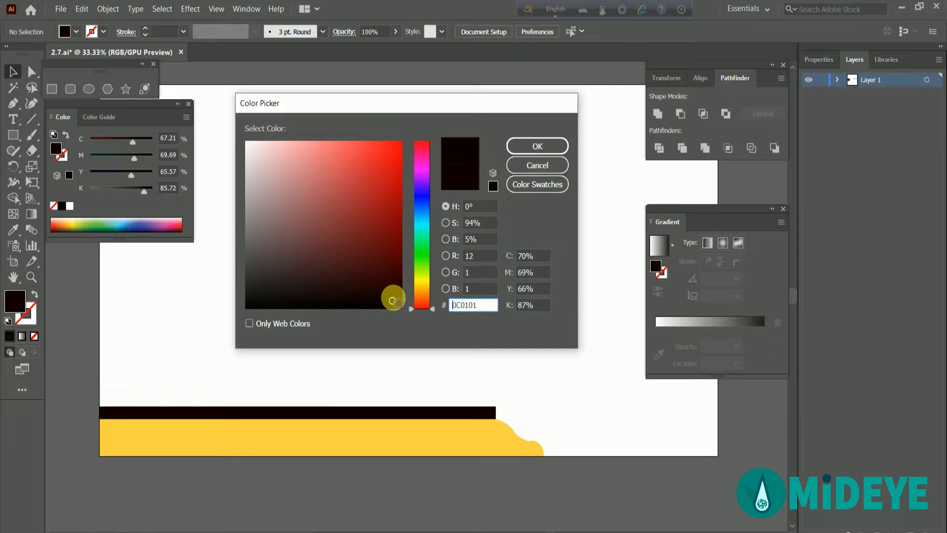
pyautogui.click(522, 148)
# Set the top strip's fill to the very dark red 330404.
pyautogui.click(143, 412)
pyautogui.doubleClick(19, 300)
pyautogui.click(390, 275)
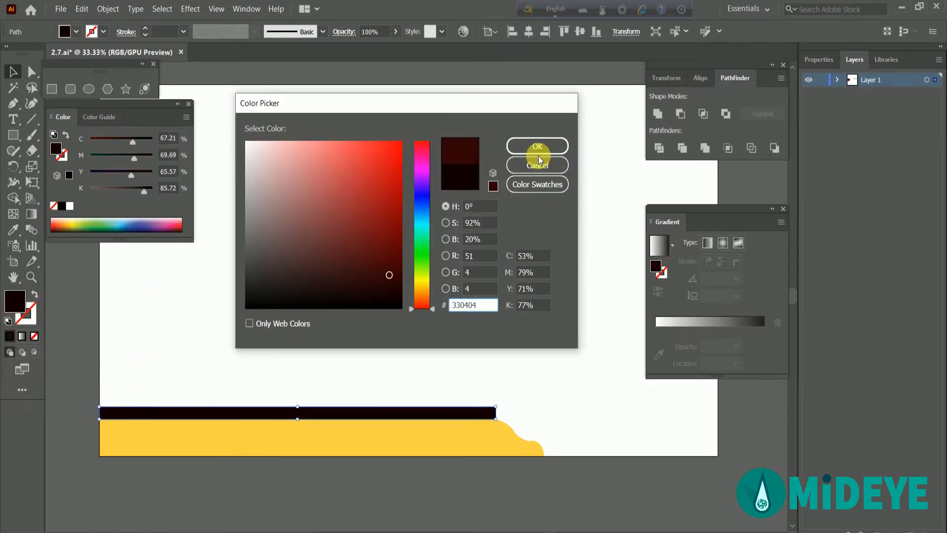
pyautogui.click(527, 141)
pyautogui.click(405, 434)
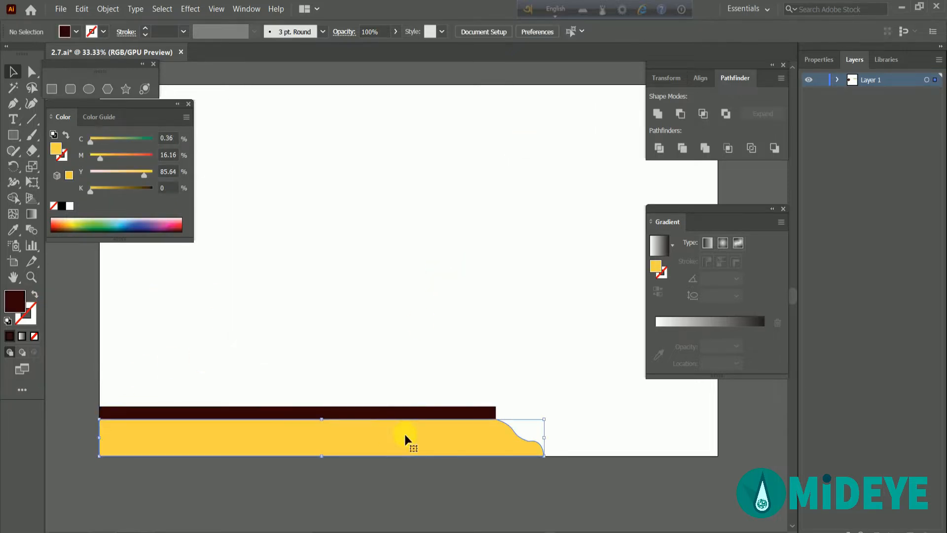
pyautogui.click(380, 412)
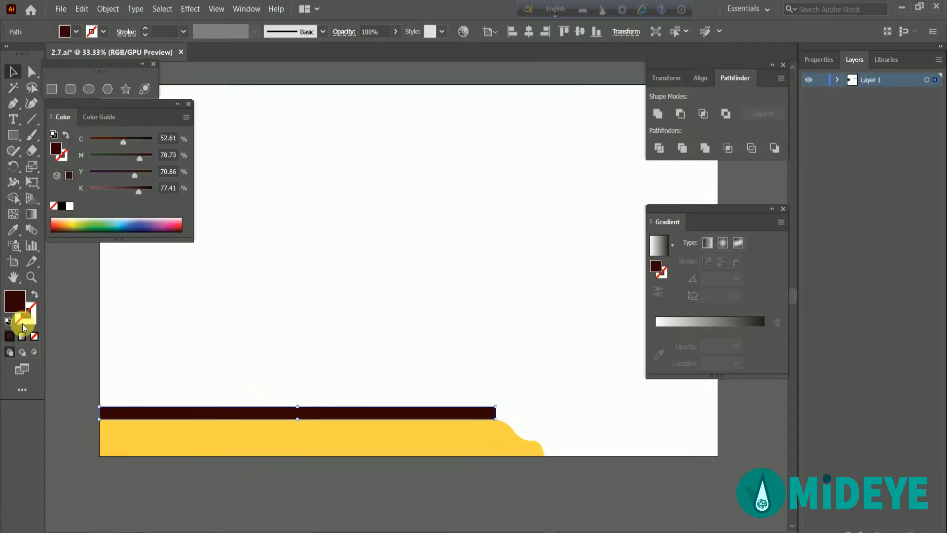
pyautogui.doubleClick(19, 303)
pyautogui.click(542, 146)
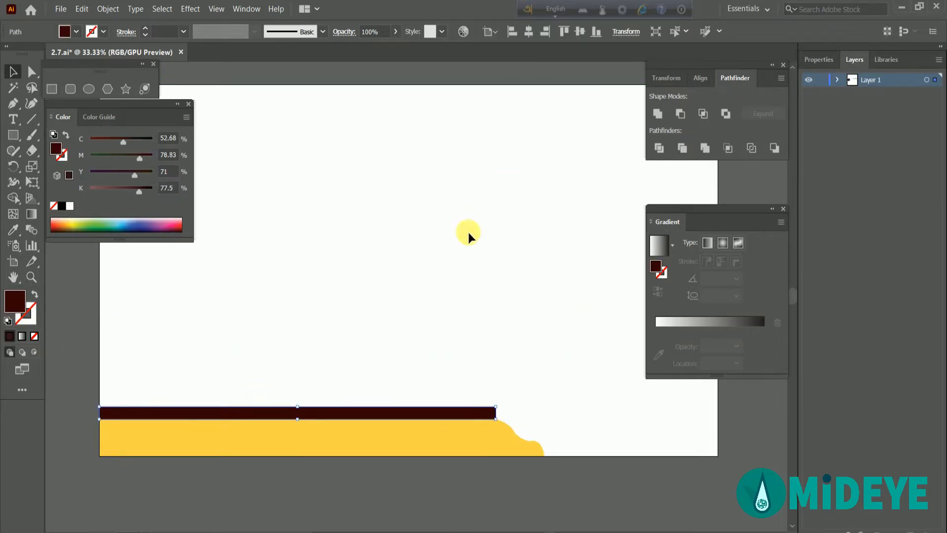
# Fill the base with a linear gradient running from black to dark brown.
pyautogui.click(395, 439)
pyautogui.click(755, 322)
pyautogui.doubleClick(763, 346)
pyautogui.click(605, 416)
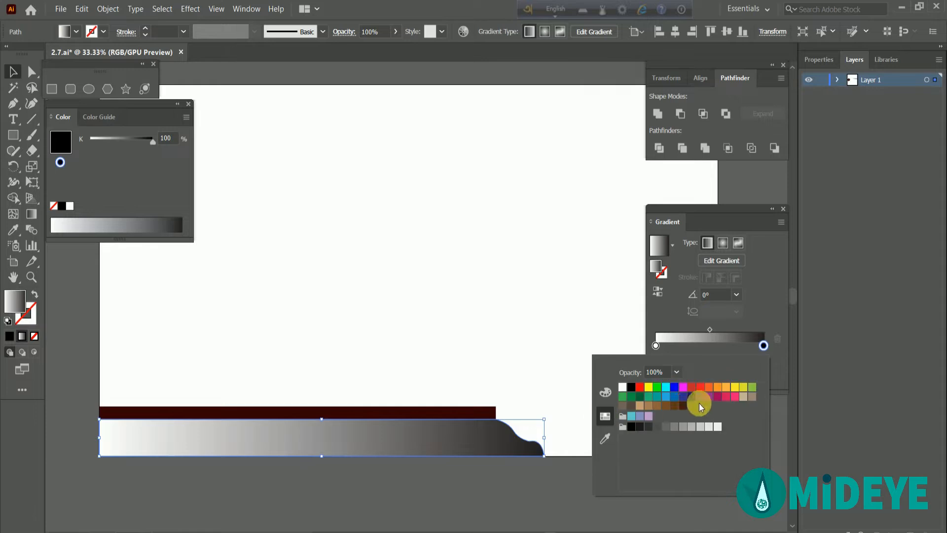
pyautogui.click(683, 405)
pyautogui.doubleClick(655, 345)
pyautogui.click(632, 387)
pyautogui.click(500, 366)
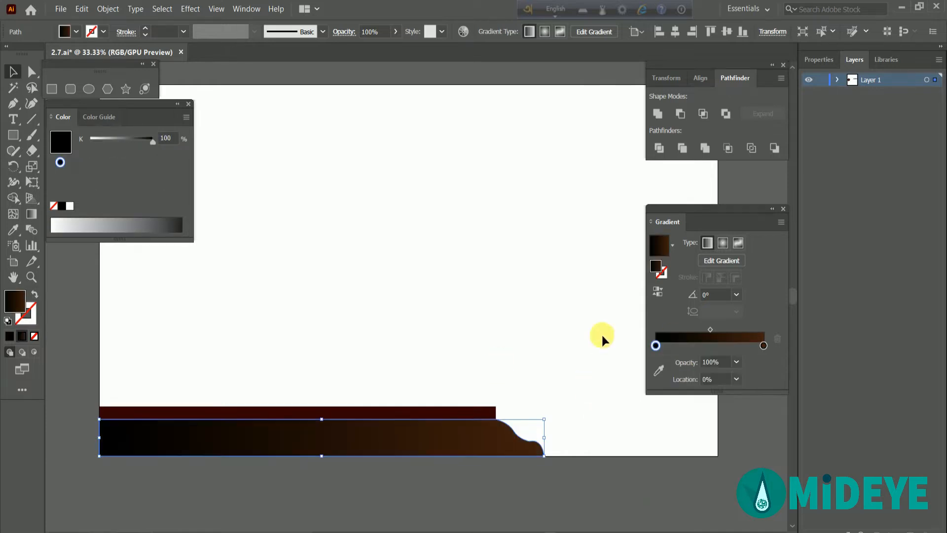
# Angle the base's gradient at about 60° and make its end colour dark plum around the right tip.
pyautogui.click(722, 260)
pyautogui.moveTo(436, 478); pyautogui.dragTo(491, 424)
pyautogui.moveTo(526, 472); pyautogui.dragTo(528, 437)
pyautogui.press('v')
pyautogui.click(333, 377)
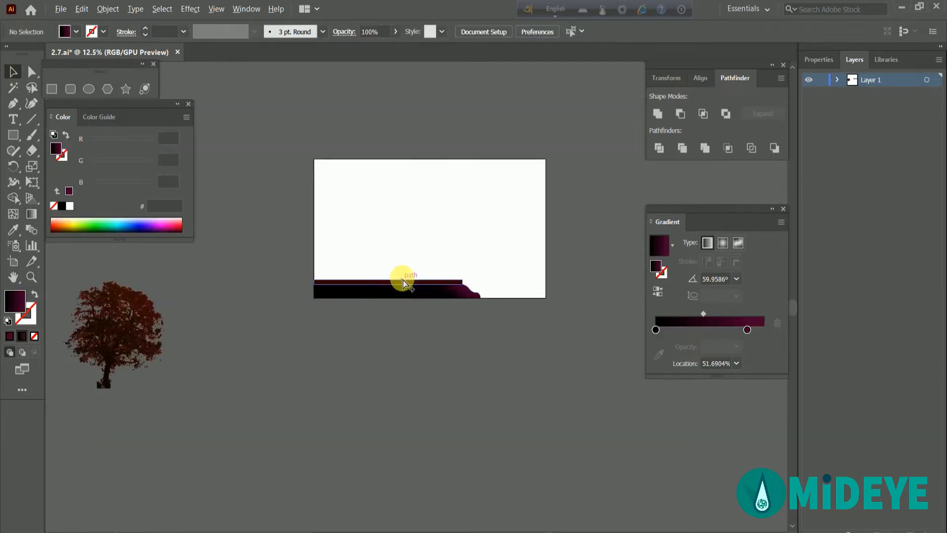
# Draw a long thin bar with a tapered right end above the dark red strip, with no fill and a 0.75 pt black stroke.
pyautogui.scroll(3, 402, 274)
pyautogui.scroll(2, 408, 338)
pyautogui.hscroll(1, 236, 296)
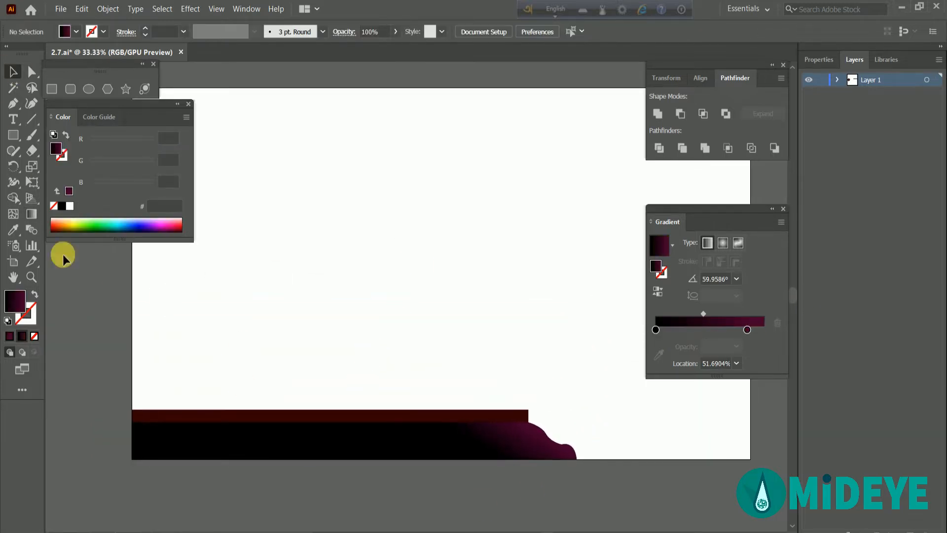
pyautogui.click(132, 395)
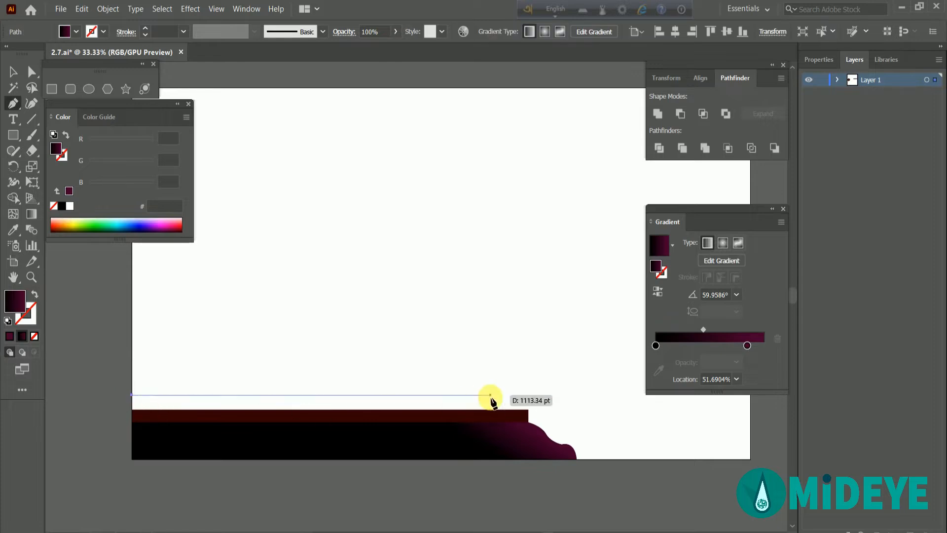
pyautogui.moveTo(519, 394); pyautogui.dragTo(492, 394)
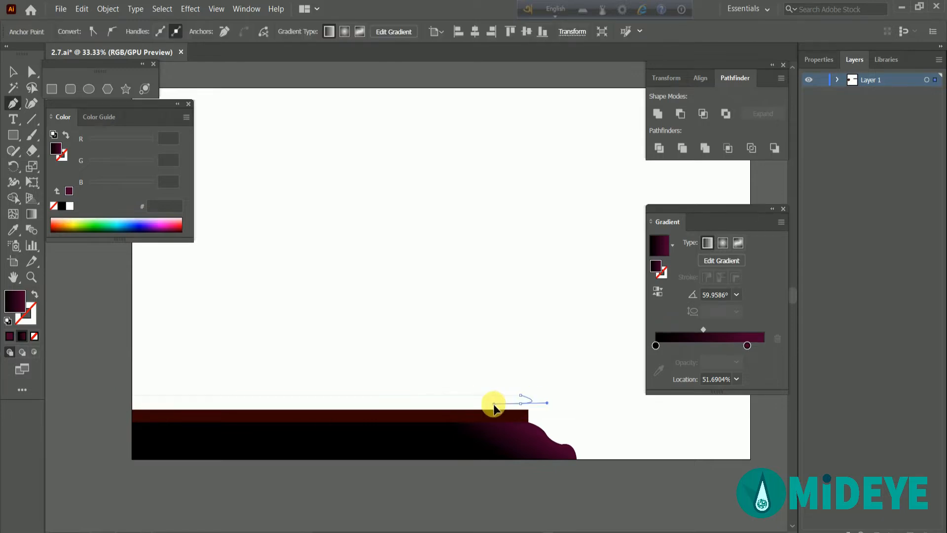
pyautogui.click(132, 404)
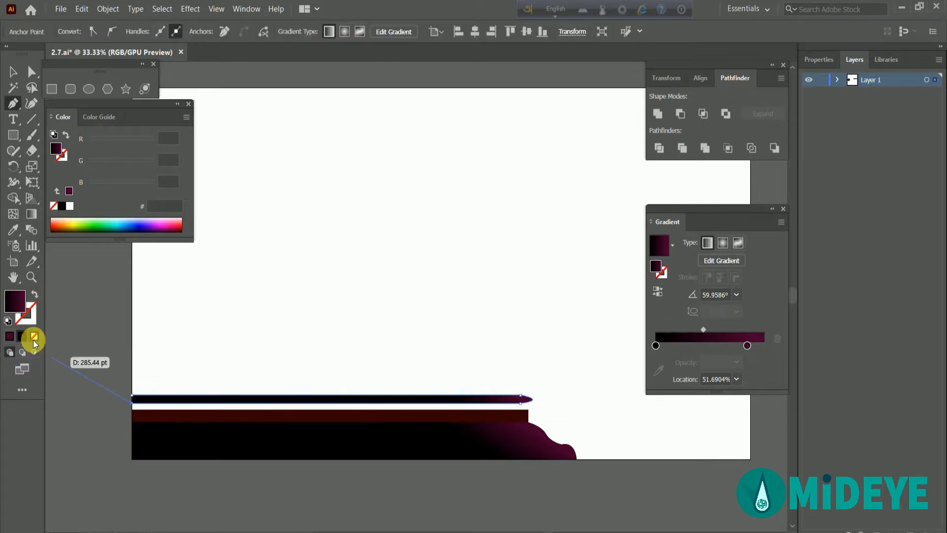
pyautogui.click(34, 335)
pyautogui.click(13, 72)
pyautogui.click(528, 258)
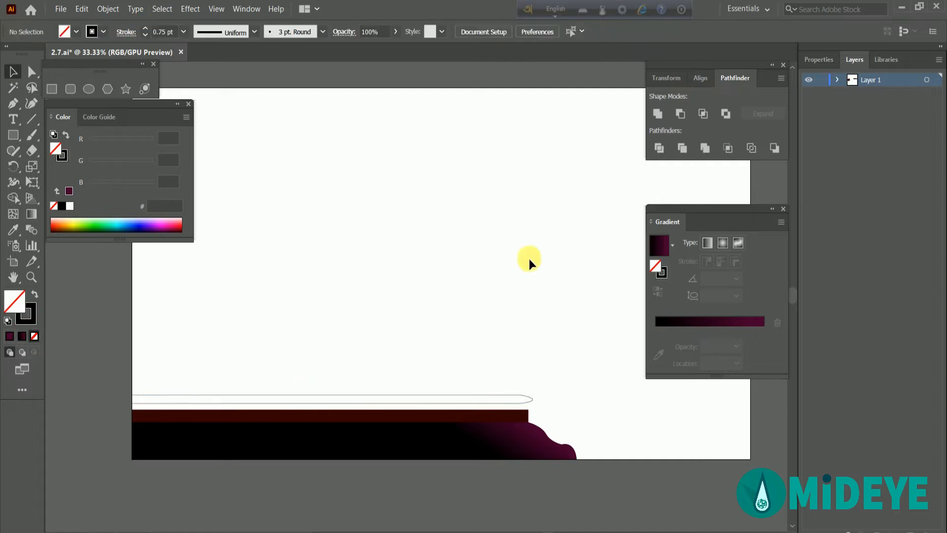
# Draw a short vertical post line between the bar and the strip near the left edge and copy it to the right.
pyautogui.scroll(-1, 205, 352)
pyautogui.scroll(2, 190, 268)
pyautogui.scroll(-3, 191, 269)
pyautogui.click(31, 119)
pyautogui.scroll(1, 127, 429)
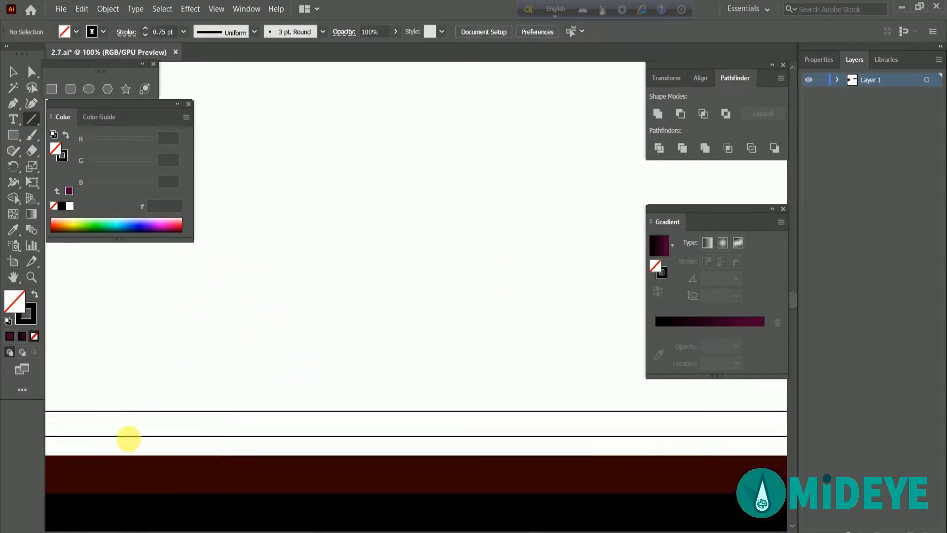
pyautogui.scroll(-2, 127, 434)
pyautogui.hscroll(-1, 127, 434)
pyautogui.moveTo(115, 356)
pyautogui.mouseDown()
pyautogui.moveTo(115, 374)
pyautogui.moveTo(144, 359)
pyautogui.moveTo(143, 375)
pyautogui.moveTo(174, 367)
pyautogui.mouseUp()
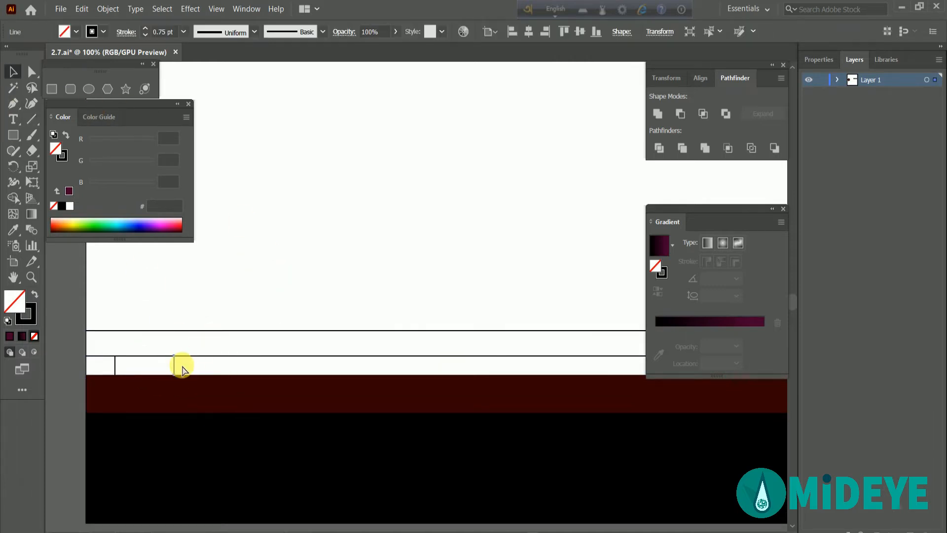
# Repeat the post copy at even spacing along the bar, with the last post half a spacing further near the tapered end.
pyautogui.hotkey('ctrl', 'd')
pyautogui.hotkey('ctrl', 'd')
pyautogui.hotkey('ctrl', 'd')
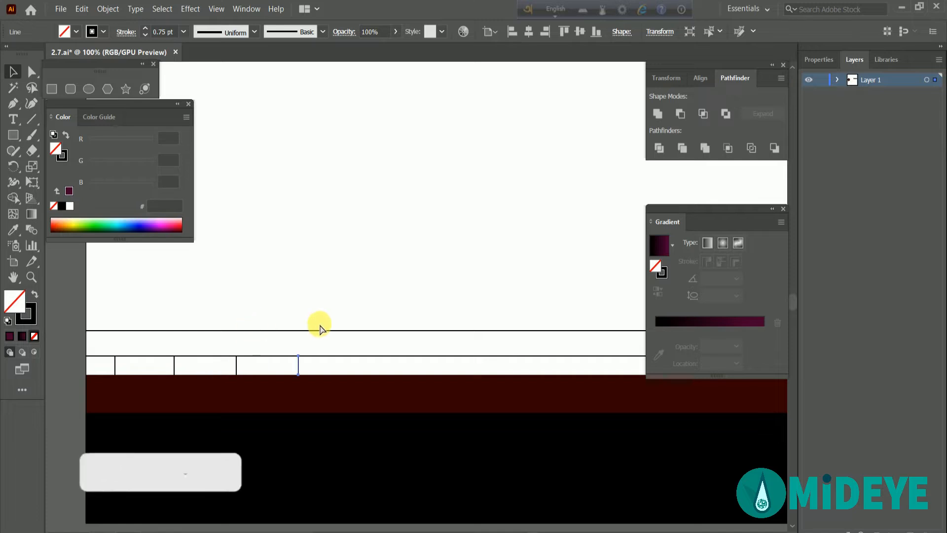
pyautogui.moveTo(502, 444); pyautogui.dragTo(207, 480)
pyautogui.hotkey('ctrl', 'd')
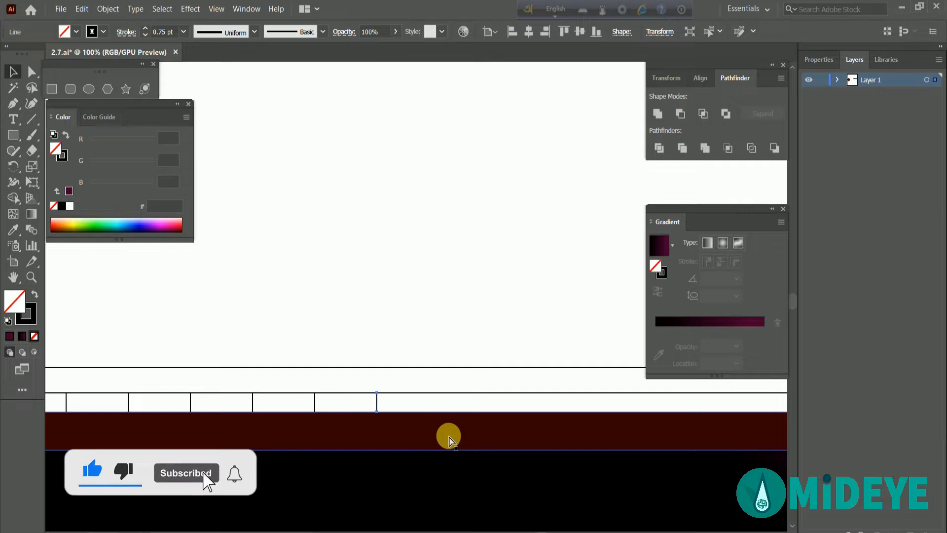
pyautogui.scroll(3, 407, 454)
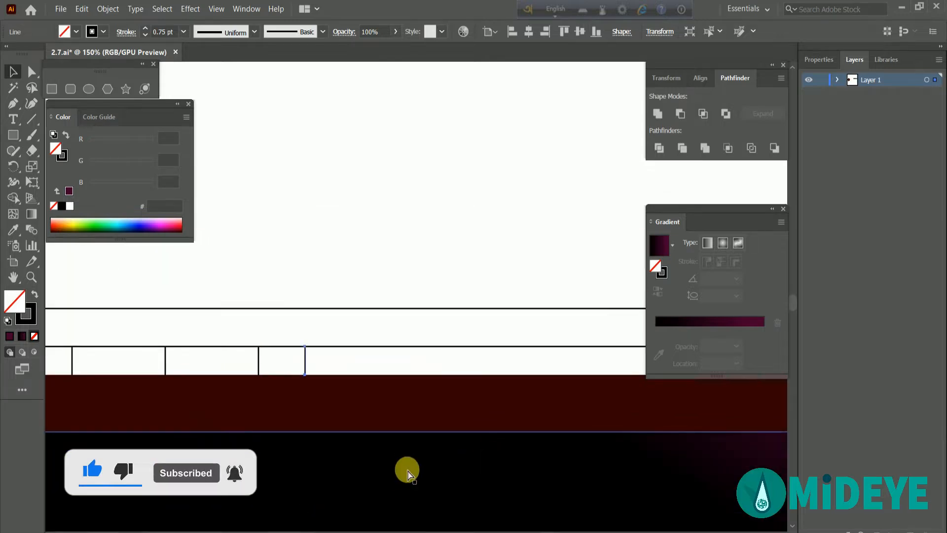
pyautogui.hotkey('ctrl', 'd')
pyautogui.scroll(-5, 526, 480)
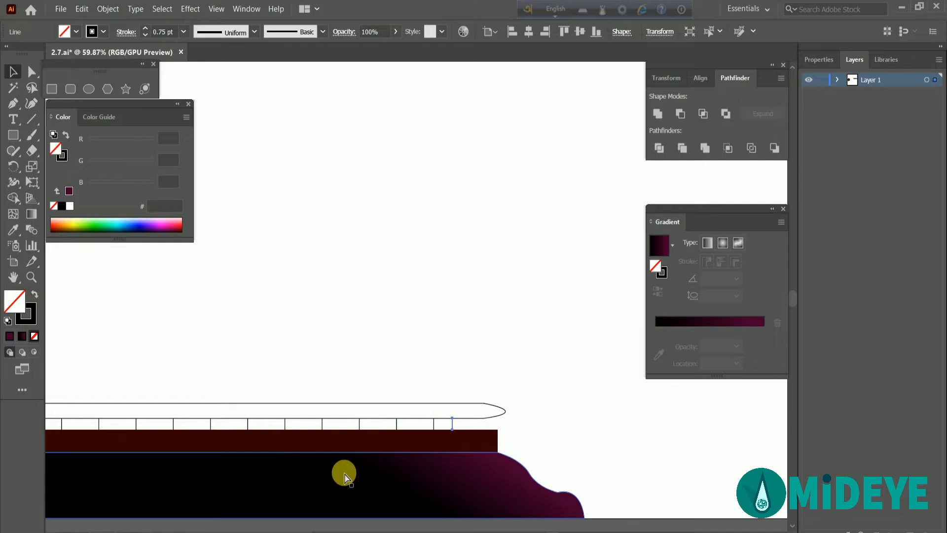
# Extend the last post upward to meet the lower edge of the bar's tapered end.
pyautogui.click(508, 417)
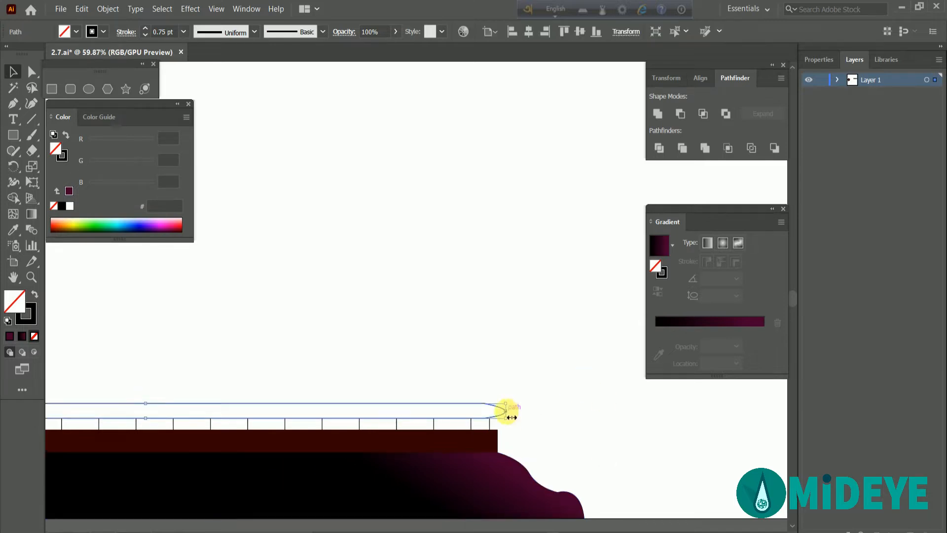
pyautogui.scroll(4, 490, 425)
pyautogui.scroll(2, 488, 421)
pyautogui.click(493, 395)
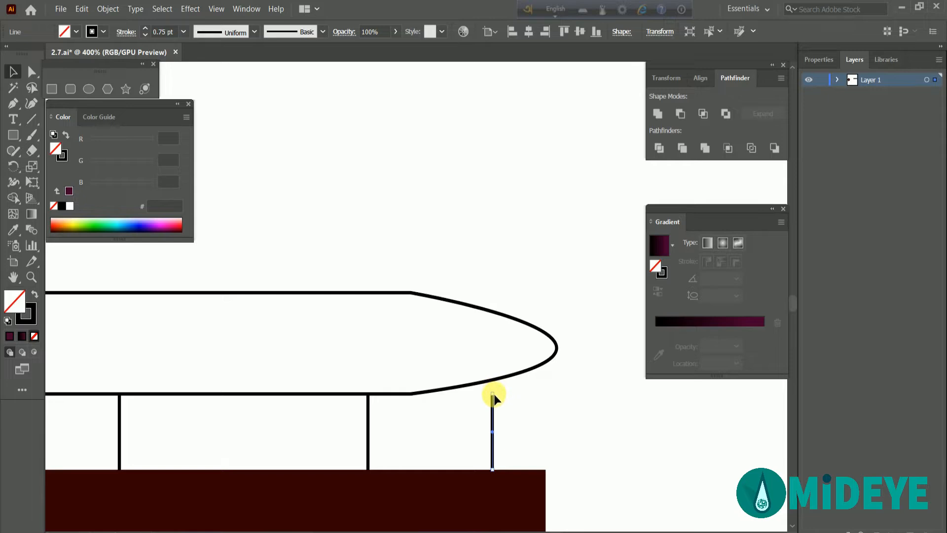
# Lower the bar's top edge to reduce the bar to about half its height.
pyautogui.click(322, 292)
pyautogui.scroll(-4, 541, 366)
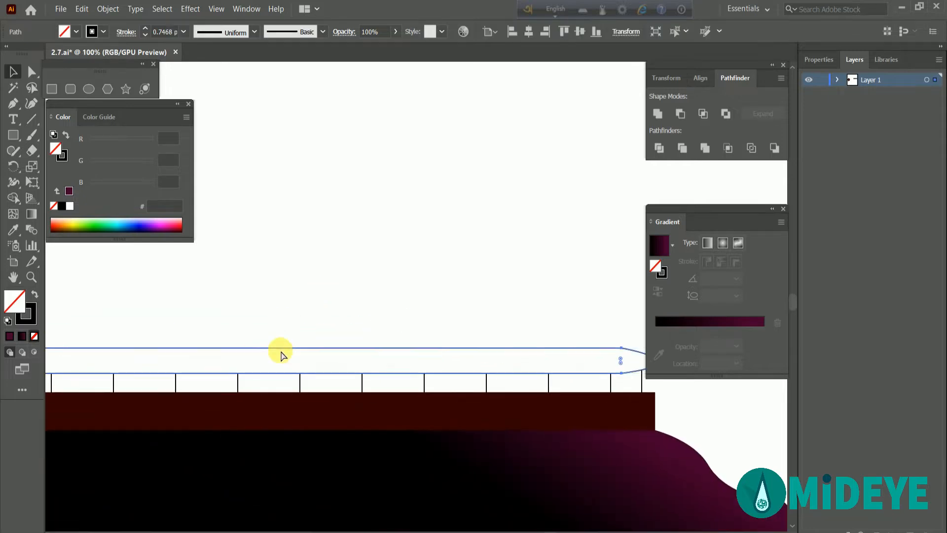
pyautogui.scroll(-2, 280, 351)
pyautogui.moveTo(171, 351); pyautogui.dragTo(170, 357)
pyautogui.click(289, 292)
# Draw two vertical lines from the bar's top edge down to the strip, beside the first two posts.
pyautogui.moveTo(200, 328)
pyautogui.mouseDown()
pyautogui.moveTo(488, 328)
pyautogui.moveTo(404, 319)
pyautogui.mouseUp()
pyautogui.scroll(6, 99, 365)
pyautogui.click(216, 374)
pyautogui.click(202, 316)
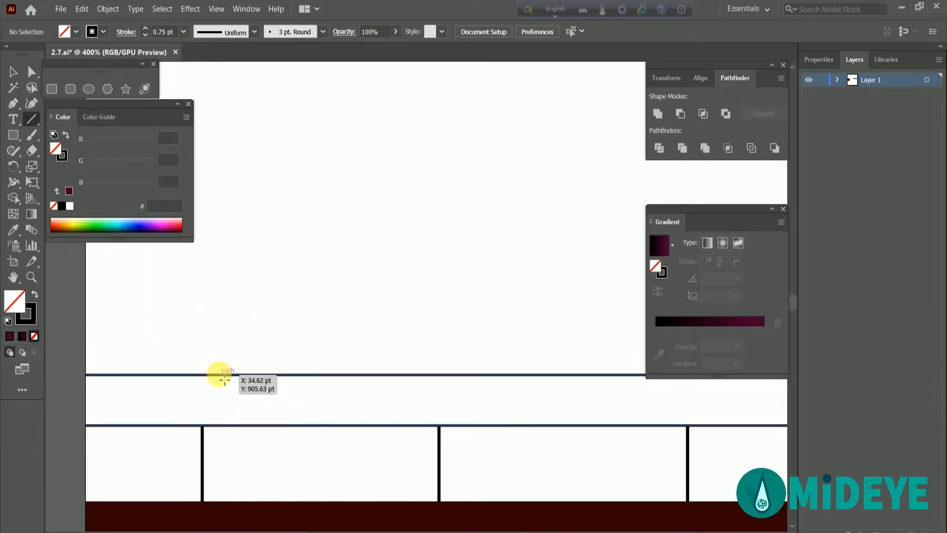
pyautogui.moveTo(192, 374); pyautogui.dragTo(192, 501)
pyautogui.moveTo(446, 375); pyautogui.dragTo(452, 499)
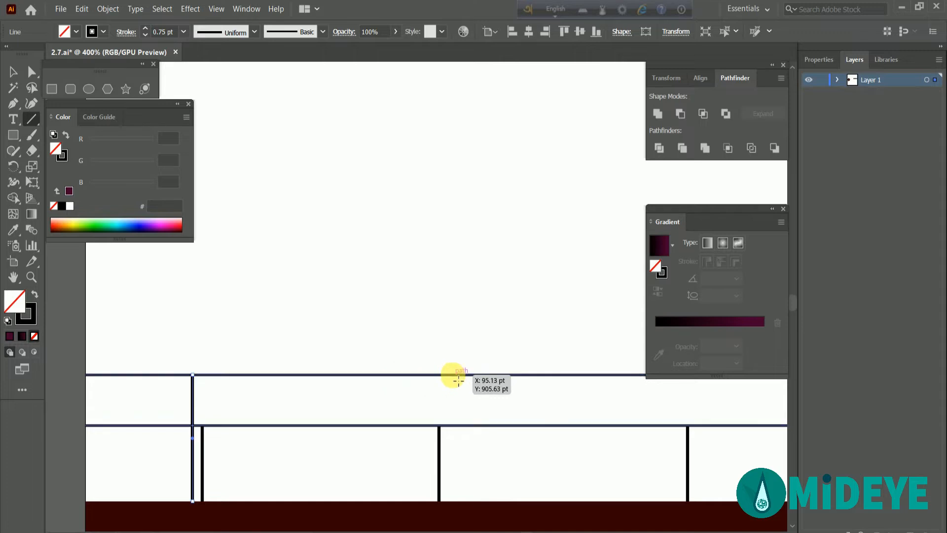
pyautogui.moveTo(452, 375); pyautogui.dragTo(462, 502)
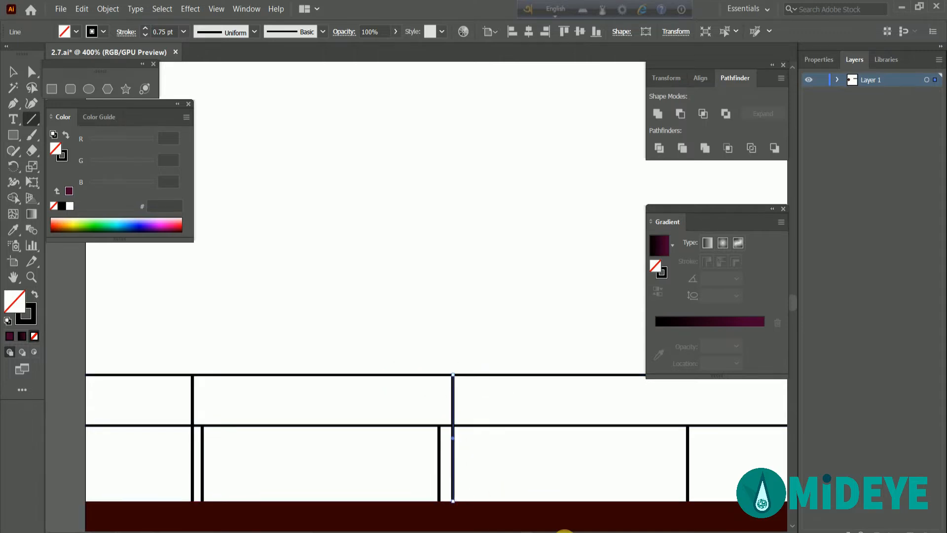
# Copy the second full-height line farther along the bar, spaced like the first pair, and repeat the copy at that spacing.
pyautogui.scroll(-3, 568, 530)
pyautogui.moveTo(592, 461); pyautogui.dragTo(369, 391)
pyautogui.click(409, 360)
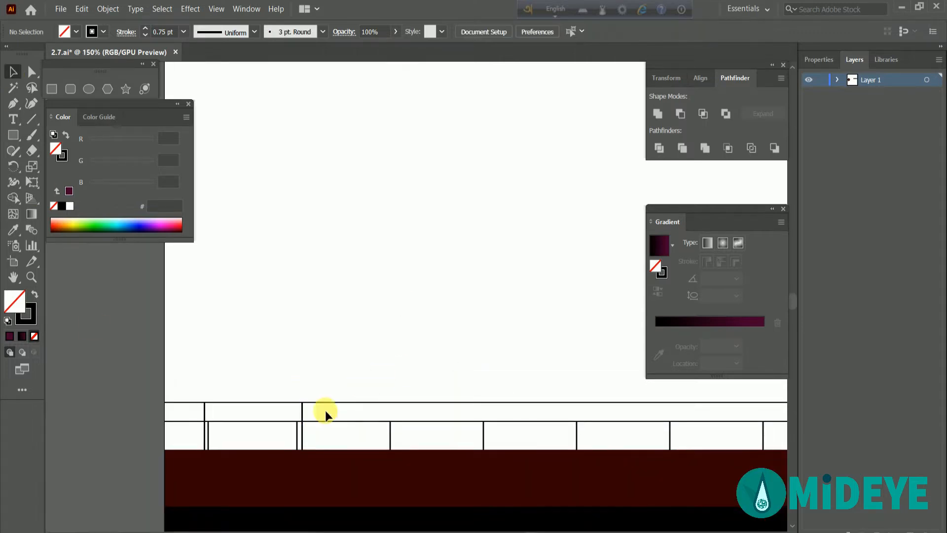
pyautogui.moveTo(305, 414); pyautogui.dragTo(400, 414)
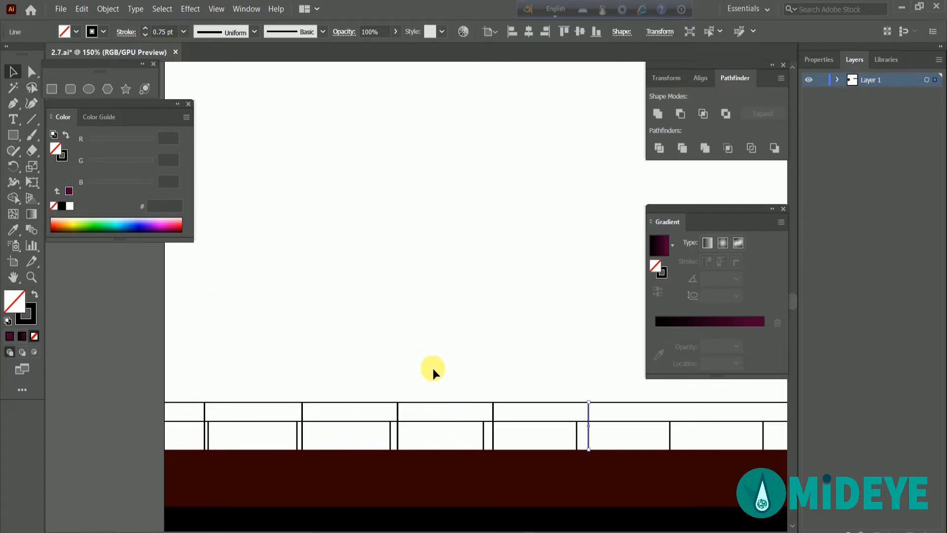
# Continue repeating the full-height line at the same spacing along the rest of the bar up to its tapered end.
pyautogui.scroll(-5, 446, 395)
pyautogui.scroll(2, 453, 448)
pyautogui.moveTo(507, 440); pyautogui.dragTo(367, 456)
pyautogui.hotkey('ctrl', 'z')
pyautogui.click(233, 415)
pyautogui.moveTo(495, 462); pyautogui.dragTo(222, 474)
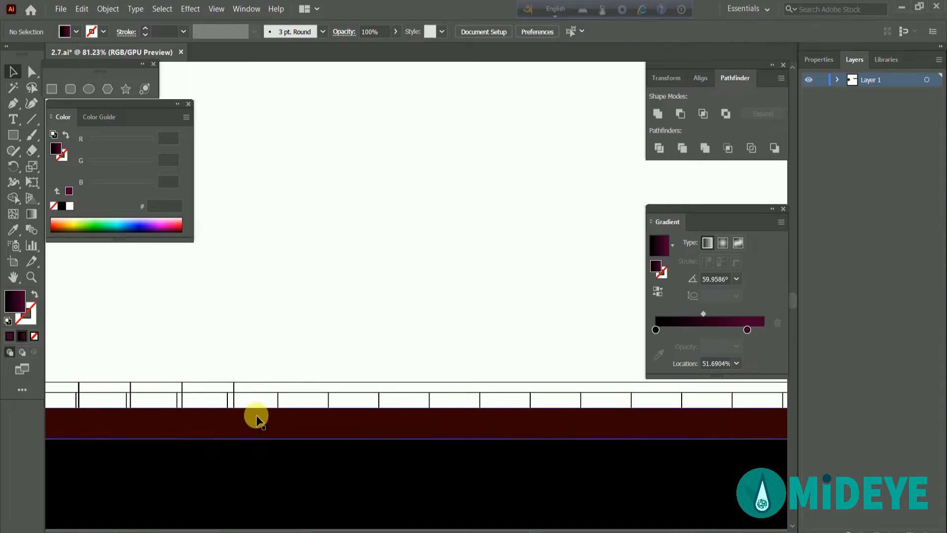
pyautogui.click(276, 393)
pyautogui.hotkey('ctrl', 'd')
pyautogui.hotkey('ctrl', 'd')
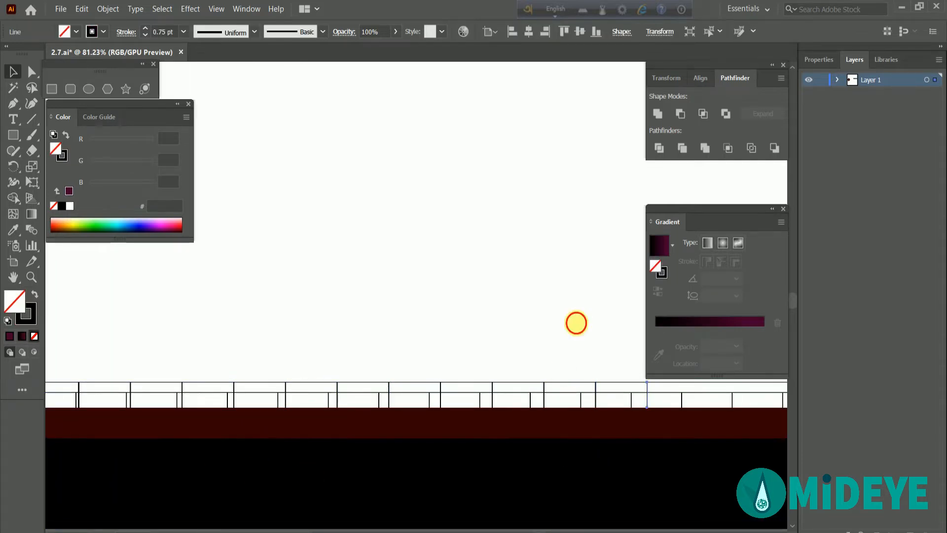
pyautogui.moveTo(575, 321); pyautogui.dragTo(396, 357)
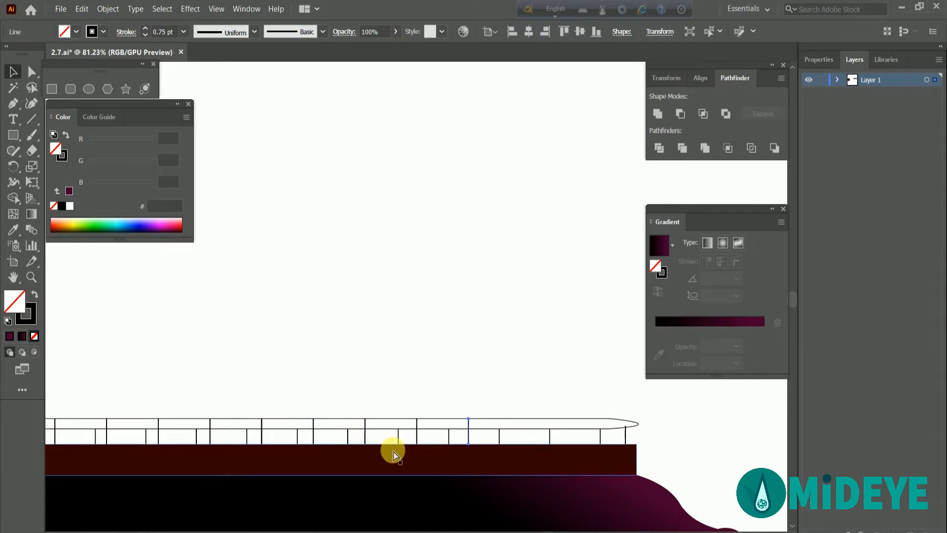
# Adjust the last full-height line to fit the curved outline of the bar's tapered end.
pyautogui.scroll(4, 672, 444)
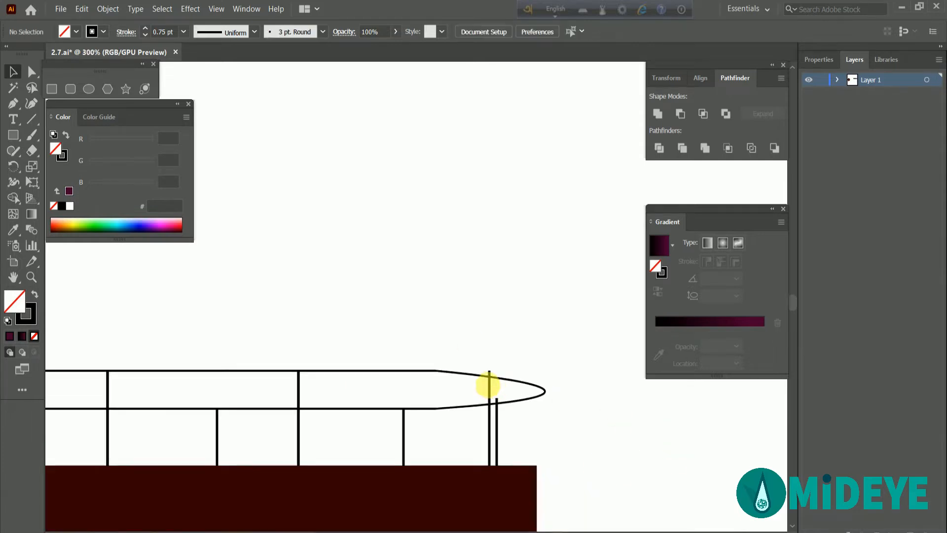
pyautogui.click(489, 387)
pyautogui.moveTo(490, 385); pyautogui.dragTo(497, 403)
pyautogui.click(496, 415)
pyautogui.click(550, 405)
pyautogui.scroll(-6, 550, 404)
pyautogui.moveTo(323, 484); pyautogui.dragTo(373, 499)
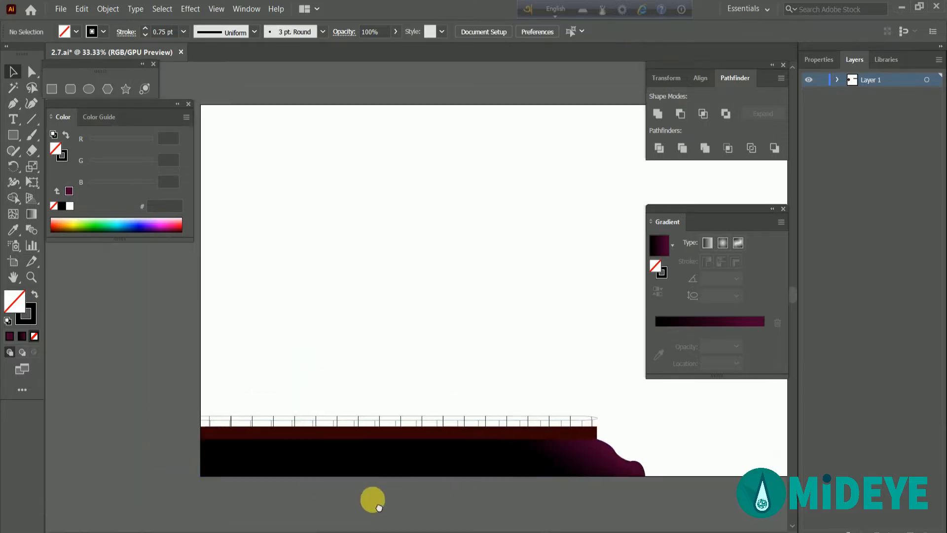
# Select all the railing lines together and set their stroke weight to 2 pt.
pyautogui.scroll(1, 309, 444)
pyautogui.scroll(-1, 388, 396)
pyautogui.moveTo(388, 396); pyautogui.dragTo(265, 405)
pyautogui.moveTo(92, 391); pyautogui.dragTo(286, 409)
pyautogui.moveTo(518, 417); pyautogui.dragTo(520, 419)
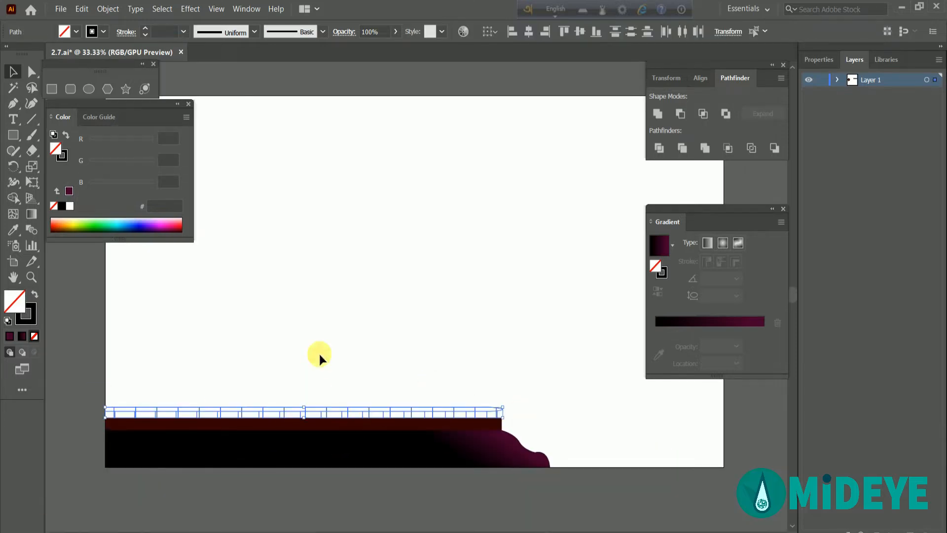
pyautogui.click(144, 28)
pyautogui.click(298, 229)
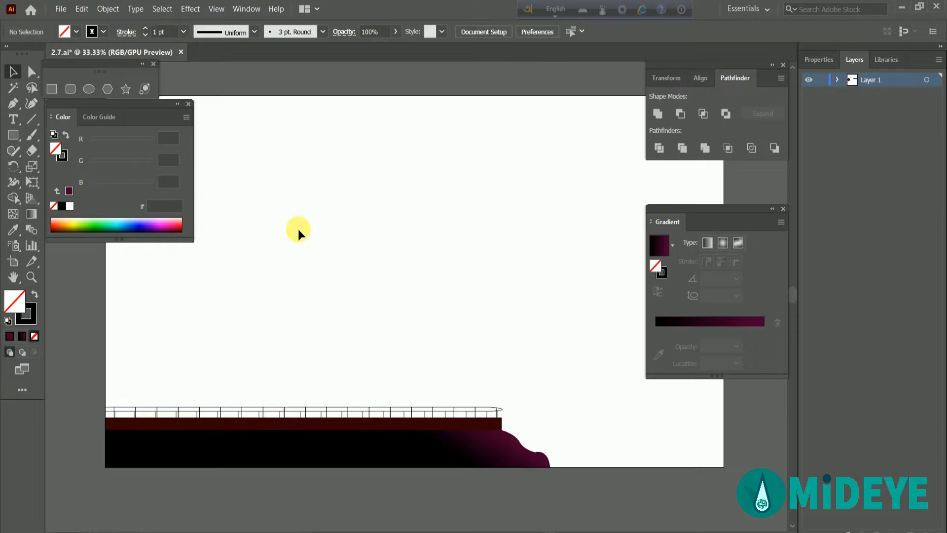
pyautogui.hotkey('ctrl', 'z')
pyautogui.doubleClick(143, 29)
pyautogui.click(126, 31)
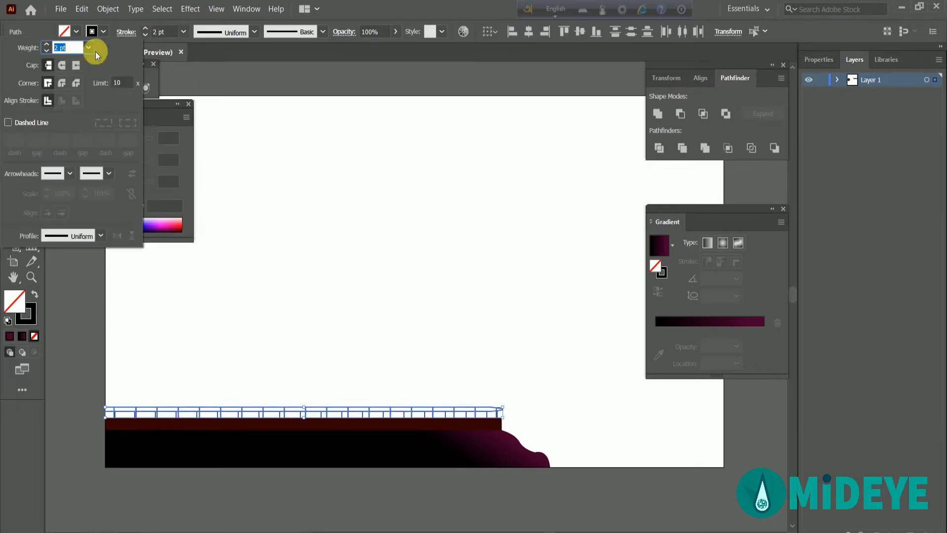
pyautogui.click(307, 103)
pyautogui.click(22, 369)
pyautogui.click(77, 356)
# Move the tree from the pasteboard onto the left part of the artboard, with its trunk standing on the strip.
pyautogui.moveTo(76, 363); pyautogui.dragTo(243, 357)
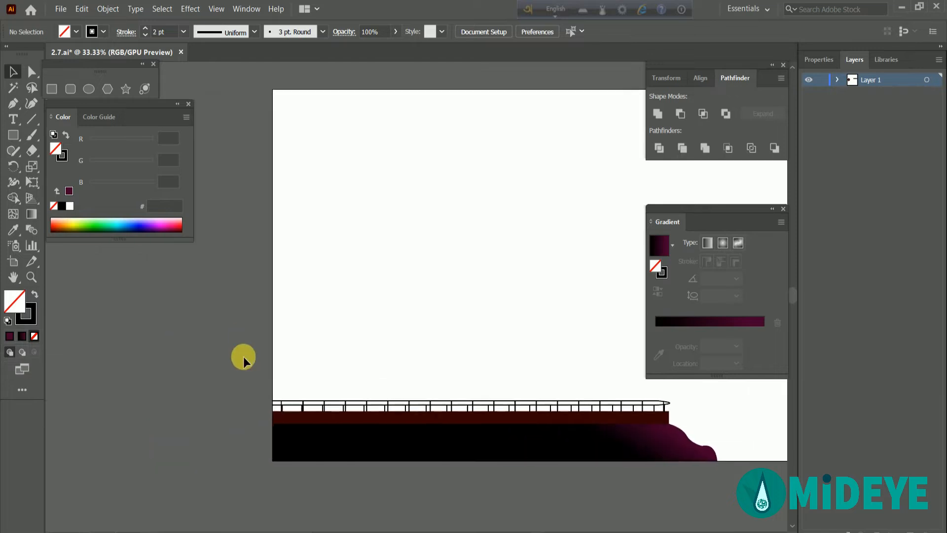
pyautogui.scroll(-4, 243, 361)
pyautogui.moveTo(123, 415); pyautogui.dragTo(211, 341)
pyautogui.scroll(2, 324, 341)
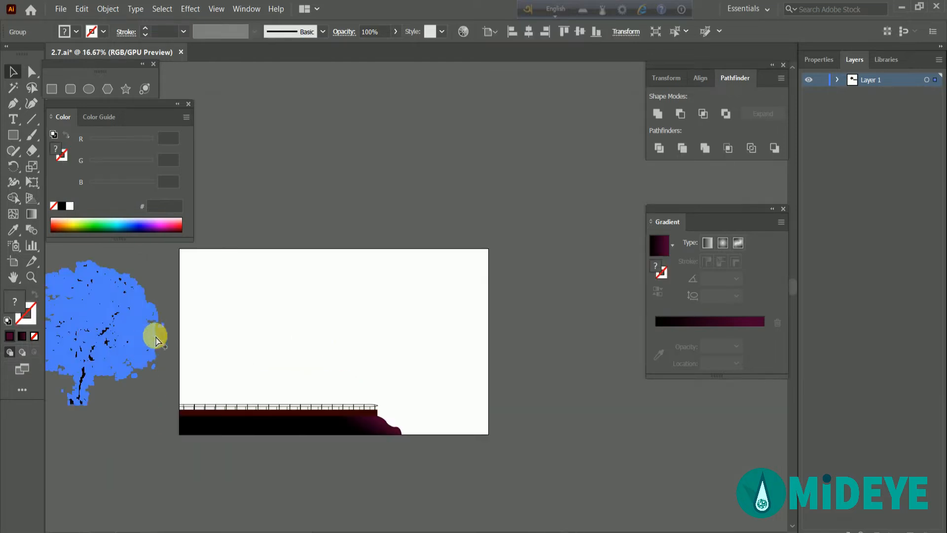
pyautogui.moveTo(61, 345); pyautogui.dragTo(218, 350)
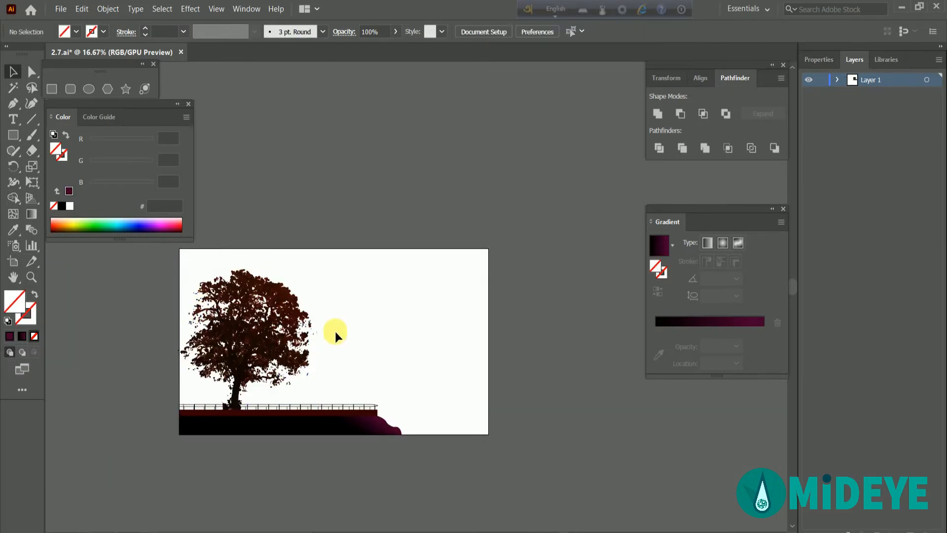
# Recolor the strip below the railing with the tree trunk's near-black fill, 0F0701, using the Eyedropper.
pyautogui.scroll(2, 326, 352)
pyautogui.click(279, 454)
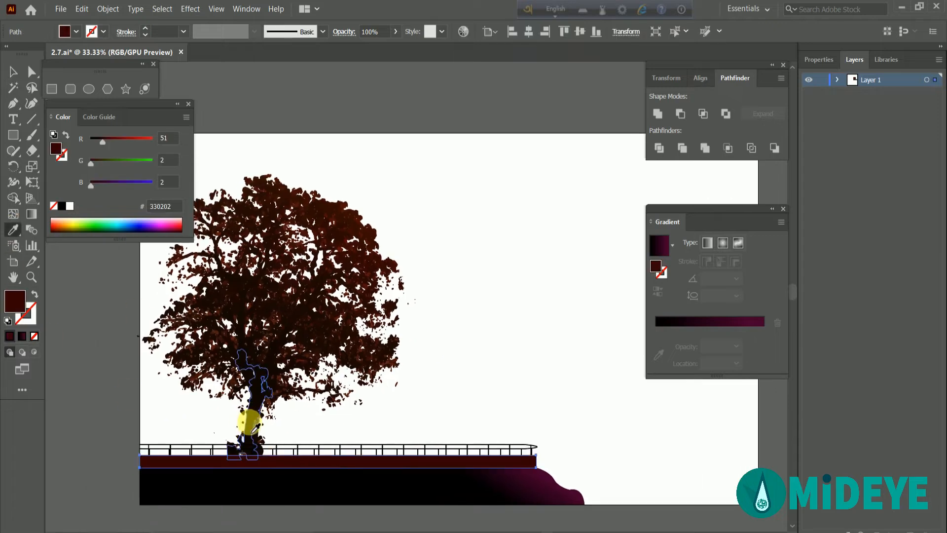
pyautogui.click(13, 71)
# Shift the tree slightly to the right so its left edge lines up with the artboard's left edge.
pyautogui.moveTo(404, 253); pyautogui.dragTo(493, 310)
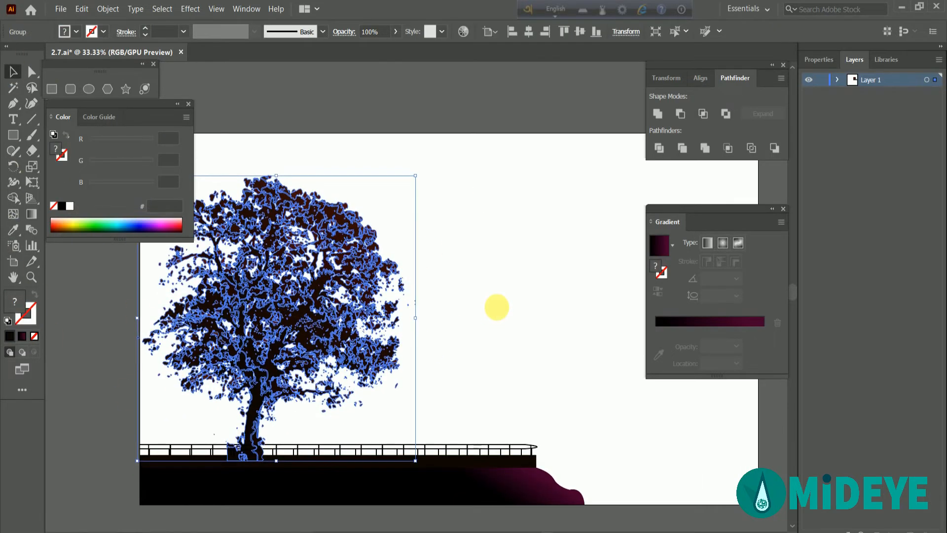
pyautogui.click(497, 308)
pyautogui.rightClick(137, 337)
pyautogui.click(133, 337)
pyautogui.moveTo(224, 350); pyautogui.dragTo(225, 350)
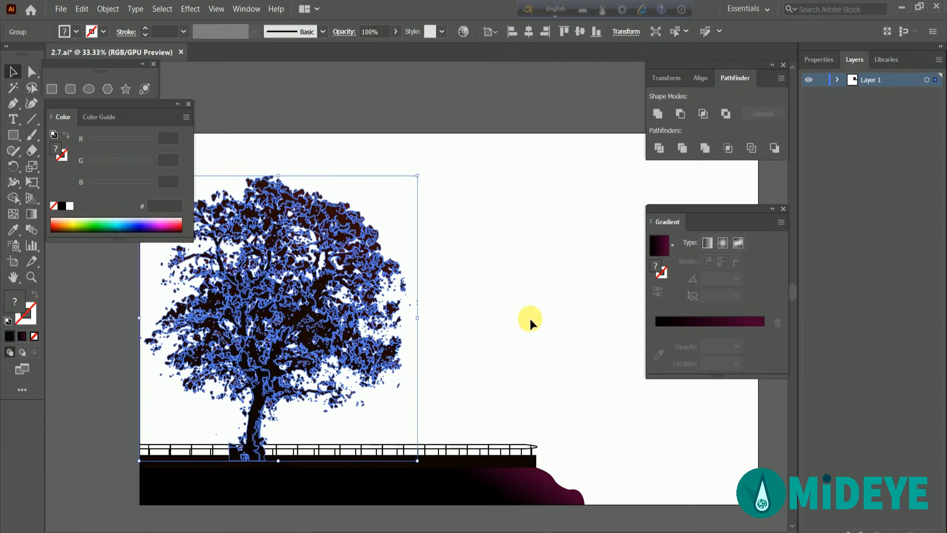
pyautogui.click(530, 320)
# Draw a wavy cloud shape with the Pen tool, spreading inward from the artboard's right edge with a flat top, in fill 0F0701.
pyautogui.scroll(-3, 530, 319)
pyautogui.moveTo(581, 340); pyautogui.dragTo(438, 442)
pyautogui.scroll(2, 379, 377)
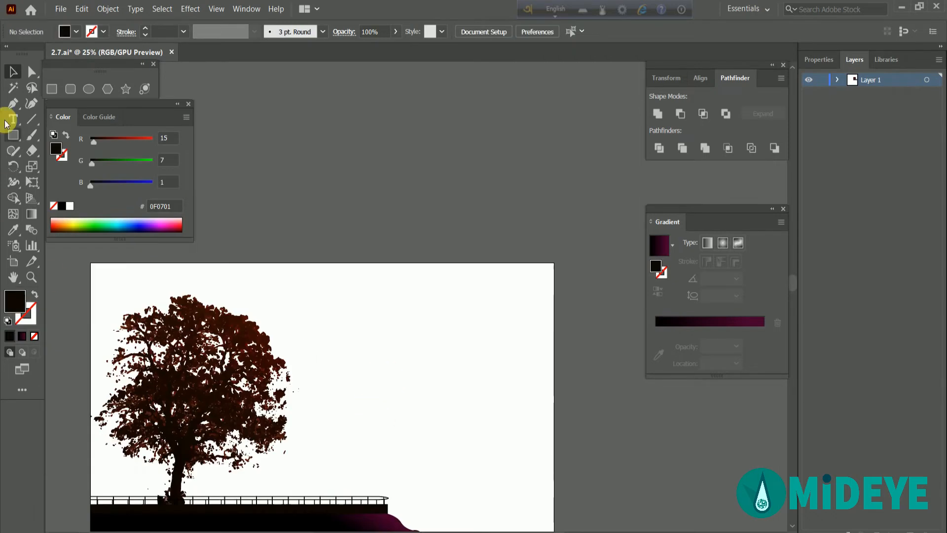
pyautogui.click(13, 102)
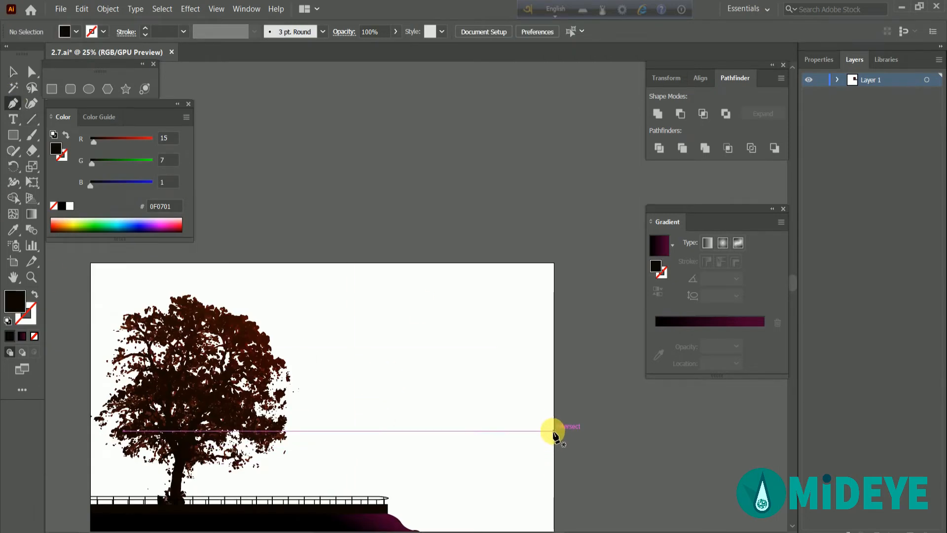
pyautogui.click(553, 432)
pyautogui.moveTo(507, 412); pyautogui.dragTo(331, 367)
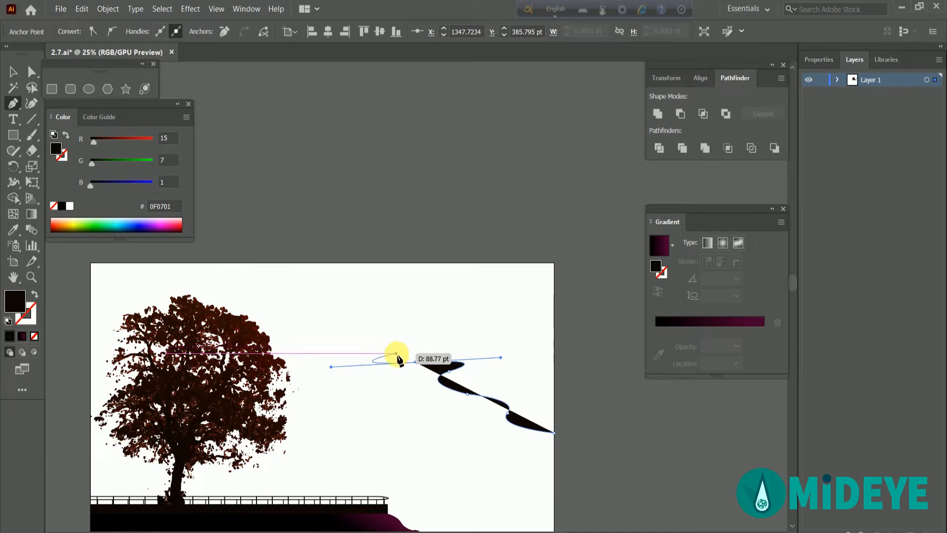
pyautogui.click(429, 357)
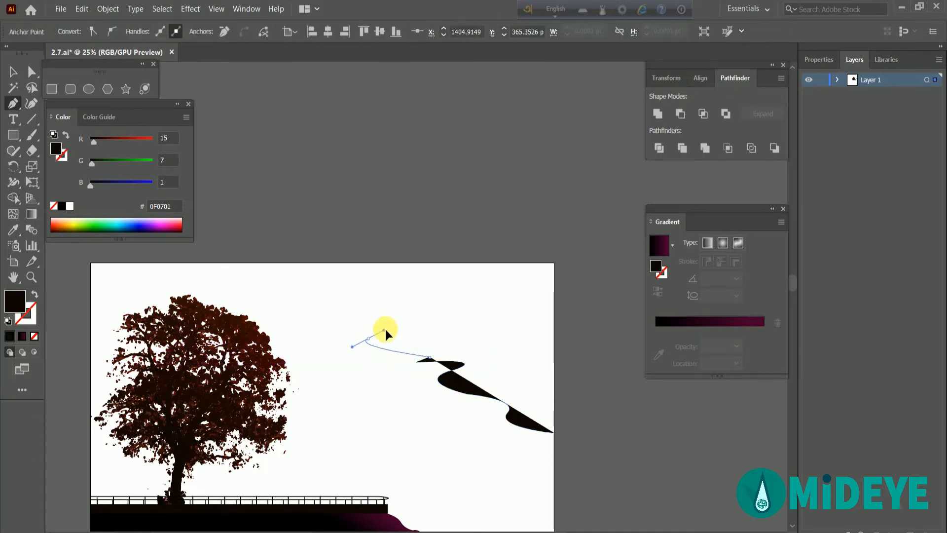
pyautogui.moveTo(385, 329); pyautogui.dragTo(386, 328)
pyautogui.click(368, 339)
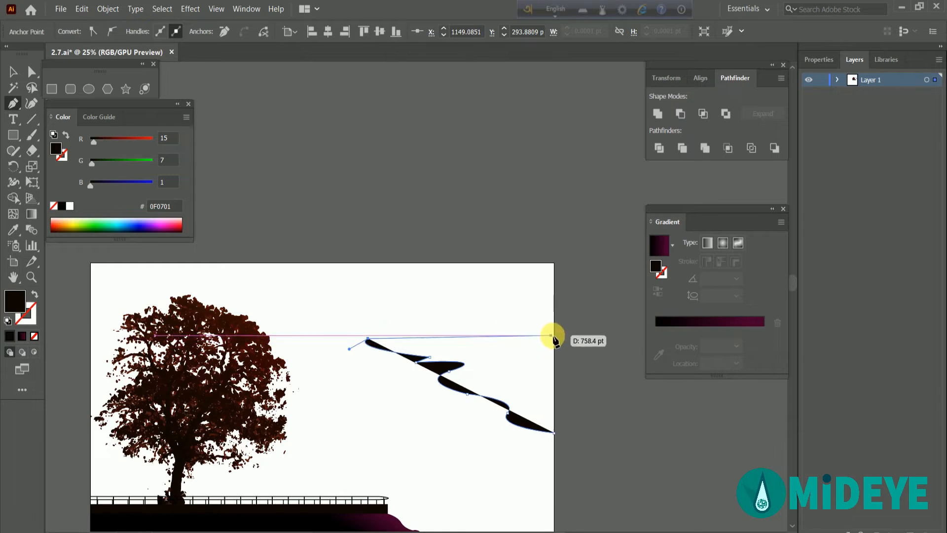
pyautogui.click(555, 339)
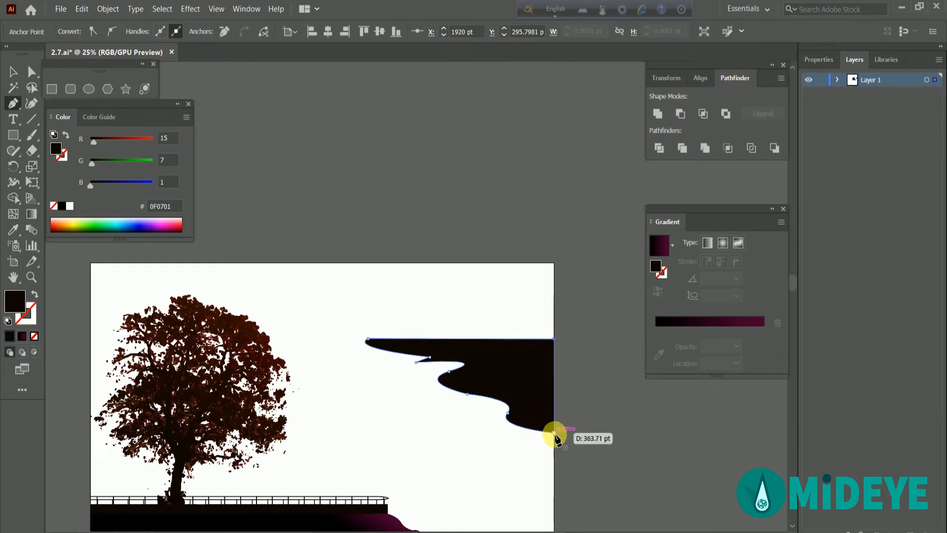
# Squash the cloud to about 60% of its height and keep one copy directly above it.
pyautogui.moveTo(459, 433); pyautogui.dragTo(460, 394)
pyautogui.click(631, 407)
pyautogui.moveTo(518, 369); pyautogui.dragTo(519, 310)
pyautogui.click(600, 348)
pyautogui.click(514, 363)
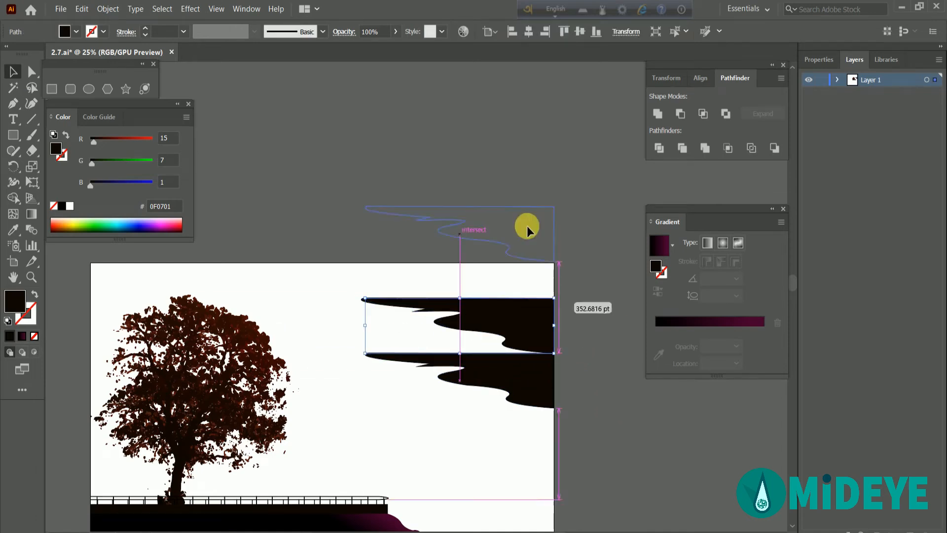
pyautogui.moveTo(527, 226); pyautogui.dragTo(527, 188)
pyautogui.press('Delete')
# Stretch the upper cloud leftward to about twice its width, reaching over the treetop, with its right side on the artboard's edge.
pyautogui.click(541, 337)
pyautogui.moveTo(550, 325); pyautogui.dragTo(555, 325)
pyautogui.moveTo(362, 325); pyautogui.dragTo(336, 325)
pyautogui.moveTo(255, 311); pyautogui.dragTo(200, 309)
pyautogui.hotkey('ctrl', 'z')
pyautogui.click(375, 302)
pyautogui.moveTo(336, 326); pyautogui.dragTo(160, 310)
pyautogui.click(641, 319)
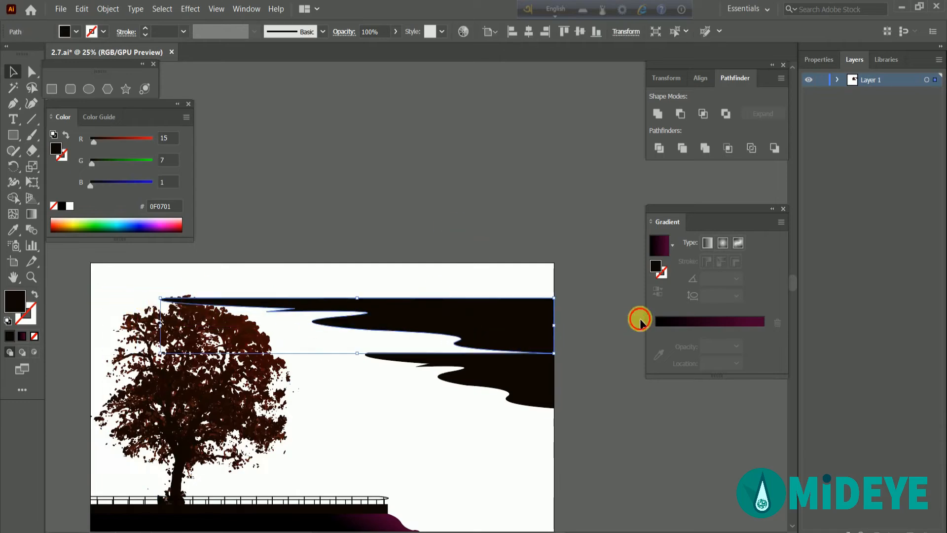
# Nudge the lower cloud upward until it overlaps the bottom of the upper cloud.
pyautogui.click(540, 382)
pyautogui.hotkey('shift', 'Up')
pyautogui.hotkey('shift', 'Up')
pyautogui.hotkey('shift', 'Up')
pyautogui.hotkey('shift', 'Up')
pyautogui.hotkey('shift', 'Up')
pyautogui.hotkey('shift', 'Up')
pyautogui.click(564, 382)
pyautogui.click(540, 383)
pyautogui.hotkey('shift', 'Up')
pyautogui.hotkey('shift', 'Up')
pyautogui.click(607, 375)
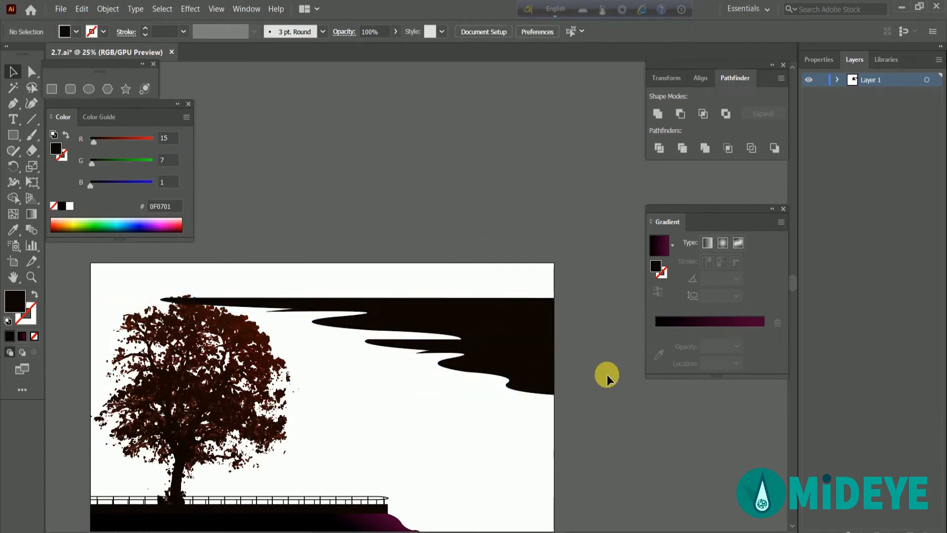
# Move the tree off the artboard onto the pasteboard at the upper right.
pyautogui.scroll(-2, 191, 434)
pyautogui.moveTo(212, 446); pyautogui.dragTo(439, 295)
pyautogui.scroll(2, 57, 459)
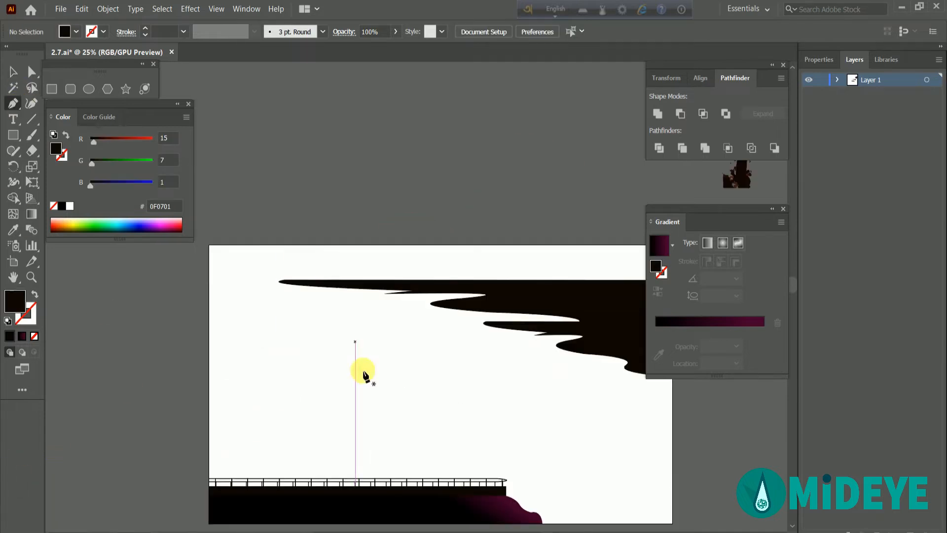
# Draw a closed hill outline with the Pen tool, sloping from the artboard's left edge down to the strip, stroked without fill.
pyautogui.click(210, 447)
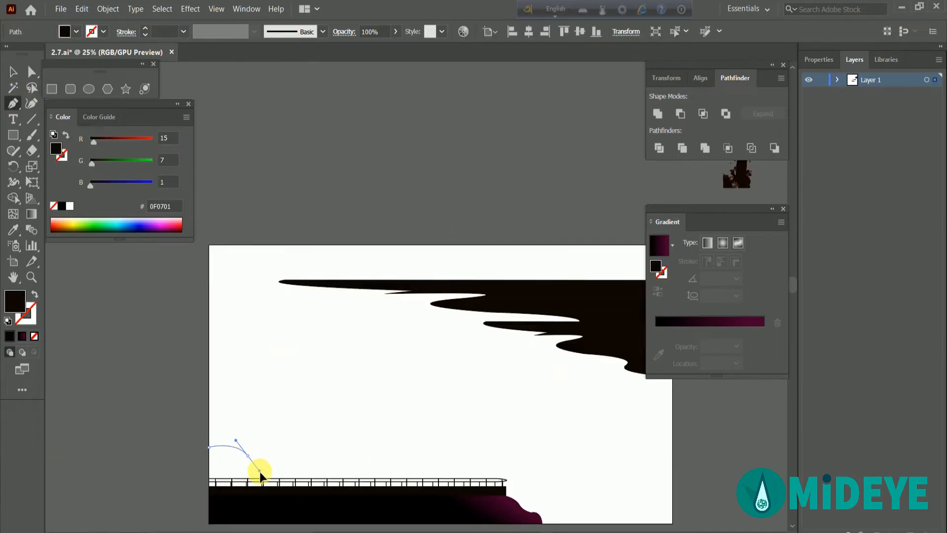
pyautogui.moveTo(259, 471); pyautogui.dragTo(253, 470)
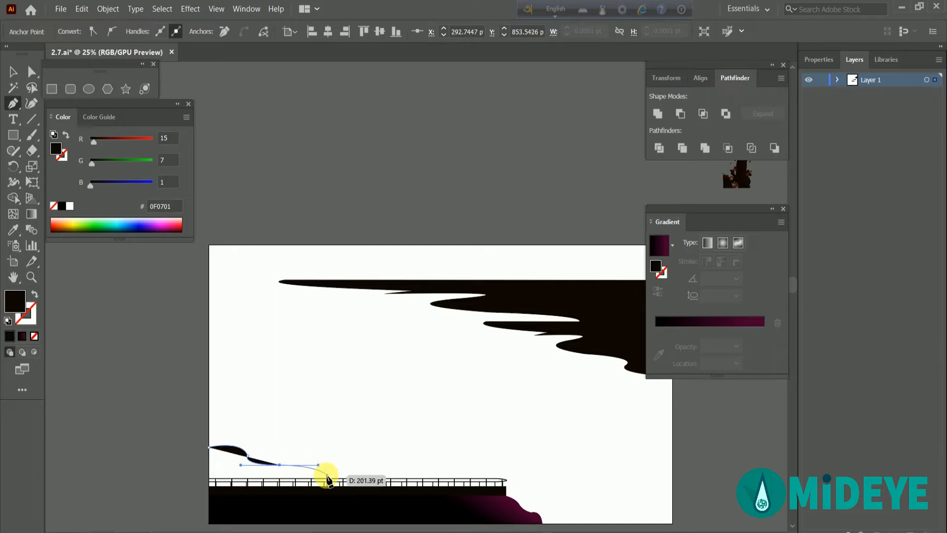
pyautogui.click(344, 483)
pyautogui.hotkey('shift', 'x')
pyautogui.click(210, 487)
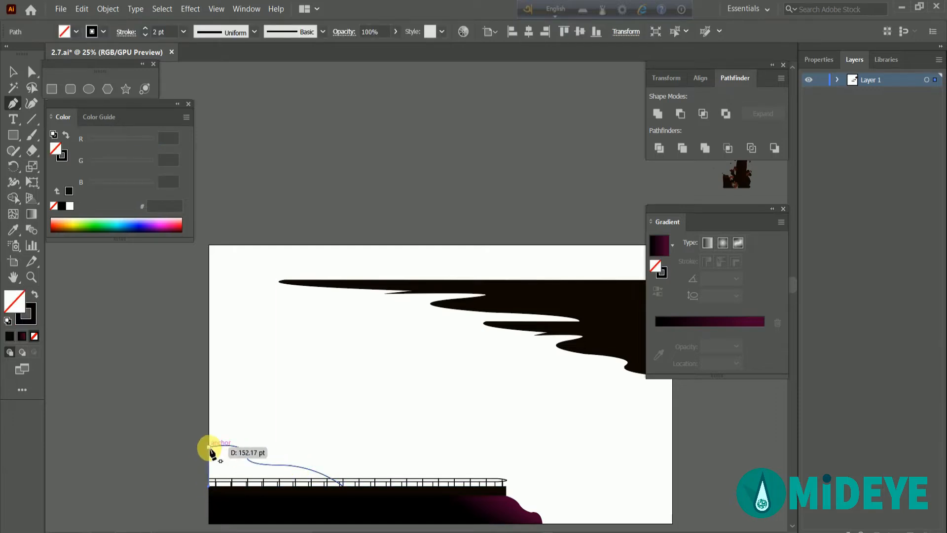
pyautogui.click(209, 447)
# Fill the hill with the ground's black-to-purple gradient using the Eyedropper.
pyautogui.click(508, 516)
pyautogui.click(270, 458)
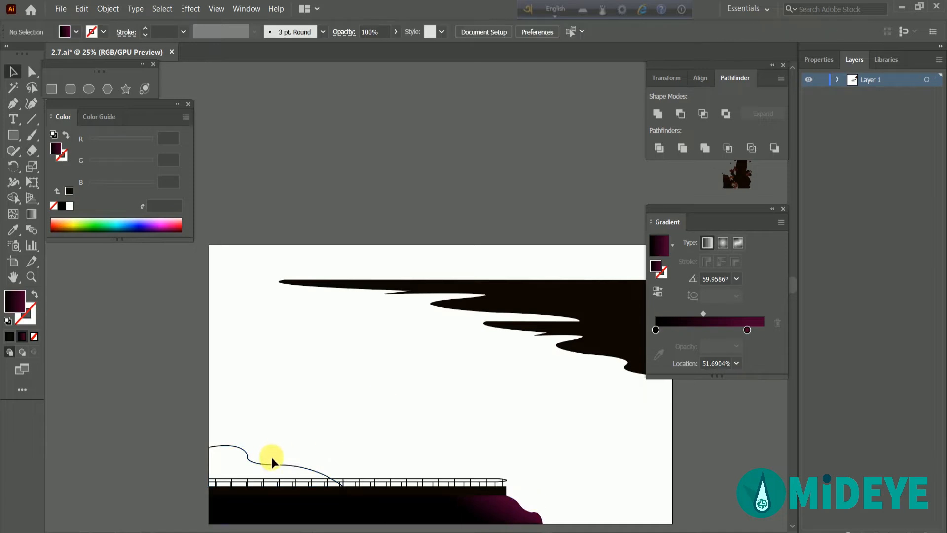
pyautogui.click(272, 463)
pyautogui.click(13, 230)
pyautogui.click(524, 516)
# Correct the curve at the hill's lower right corner with Direct Selection so its lower edge follows the strip.
pyautogui.click(28, 70)
pyautogui.scroll(4, 353, 474)
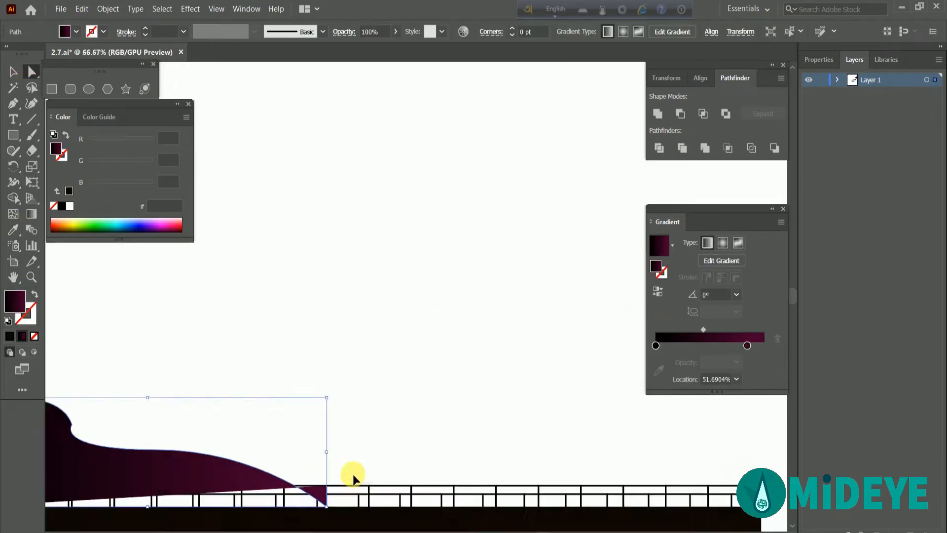
pyautogui.moveTo(353, 443); pyautogui.dragTo(445, 263)
pyautogui.click(409, 317)
pyautogui.moveTo(408, 317); pyautogui.dragTo(408, 347)
pyautogui.click(429, 266)
pyautogui.scroll(-4, 388, 402)
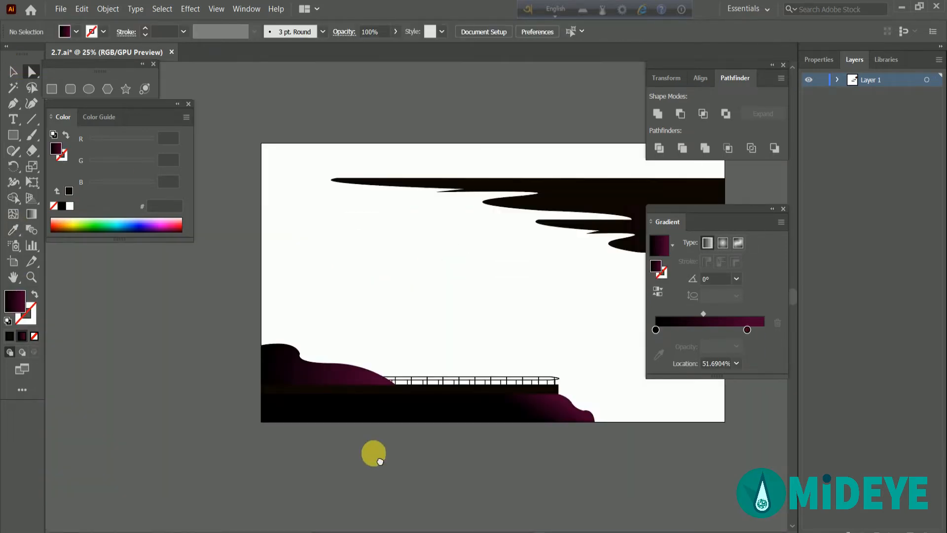
# Send the hill backward in the stacking order, behind the railing.
pyautogui.rightClick(338, 378)
pyautogui.moveTo(369, 319)
pyautogui.click(486, 357)
# Redirect the hill's gradient to run steeply upward from below its left corner at about 71°.
pyautogui.press('v')
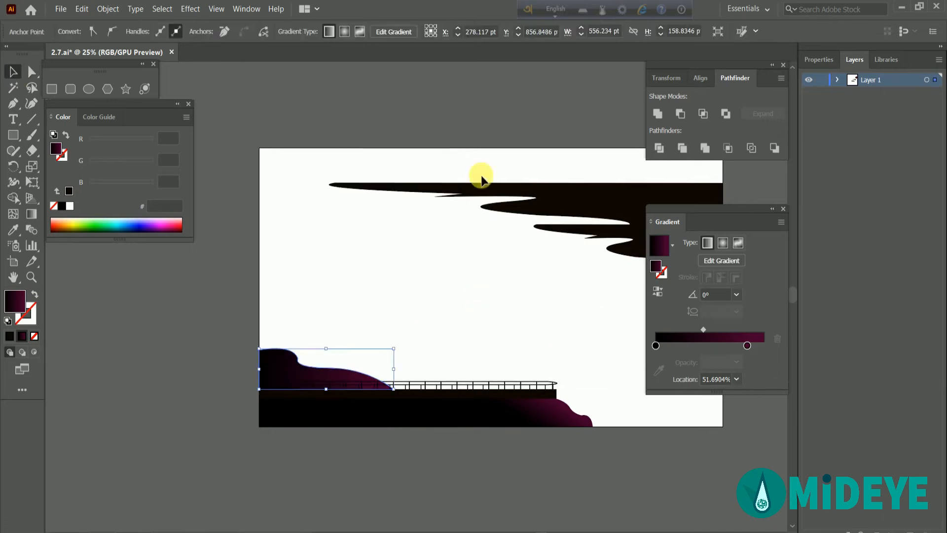
pyautogui.press('g')
pyautogui.moveTo(244, 415)
pyautogui.mouseDown()
pyautogui.moveTo(315, 345)
pyautogui.moveTo(261, 318)
pyautogui.mouseUp()
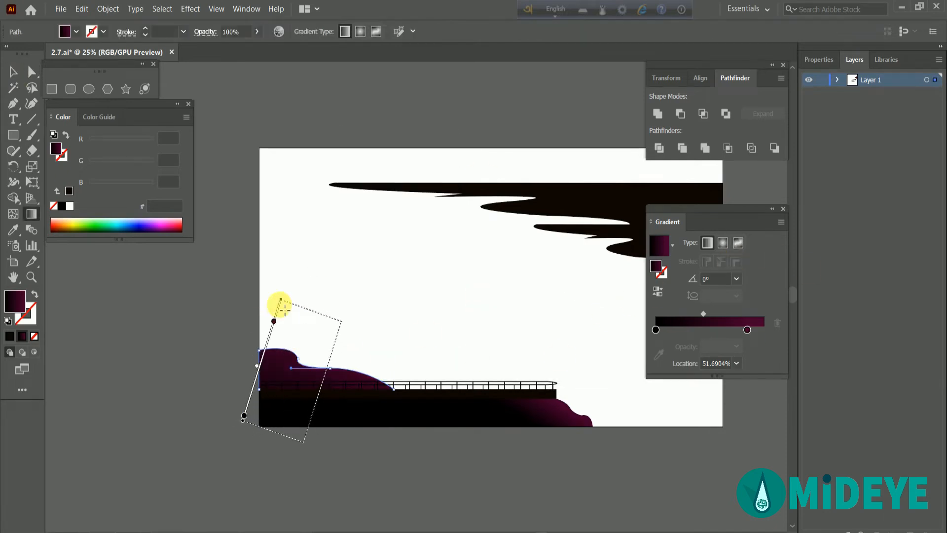
pyautogui.moveTo(524, 321); pyautogui.dragTo(359, 391)
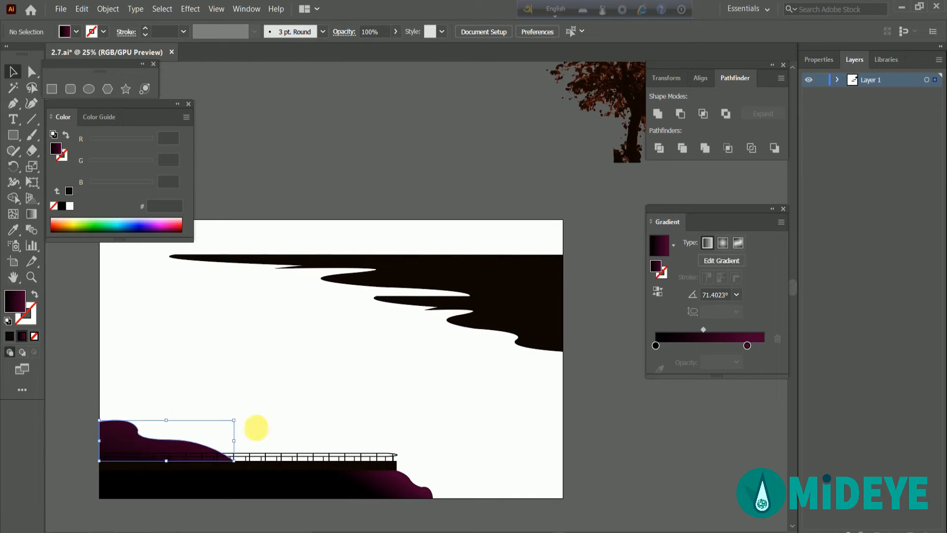
# Move the purple stop of the hill's gradient to the far end of its axis, at 100% location.
pyautogui.moveTo(174, 415); pyautogui.dragTo(181, 398)
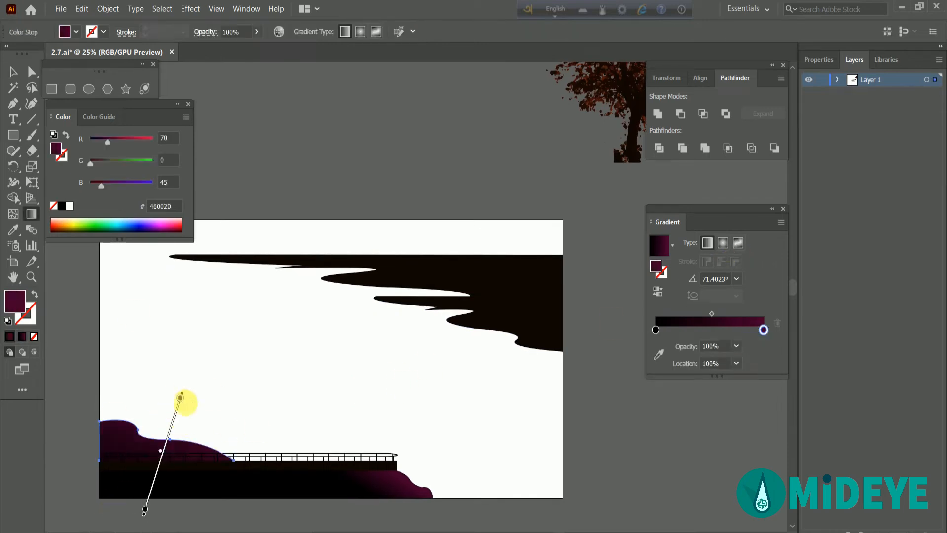
pyautogui.press('v')
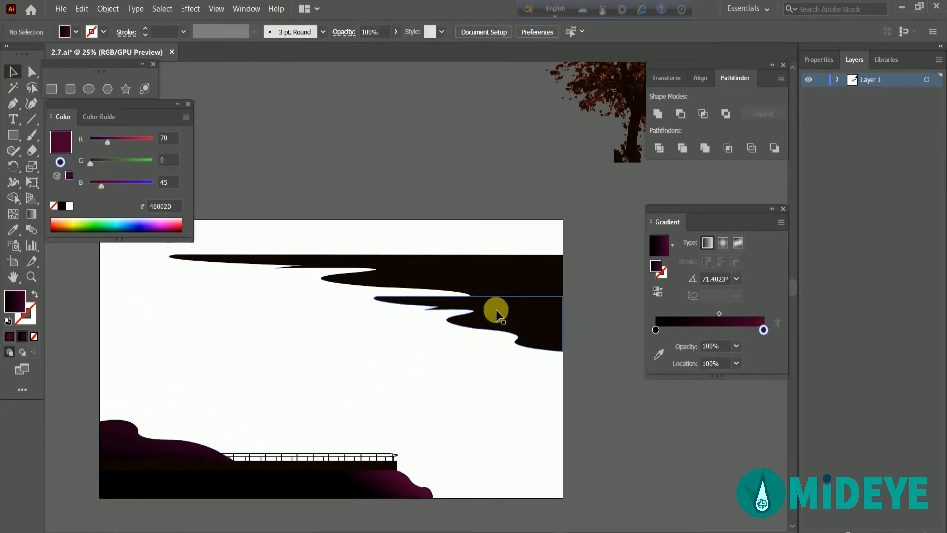
pyautogui.click(494, 310)
pyautogui.click(488, 159)
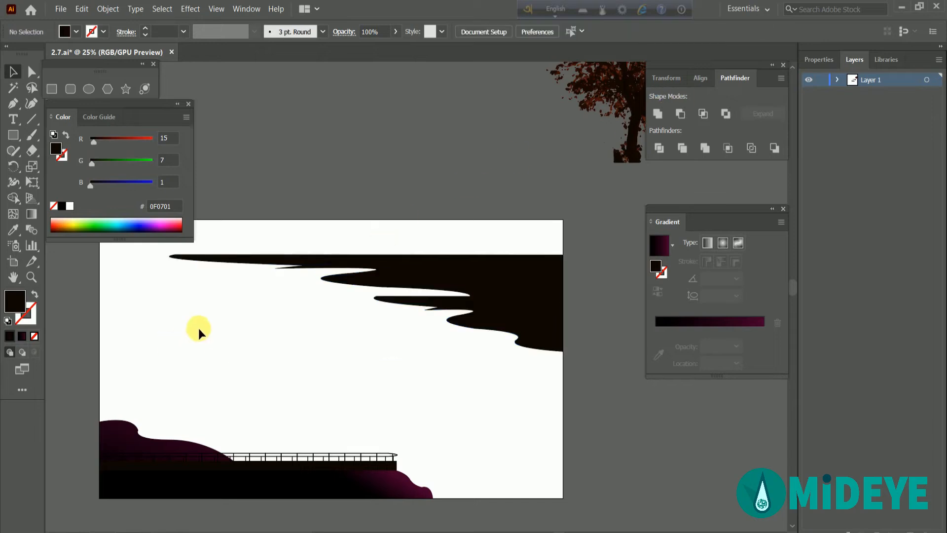
# Enlarge the hill upward and stretch it wider so it reaches further along the railing.
pyautogui.click(160, 443)
pyautogui.moveTo(166, 420); pyautogui.dragTo(164, 394)
pyautogui.moveTo(234, 429); pyautogui.dragTo(276, 428)
pyautogui.click(298, 358)
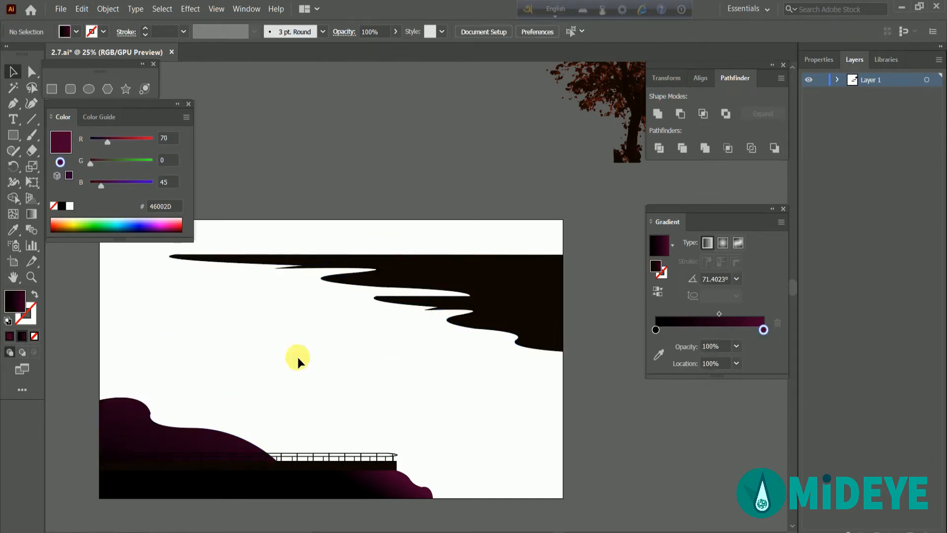
pyautogui.click(164, 427)
pyautogui.click(402, 434)
# Lift the hill away from the strip, put it back behind the railing and reduce its height.
pyautogui.scroll(-2, 402, 434)
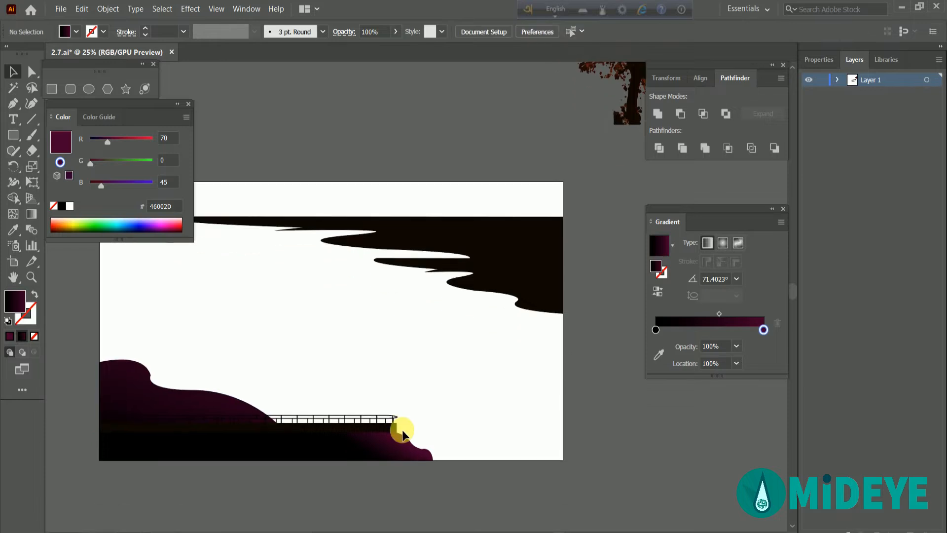
pyautogui.moveTo(189, 378); pyautogui.dragTo(57, 493)
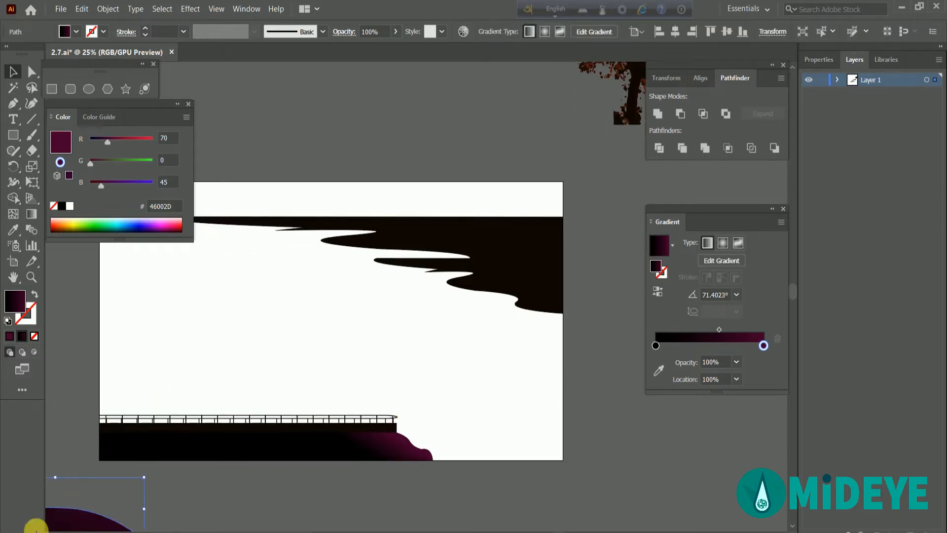
pyautogui.moveTo(36, 530); pyautogui.dragTo(181, 397)
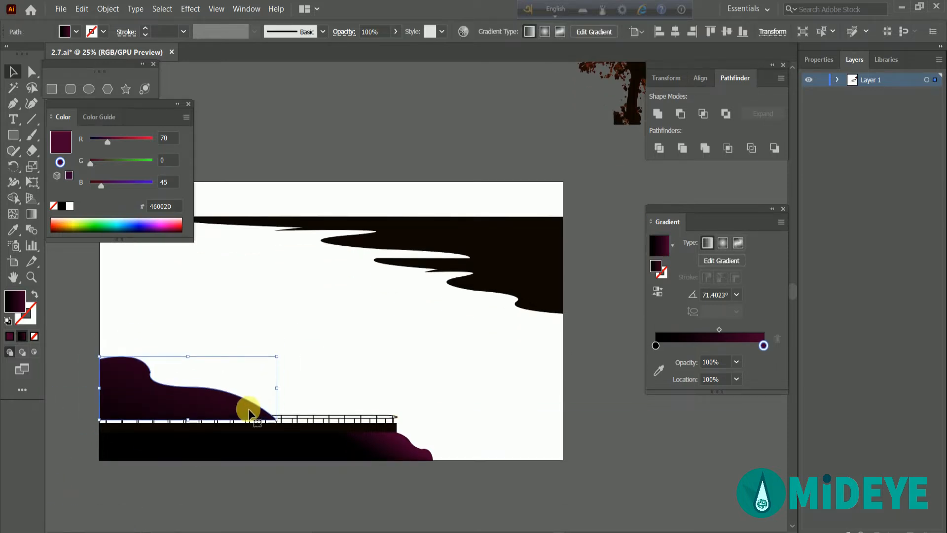
pyautogui.moveTo(188, 356); pyautogui.dragTo(186, 376)
pyautogui.click(243, 340)
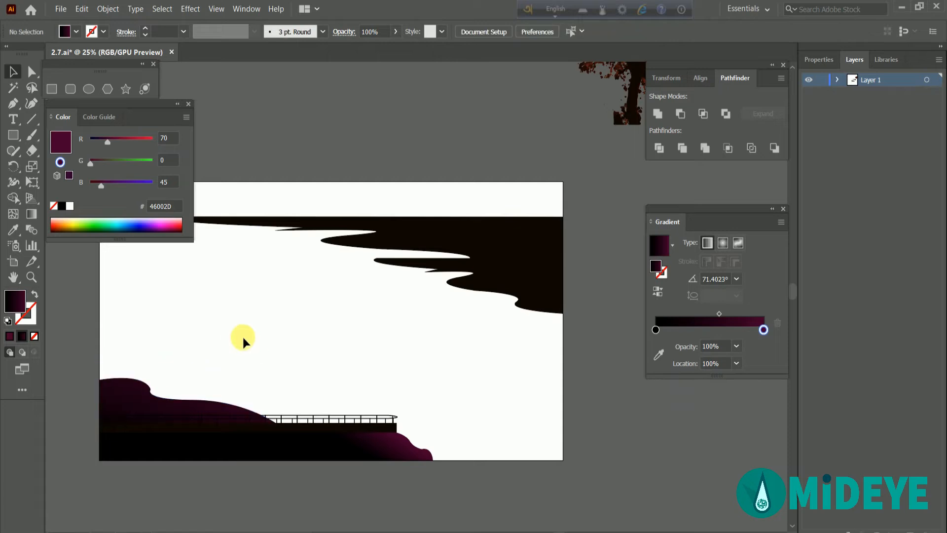
# Move the dark layered clouds lower on the artboard, leaving a wider empty band above them.
pyautogui.scroll(-2, 318, 387)
pyautogui.moveTo(424, 332); pyautogui.dragTo(422, 359)
pyautogui.click(473, 327)
pyautogui.scroll(2, 313, 359)
# Draw a rectangle across the artboard's full width from the clouds' upper edge to its bottom and send it to the back.
pyautogui.press('m')
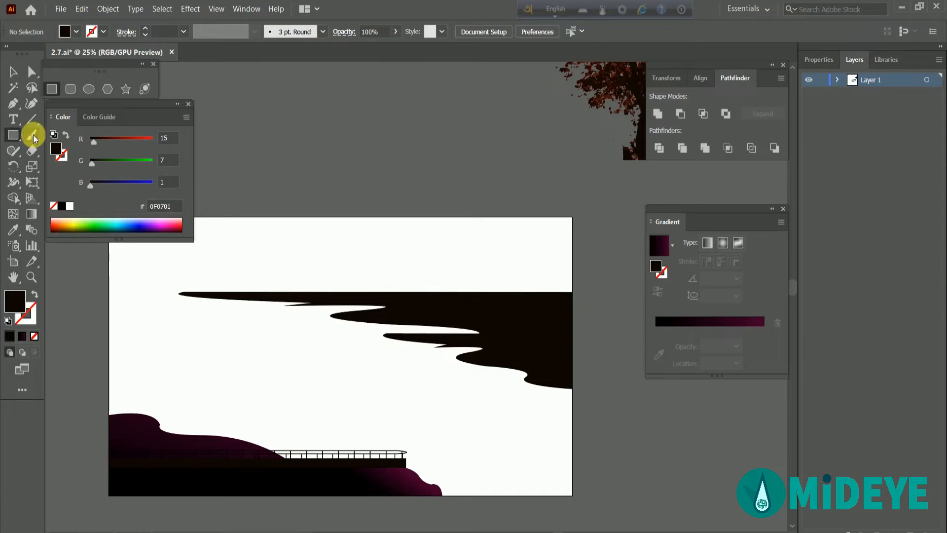
pyautogui.moveTo(109, 288); pyautogui.dragTo(576, 500)
pyautogui.press('v')
pyautogui.rightClick(267, 400)
pyautogui.click(413, 380)
# Fill the background rectangle with the linear gradient and add a yellow FFFF00 stop near its middle.
pyautogui.click(717, 321)
pyautogui.click(764, 344)
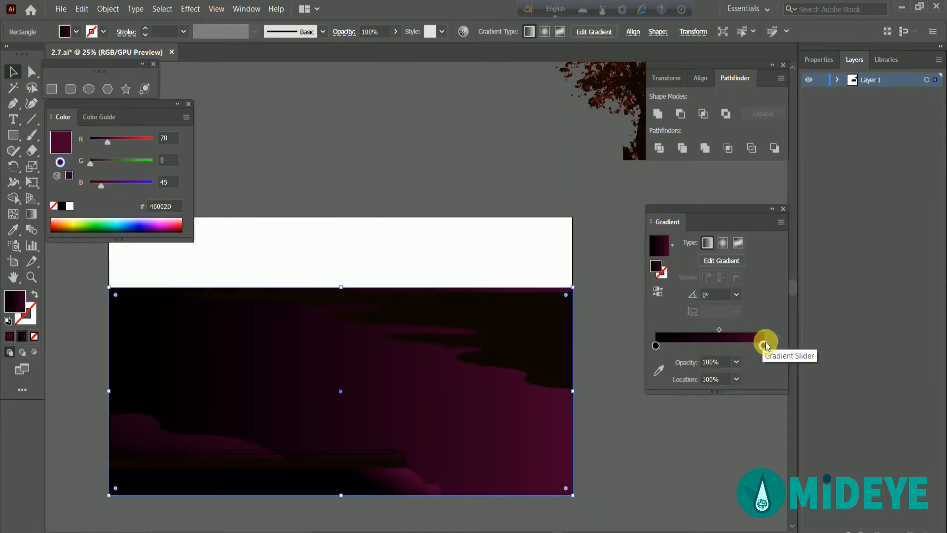
pyautogui.click(714, 345)
pyautogui.doubleClick(713, 345)
pyautogui.click(648, 386)
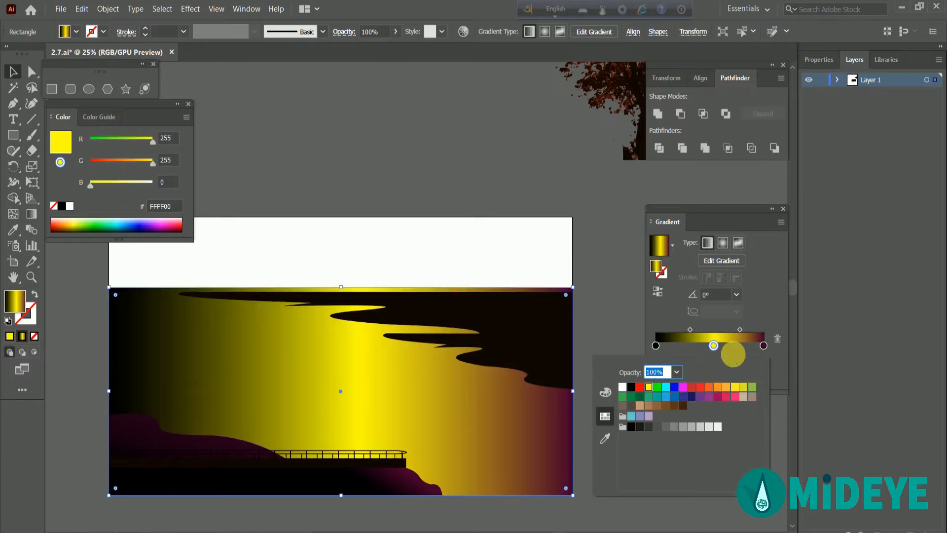
# Set both end stops of the background gradient to red C1272D and align the rectangle's top with the clouds at about 788.65 pt height.
pyautogui.doubleClick(764, 346)
pyautogui.click(699, 386)
pyautogui.click(692, 387)
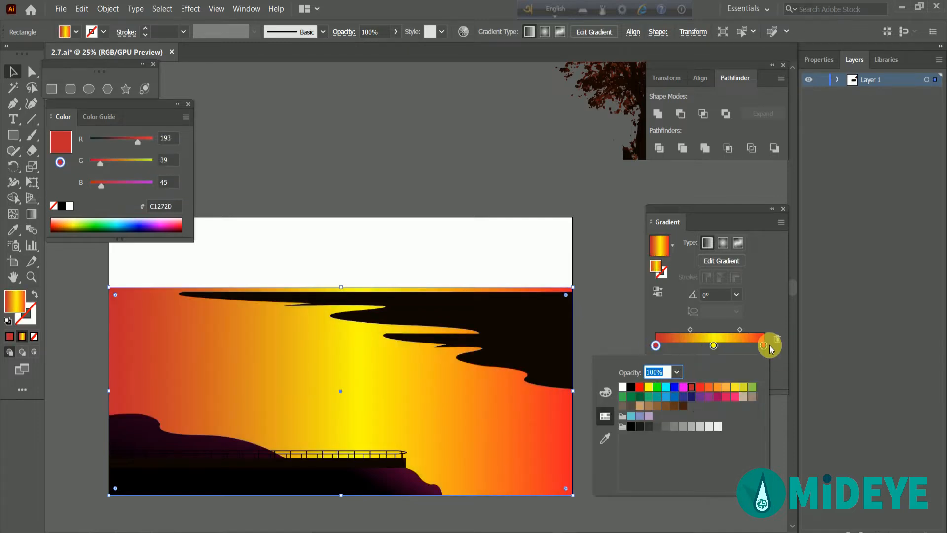
pyautogui.doubleClick(763, 346)
pyautogui.click(691, 387)
pyautogui.moveTo(348, 292); pyautogui.dragTo(345, 292)
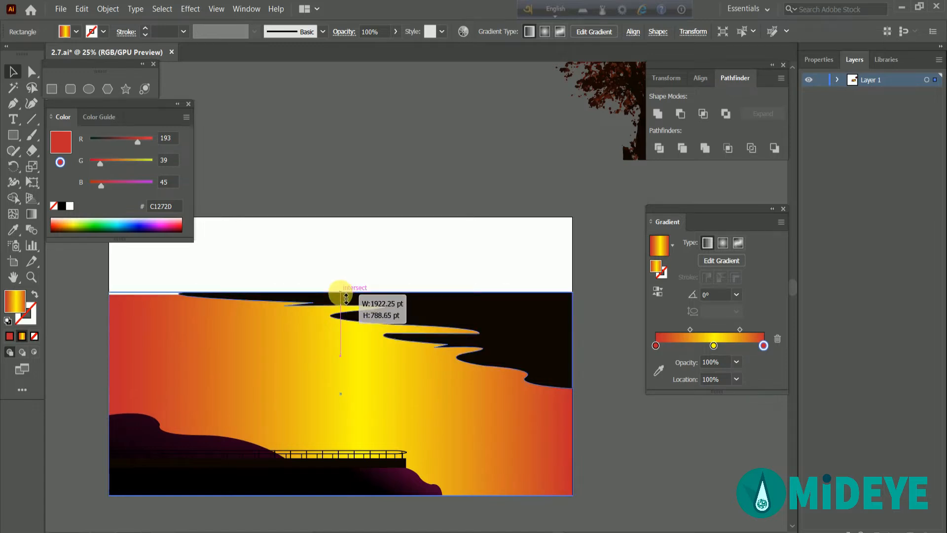
# Angle the background gradient diagonally at about -25° and shift its yellow stop to about 53.7%, adjusting the midpoints.
pyautogui.click(735, 259)
pyautogui.scroll(-2, 296, 272)
pyautogui.moveTo(79, 272)
pyautogui.mouseDown()
pyautogui.moveTo(572, 402)
pyautogui.moveTo(611, 425)
pyautogui.moveTo(594, 492)
pyautogui.moveTo(571, 519)
pyautogui.moveTo(497, 489)
pyautogui.mouseUp()
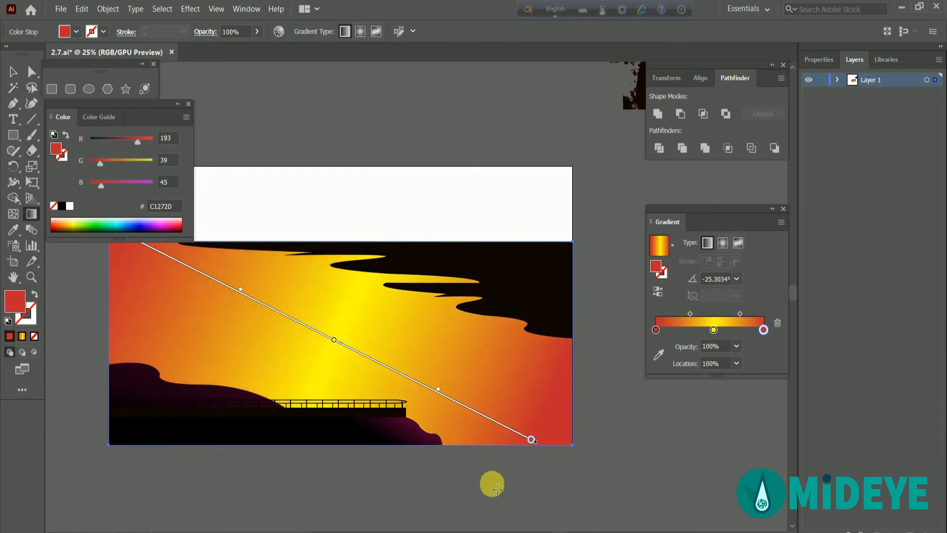
pyautogui.moveTo(241, 291); pyautogui.dragTo(264, 304)
pyautogui.moveTo(438, 390); pyautogui.dragTo(429, 387)
pyautogui.moveTo(334, 340); pyautogui.dragTo(363, 356)
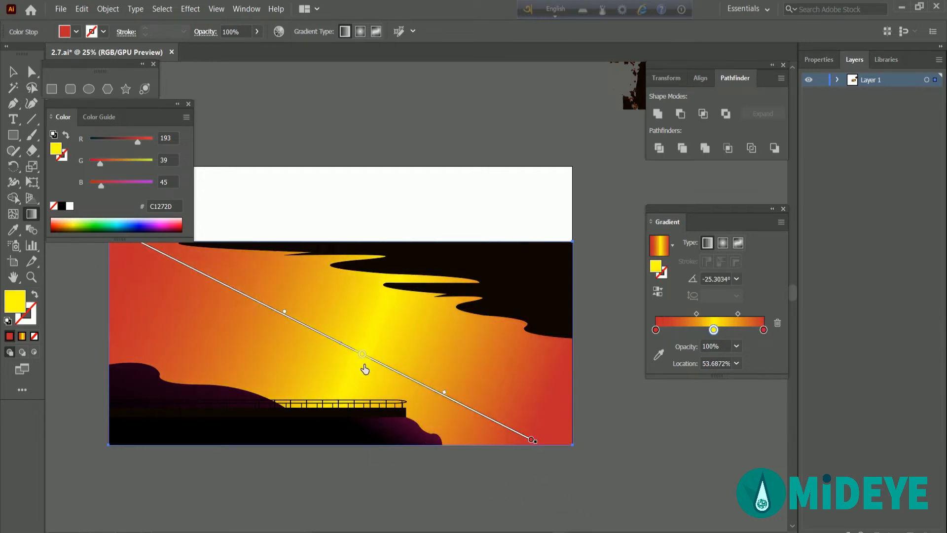
pyautogui.click(12, 69)
pyautogui.click(510, 134)
pyautogui.doubleClick(420, 433)
pyautogui.click(510, 408)
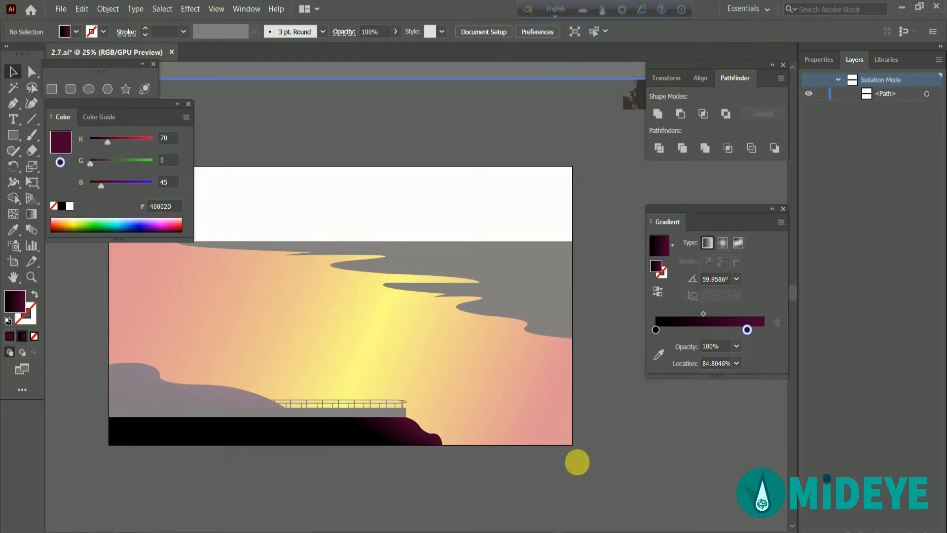
pyautogui.doubleClick(577, 462)
pyautogui.doubleClick(749, 330)
pyautogui.click(691, 372)
# Change the ground gradient's purple stop to red C1272D, move it to the end and set the midpoint to about 72.7%.
pyautogui.click(385, 435)
pyautogui.doubleClick(746, 344)
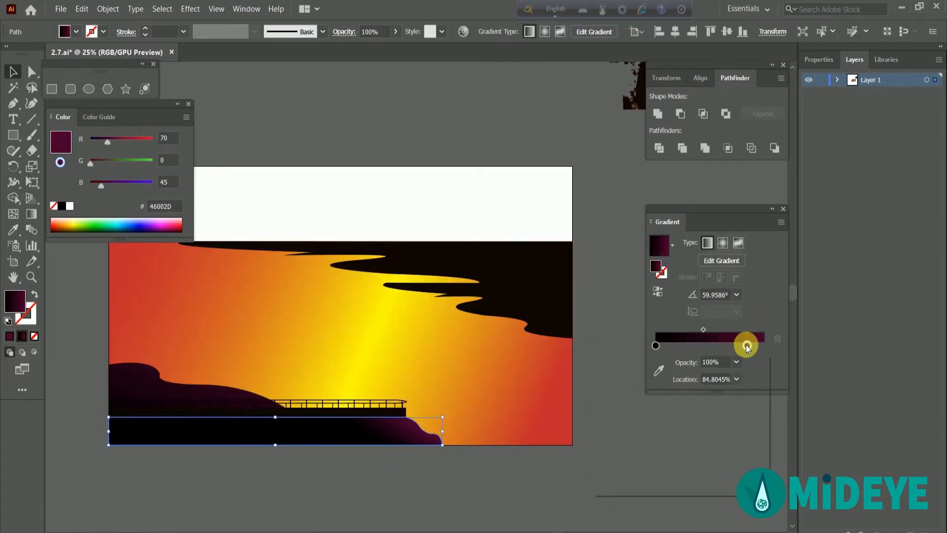
pyautogui.click(691, 387)
pyautogui.click(560, 434)
pyautogui.moveTo(747, 346); pyautogui.dragTo(782, 351)
pyautogui.moveTo(712, 329); pyautogui.dragTo(734, 332)
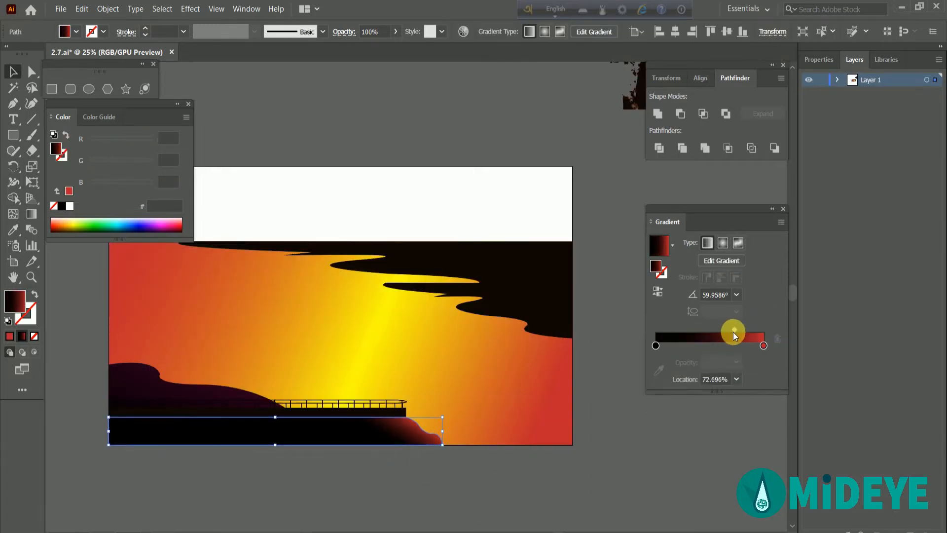
# Redirect the ground's gradient to run steeply upward at about 69° from below the shape.
pyautogui.click(722, 260)
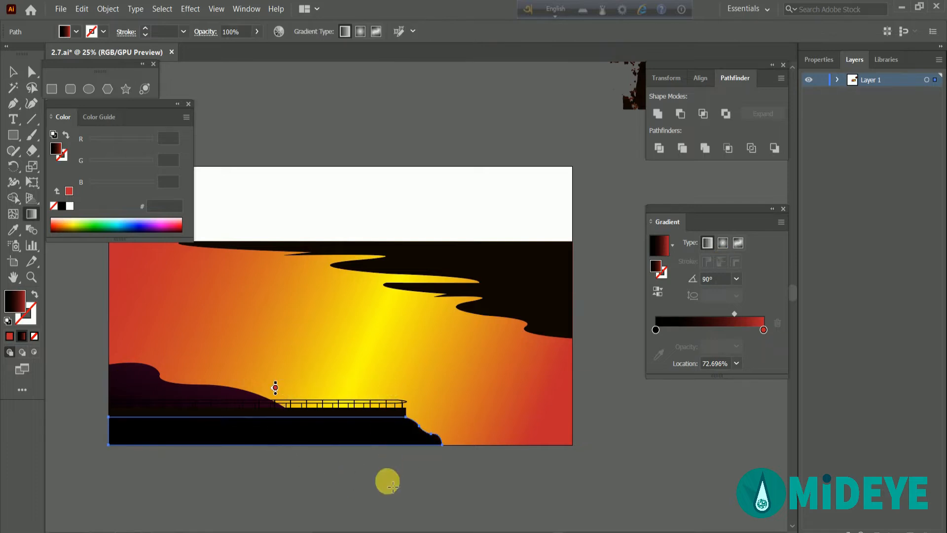
pyautogui.moveTo(387, 481); pyautogui.dragTo(418, 405)
pyautogui.press('v')
pyautogui.click(327, 180)
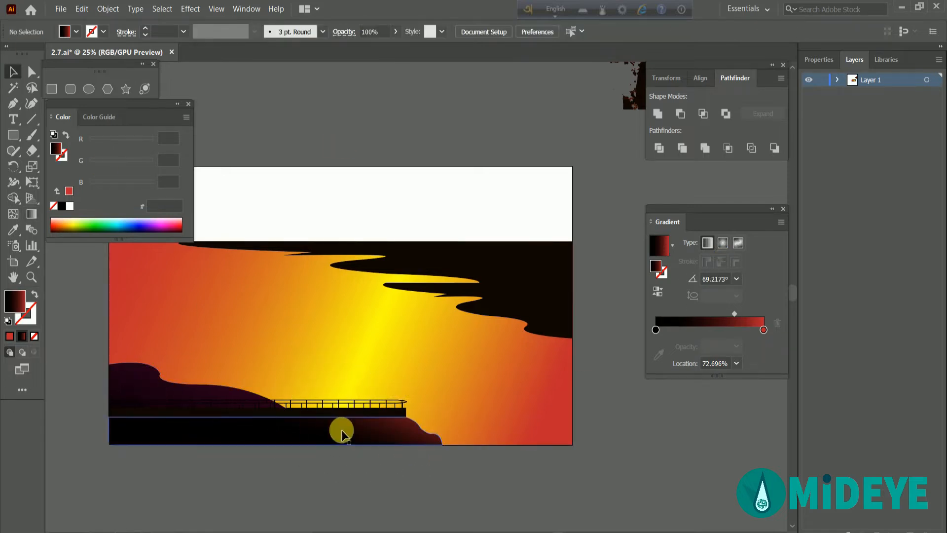
# Fill the strip under the railing with the black-to-red gradient and shift its black stop to about the middle.
pyautogui.click(394, 419)
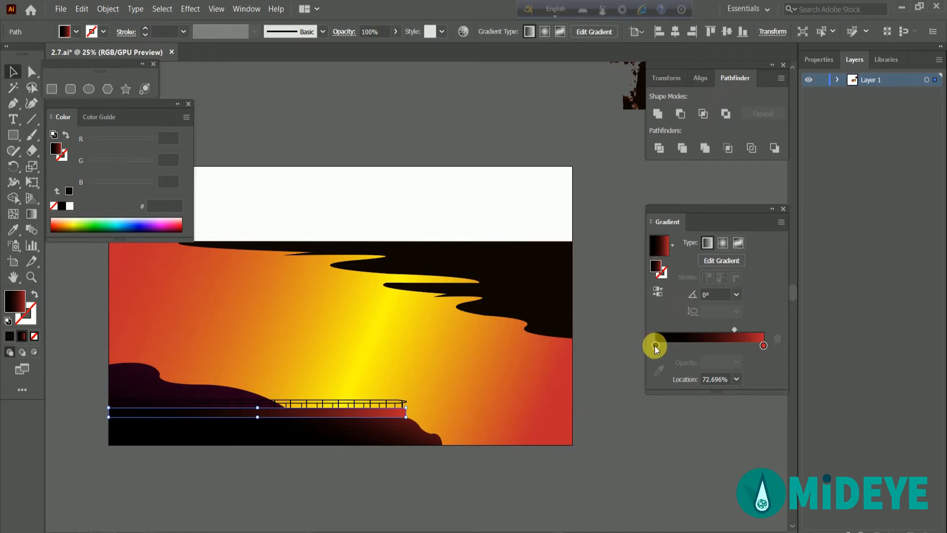
pyautogui.moveTo(655, 345); pyautogui.dragTo(709, 346)
# Fill the hill with the ground's black-to-red gradient using the Eyedropper.
pyautogui.click(116, 378)
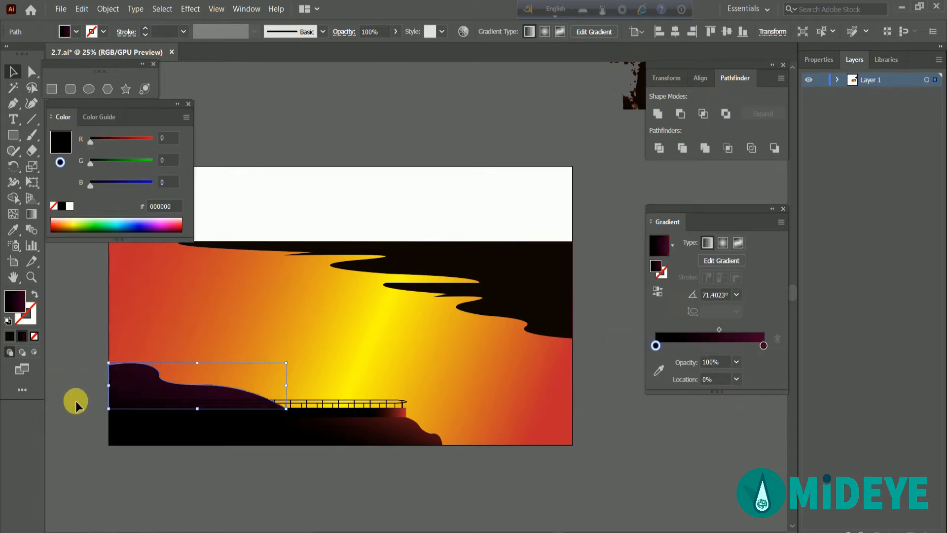
pyautogui.press('i')
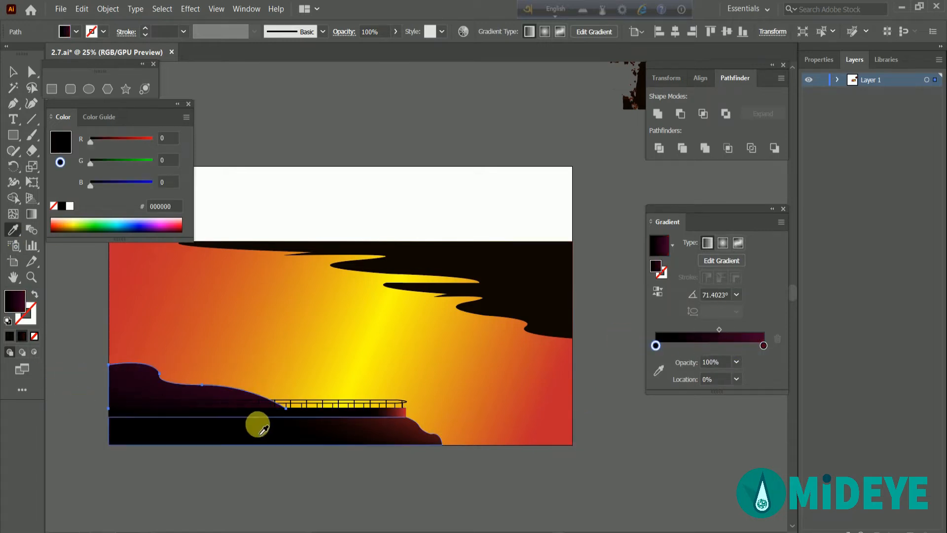
pyautogui.click(255, 422)
pyautogui.click(16, 73)
pyautogui.click(316, 143)
# Fill the dark layered clouds with the strip's black-to-red gradient using the Eyedropper.
pyautogui.click(421, 275)
pyautogui.click(13, 230)
pyautogui.click(246, 413)
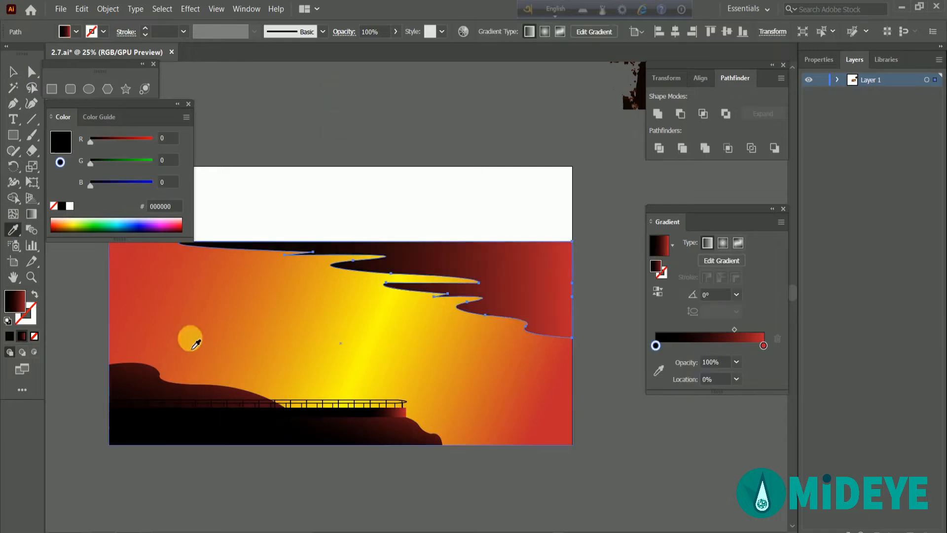
pyautogui.click(14, 72)
# Redirect the clouds' gradient upward at about 83° and move its black stop to about 31%.
pyautogui.click(719, 261)
pyautogui.moveTo(511, 254); pyautogui.dragTo(499, 193)
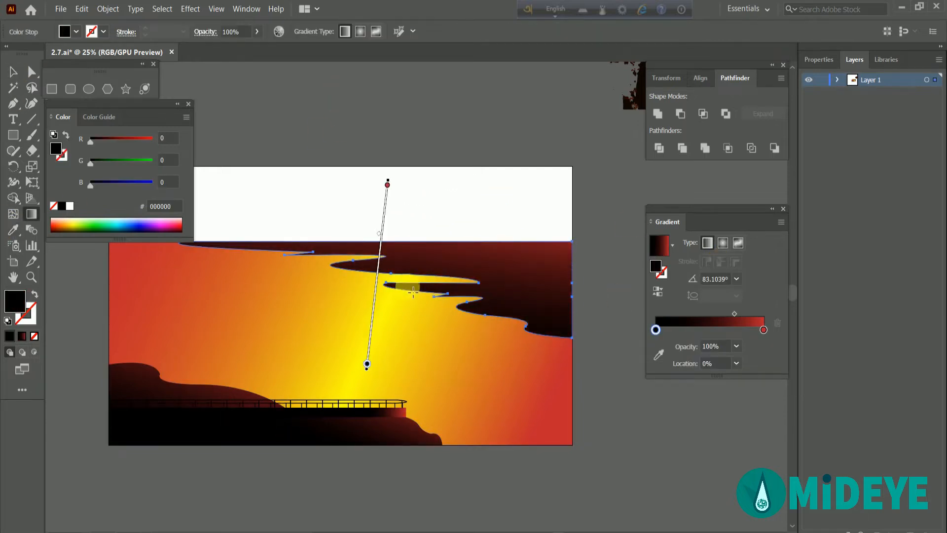
pyautogui.moveTo(367, 364); pyautogui.dragTo(374, 309)
pyautogui.moveTo(383, 224); pyautogui.dragTo(383, 225)
pyautogui.click(15, 69)
pyautogui.click(397, 140)
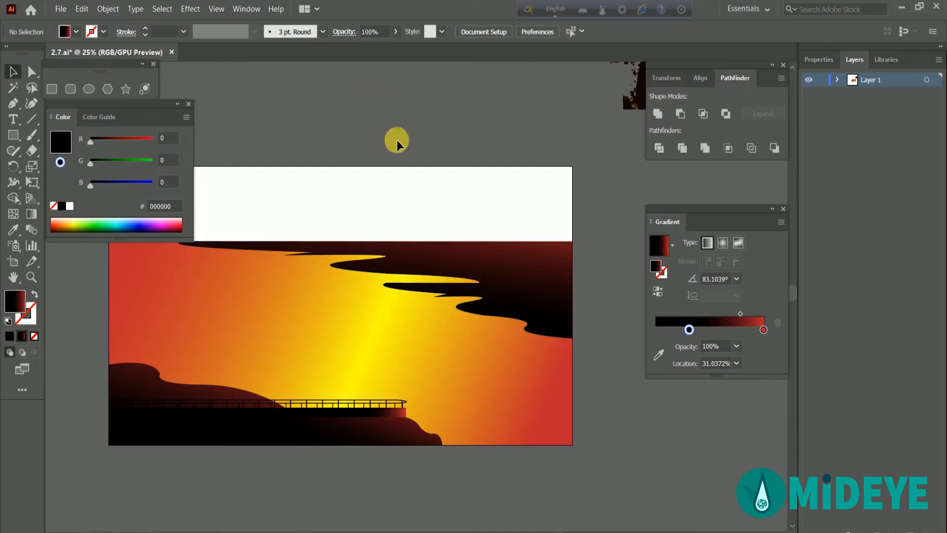
# Draw a rectangle over the empty band above the clouds and fill it with the background's red-yellow gradient using the Eyedropper.
pyautogui.moveTo(408, 502); pyautogui.dragTo(454, 528)
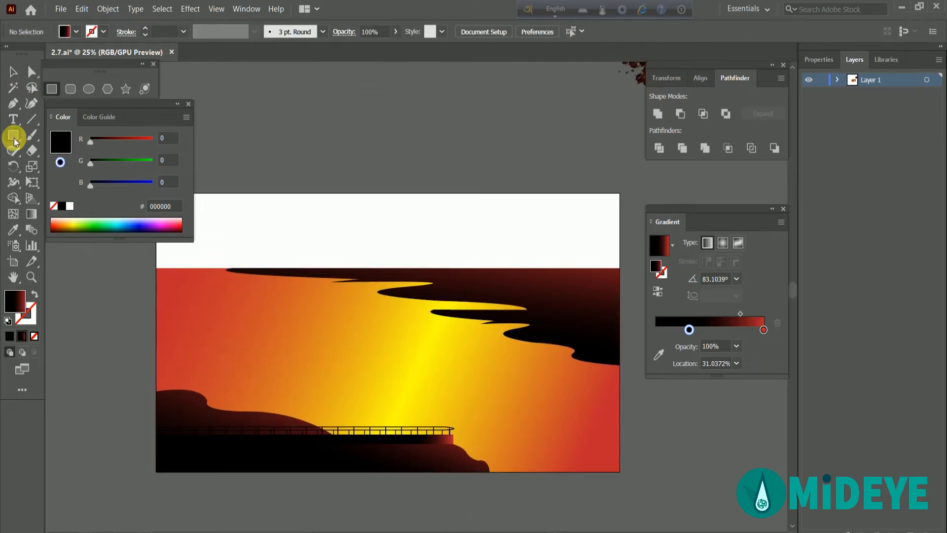
pyautogui.moveTo(343, 237); pyautogui.dragTo(380, 288)
pyautogui.scroll(-1, 396, 294)
pyautogui.moveTo(261, 260); pyautogui.dragTo(570, 310)
pyautogui.press('i')
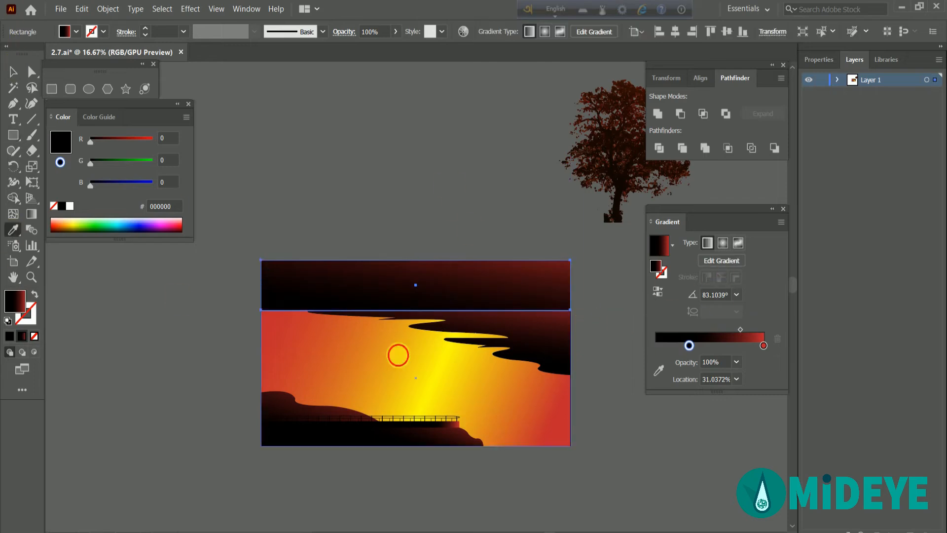
pyautogui.click(395, 353)
# Make the upper rectangle's gradient radial, remove its inner red stop and move the yellow stop to the centre.
pyautogui.press('g')
pyautogui.moveTo(244, 279); pyautogui.dragTo(604, 289)
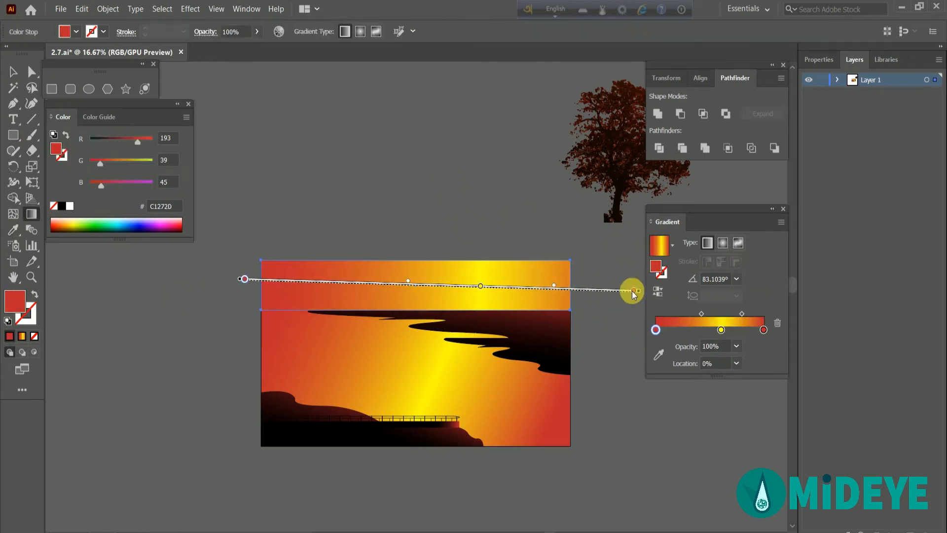
pyautogui.click(721, 242)
pyautogui.click(422, 285)
pyautogui.moveTo(656, 330); pyautogui.dragTo(665, 369)
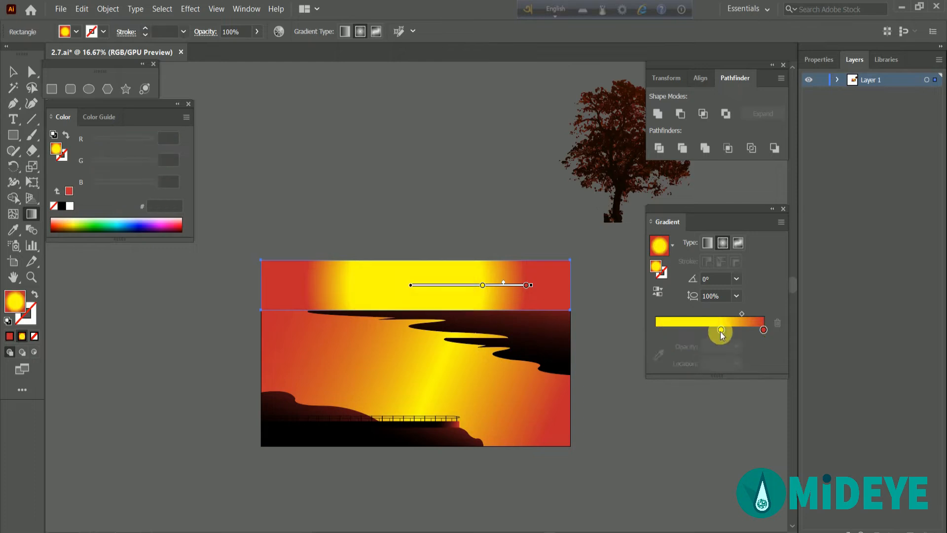
pyautogui.moveTo(720, 331)
pyautogui.mouseDown()
pyautogui.moveTo(655, 331)
pyautogui.moveTo(700, 321)
pyautogui.mouseUp()
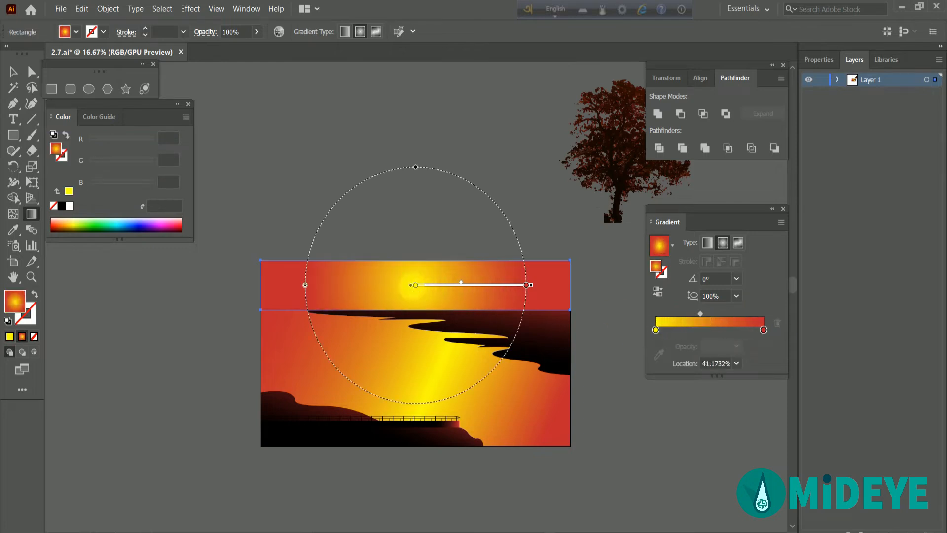
# Shift the radial glow to the right, set its midpoint to about 43.4% and flatten it to about 56.6% aspect ratio.
pyautogui.moveTo(438, 284)
pyautogui.mouseDown()
pyautogui.moveTo(513, 286)
pyautogui.moveTo(496, 287)
pyautogui.mouseUp()
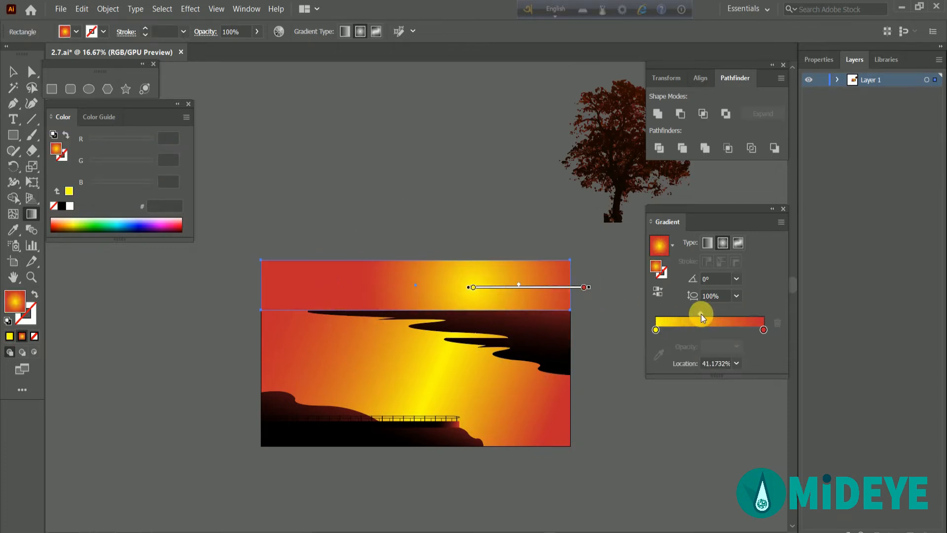
pyautogui.moveTo(700, 314); pyautogui.dragTo(702, 315)
pyautogui.moveTo(473, 176); pyautogui.dragTo(473, 222)
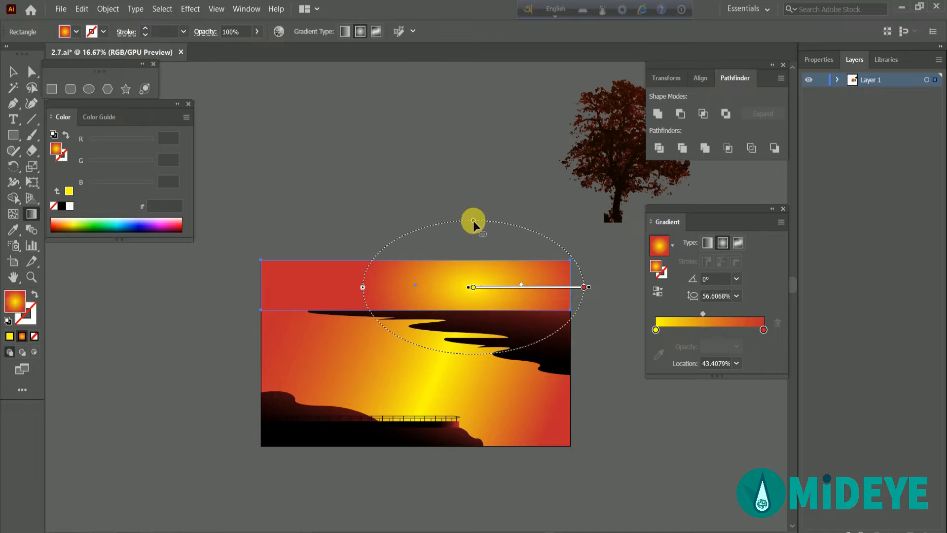
pyautogui.press('v')
pyautogui.click(516, 174)
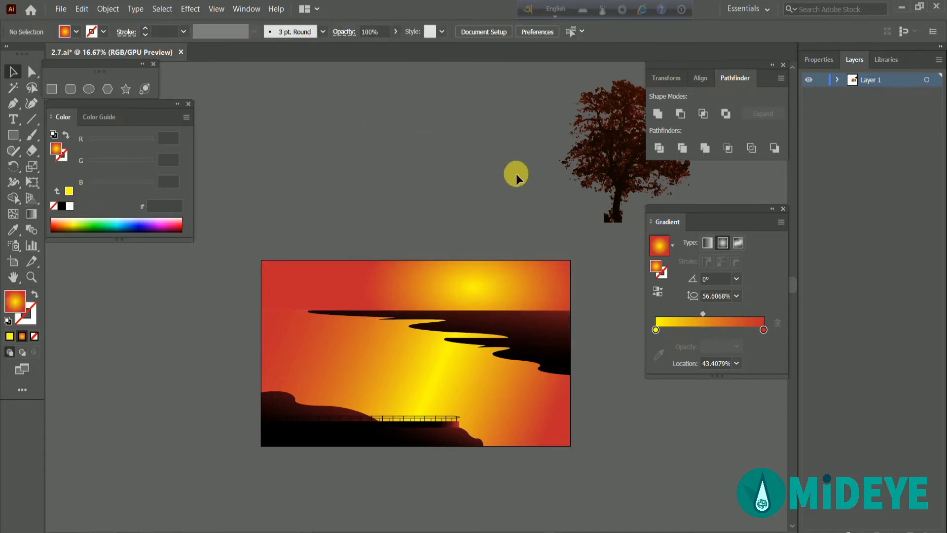
# Extend the thin tip of the dark cloud shape to the artboard's left edge by moving its end anchor point.
pyautogui.click(441, 324)
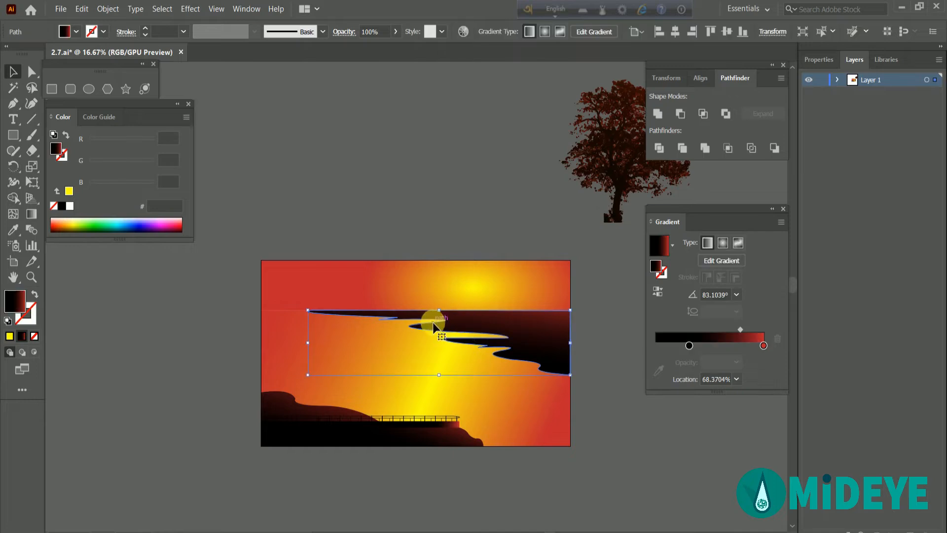
pyautogui.press('a')
pyautogui.scroll(4, 321, 312)
pyautogui.scroll(-1, 285, 306)
pyautogui.click(285, 306)
pyautogui.moveTo(285, 305); pyautogui.dragTo(234, 306)
pyautogui.moveTo(221, 306); pyautogui.dragTo(175, 306)
pyautogui.hotkey('ctrl', 'z')
pyautogui.moveTo(175, 306); pyautogui.dragTo(145, 307)
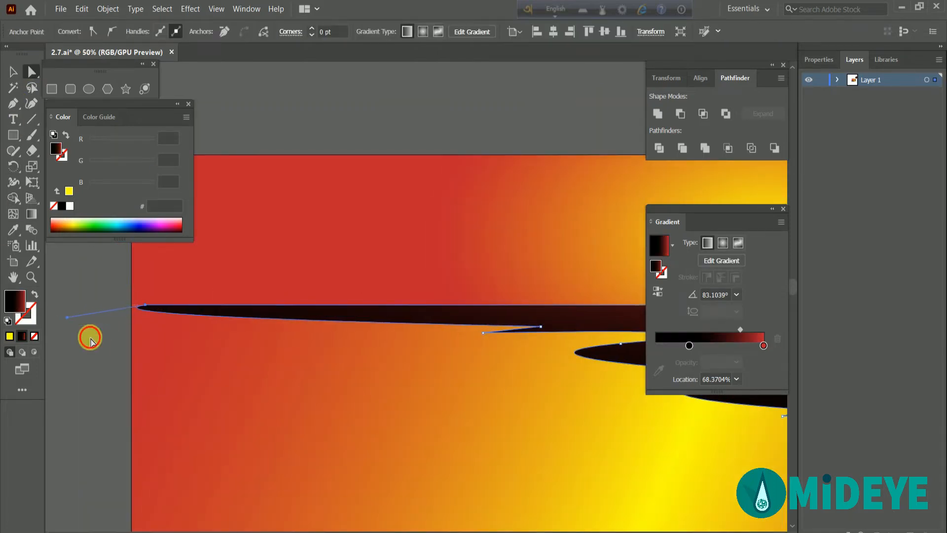
pyautogui.click(89, 337)
pyautogui.scroll(-4, 90, 326)
pyautogui.scroll(1, 339, 306)
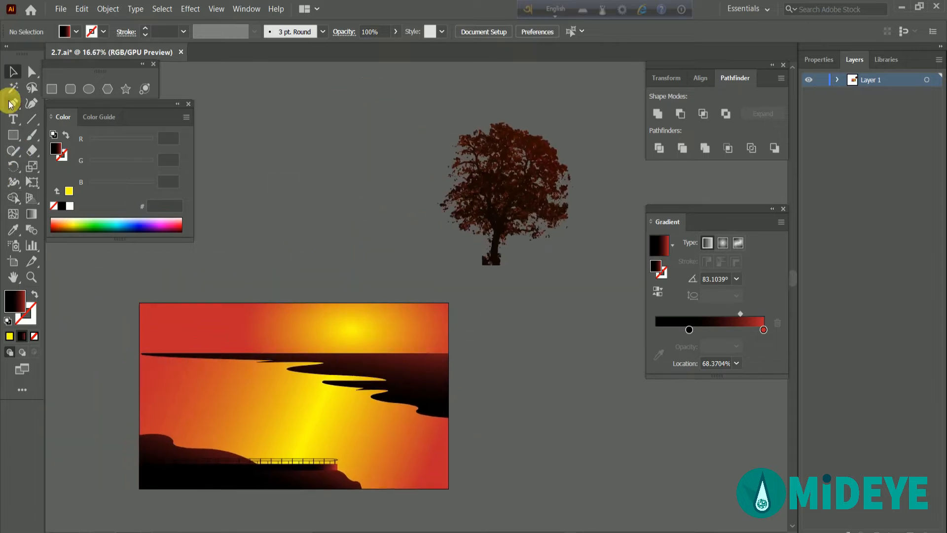
# Draw a circle filled with yellow FFFF00 and place it in the centre of the radial glow as the sun.
pyautogui.moveTo(336, 190); pyautogui.dragTo(282, 134)
pyautogui.click(69, 191)
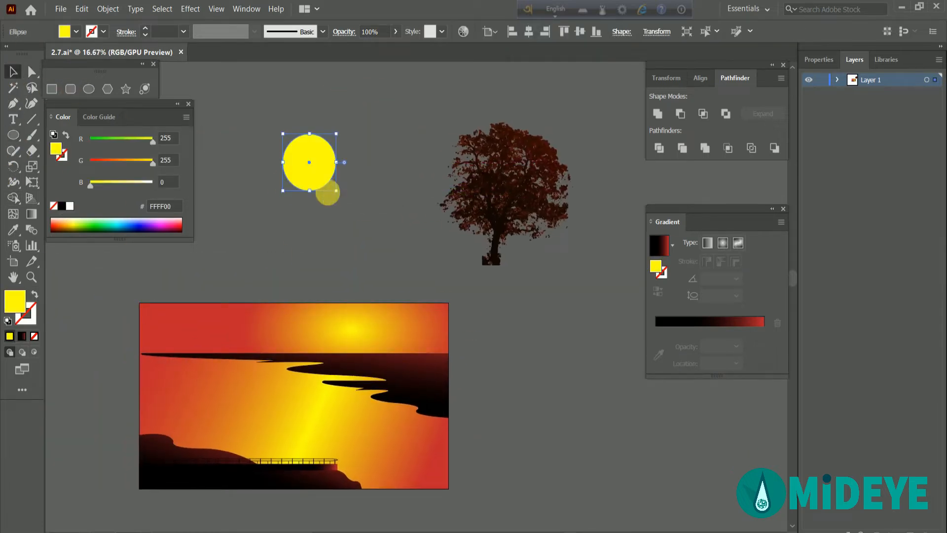
pyautogui.moveTo(309, 162); pyautogui.dragTo(303, 321)
pyautogui.scroll(3, 392, 340)
pyautogui.scroll(-3, 274, 316)
pyautogui.click(425, 320)
pyautogui.scroll(-2, 425, 319)
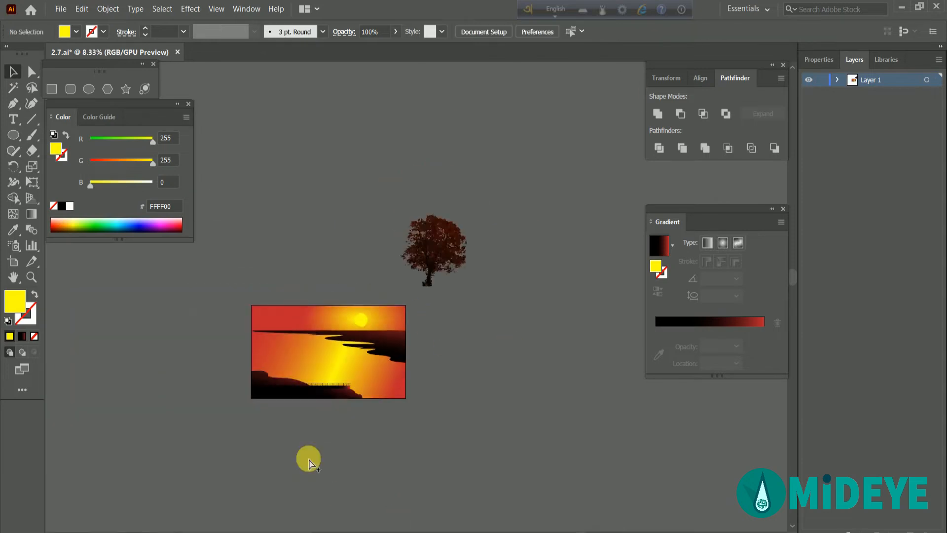
# Draw six thin, staggered yellow ellipses on the empty canvas to the left of the artboard.
pyautogui.scroll(4, 309, 457)
pyautogui.scroll(-2, 325, 273)
pyautogui.scroll(-2, 317, 374)
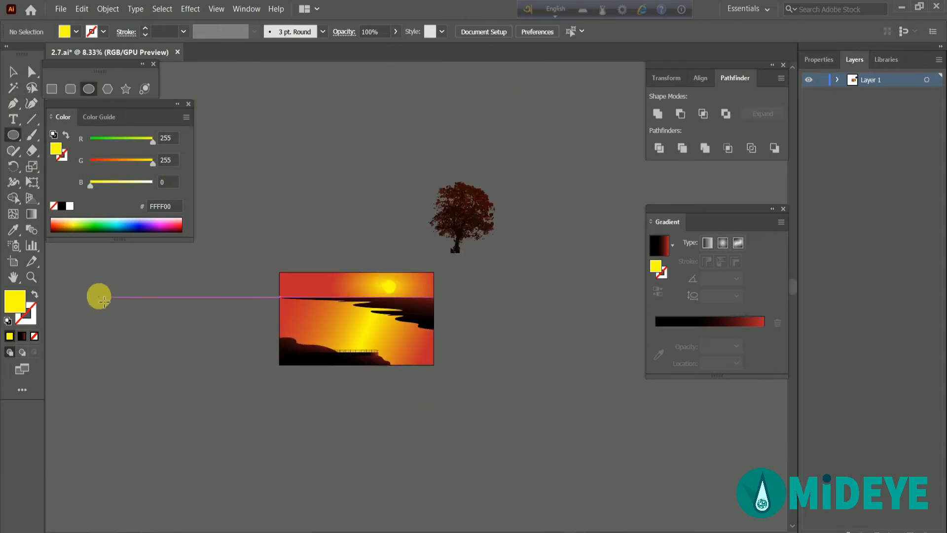
pyautogui.moveTo(90, 284); pyautogui.dragTo(174, 290)
pyautogui.moveTo(130, 300); pyautogui.dragTo(199, 305)
pyautogui.moveTo(90, 318); pyautogui.dragTo(179, 324)
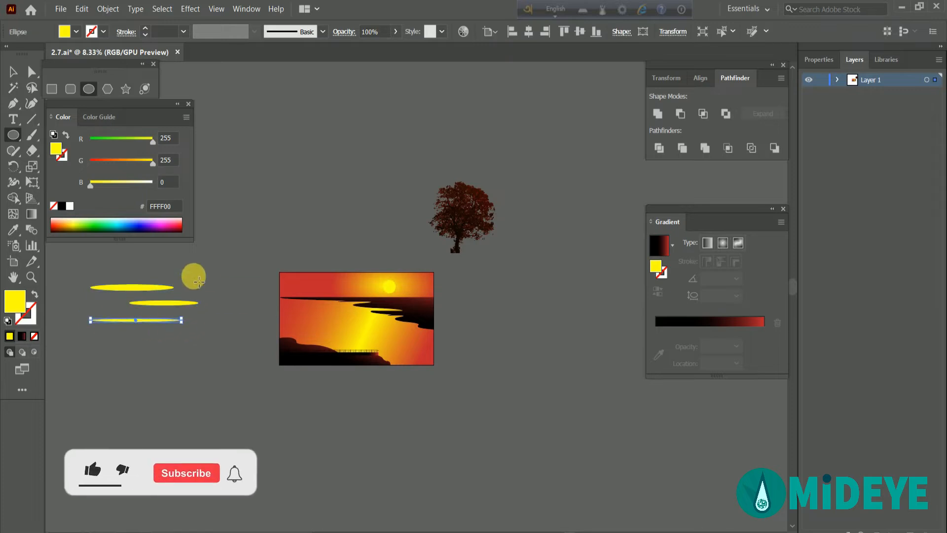
pyautogui.moveTo(178, 260); pyautogui.dragTo(260, 272)
pyautogui.moveTo(200, 286); pyautogui.dragTo(259, 294)
pyautogui.moveTo(196, 312); pyautogui.dragTo(259, 316)
# Select the six ellipses, move them over the water and shrink them into a small ripple cluster.
pyautogui.press('v')
pyautogui.moveTo(84, 254)
pyautogui.mouseDown()
pyautogui.moveTo(266, 265)
pyautogui.moveTo(192, 287)
pyautogui.mouseUp()
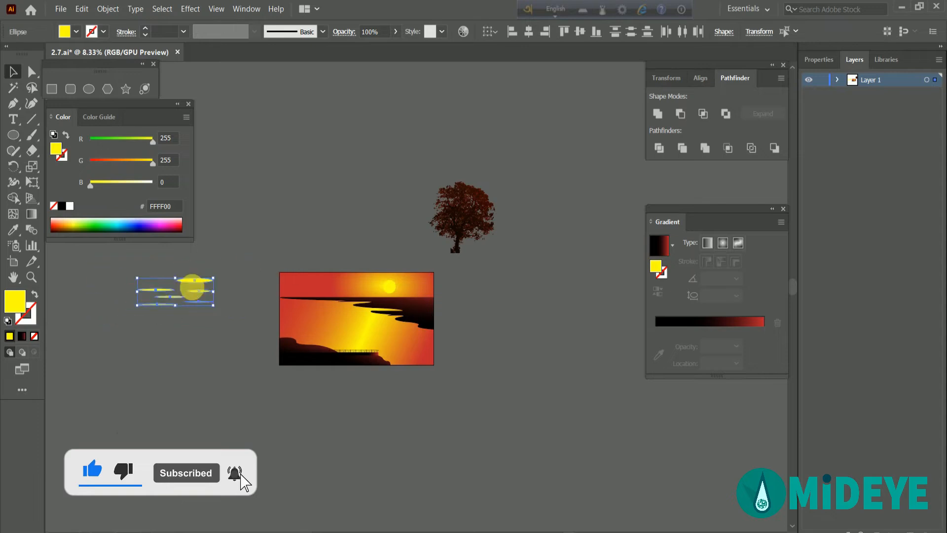
pyautogui.moveTo(315, 321); pyautogui.dragTo(316, 321)
pyautogui.hotkey('ctrl', '=')
pyautogui.hotkey('ctrl', '=')
pyautogui.hotkey('ctrl', '=')
pyautogui.click(391, 317)
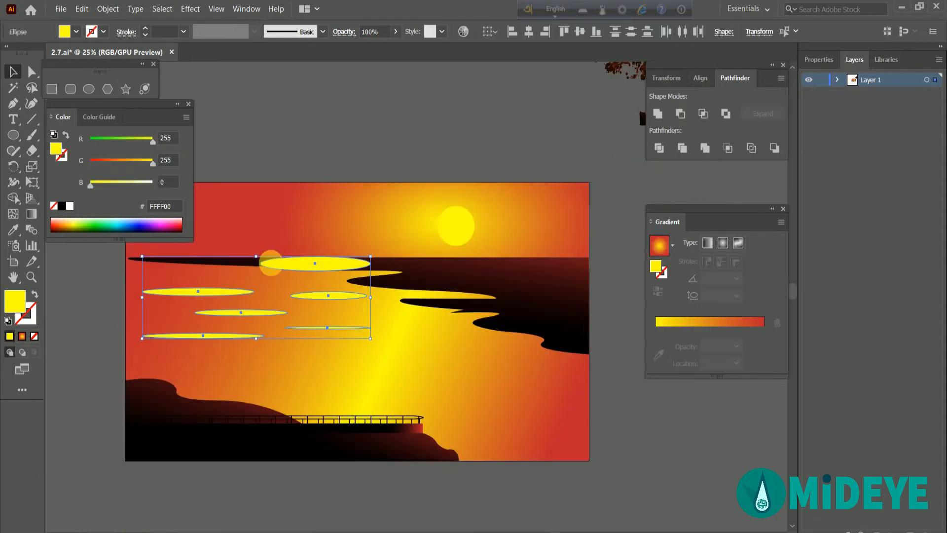
pyautogui.moveTo(271, 262); pyautogui.dragTo(273, 313)
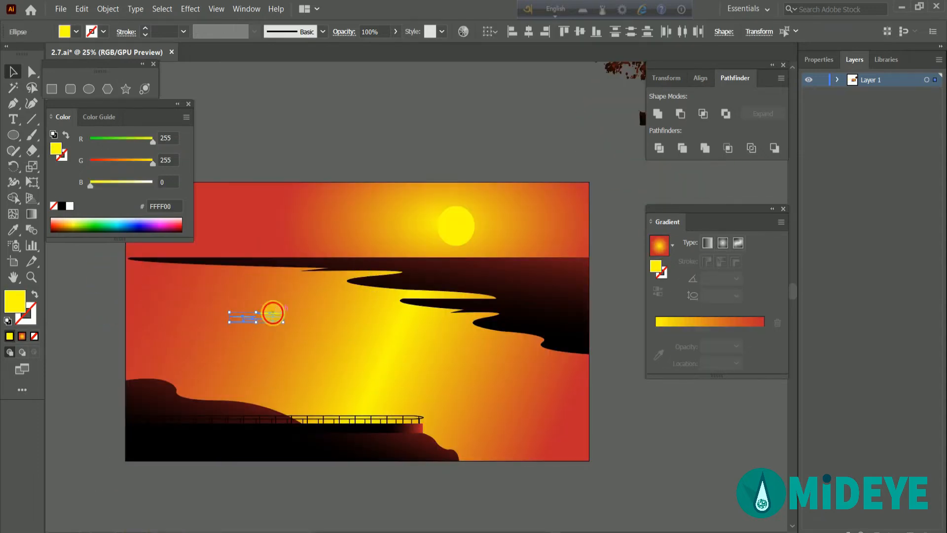
# Group the ripple cluster, reduce its opacity to 13% and move it towards the water's upper left.
pyautogui.moveTo(199, 278); pyautogui.dragTo(163, 272)
pyautogui.hotkey('ctrl', 'z')
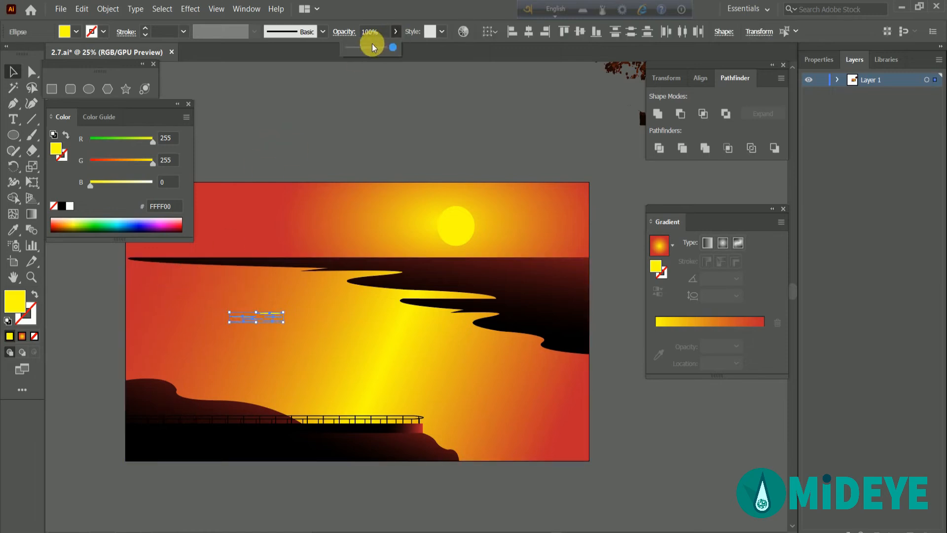
pyautogui.click(372, 47)
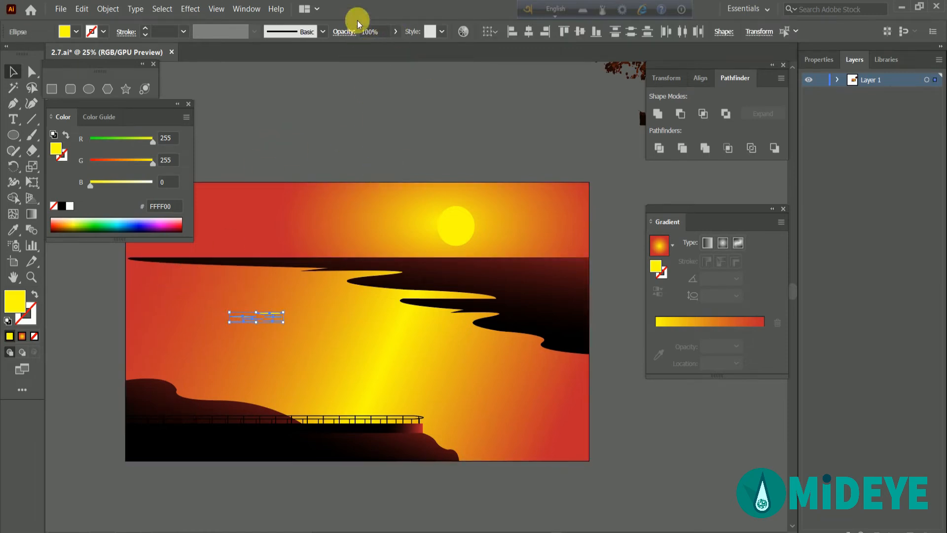
pyautogui.moveTo(273, 312); pyautogui.dragTo(236, 279)
# Duplicate the faint ripple group repeatedly over the left side of the water and the area below the dark clouds on the right.
pyautogui.moveTo(304, 291); pyautogui.dragTo(179, 319)
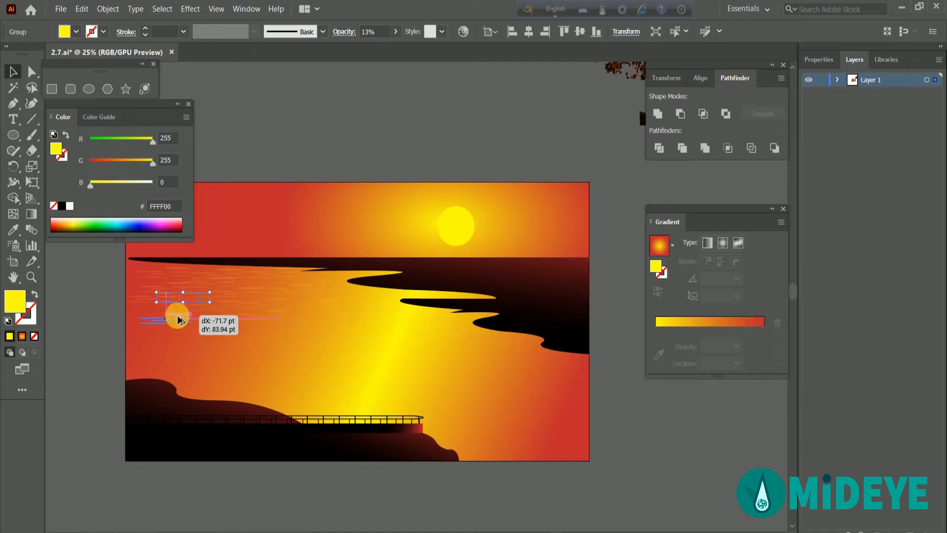
pyautogui.moveTo(248, 332); pyautogui.dragTo(457, 353)
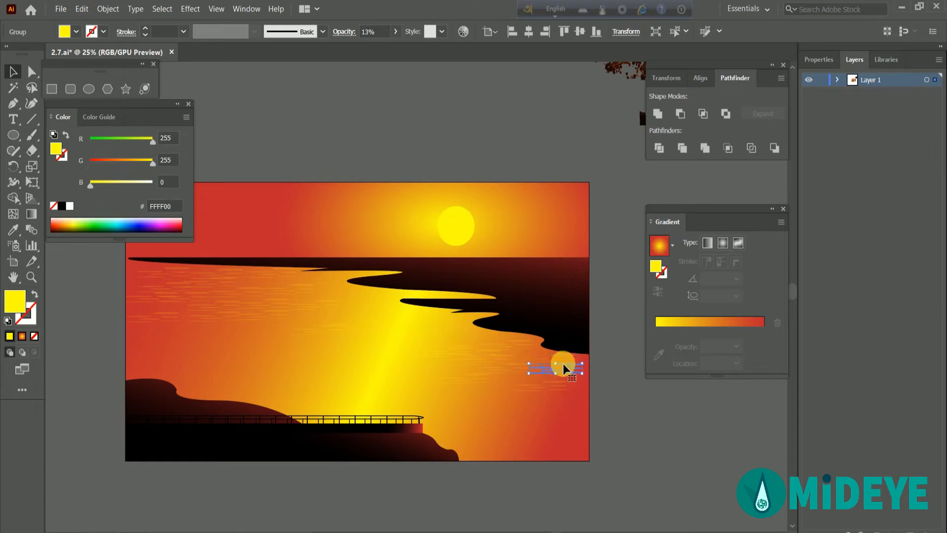
pyautogui.moveTo(557, 377); pyautogui.dragTo(500, 354)
pyautogui.moveTo(260, 331); pyautogui.dragTo(209, 318)
pyautogui.click(171, 284)
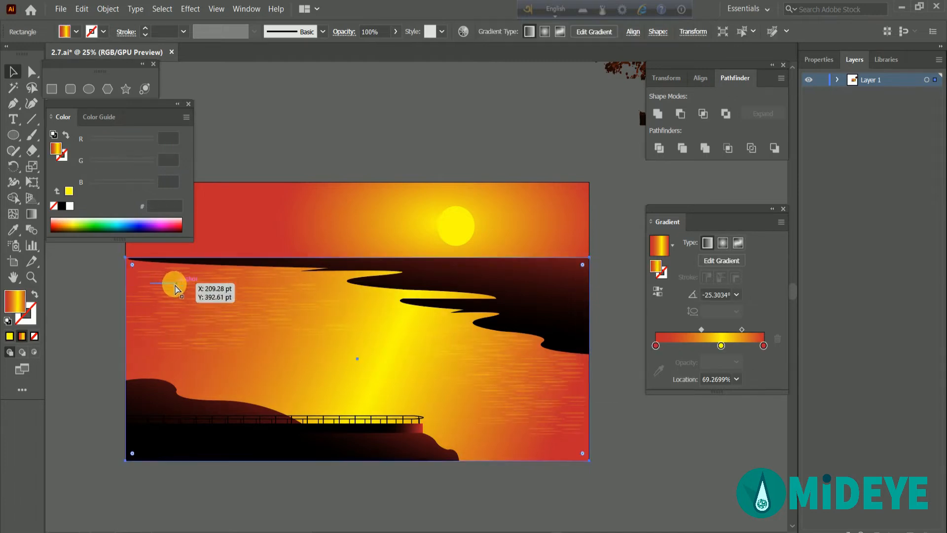
pyautogui.click(110, 393)
pyautogui.scroll(-2, 111, 389)
pyautogui.moveTo(133, 340); pyautogui.dragTo(209, 362)
pyautogui.moveTo(178, 298); pyautogui.dragTo(444, 464)
pyautogui.scroll(3, 340, 414)
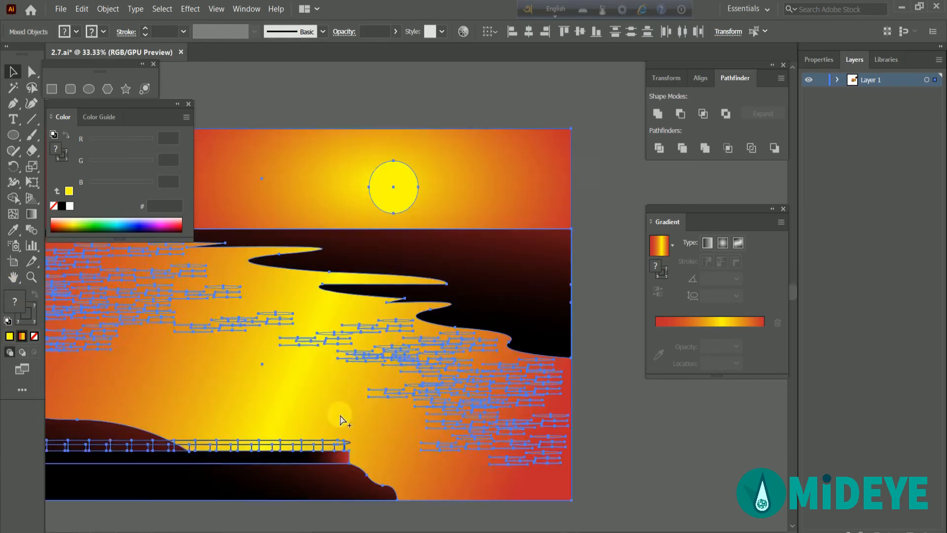
pyautogui.keyDown('shift'); pyautogui.click(210, 458); pyautogui.keyUp('shift')
pyautogui.click(690, 496)
pyautogui.scroll(-1, 658, 484)
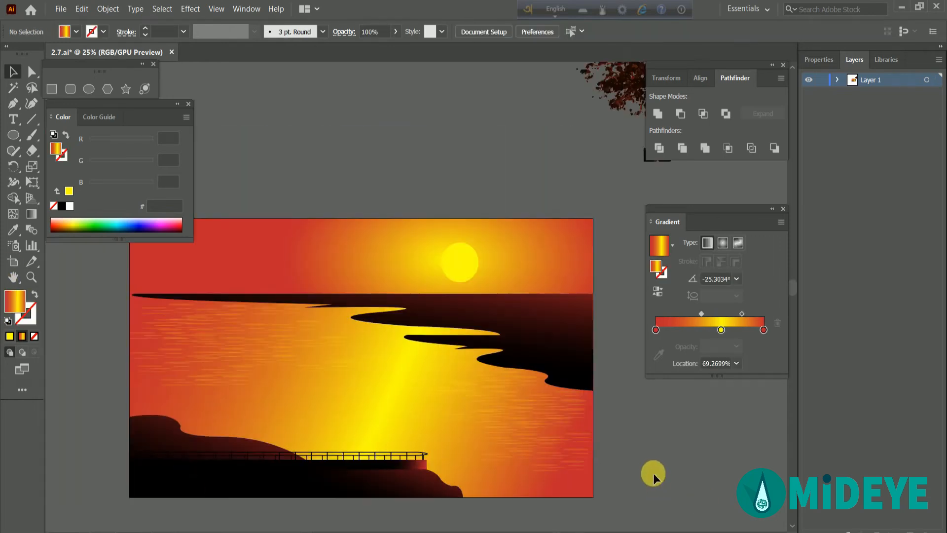
pyautogui.click(359, 456)
pyautogui.scroll(2, 286, 458)
pyautogui.scroll(-1, 292, 457)
pyautogui.moveTo(65, 460); pyautogui.dragTo(192, 382)
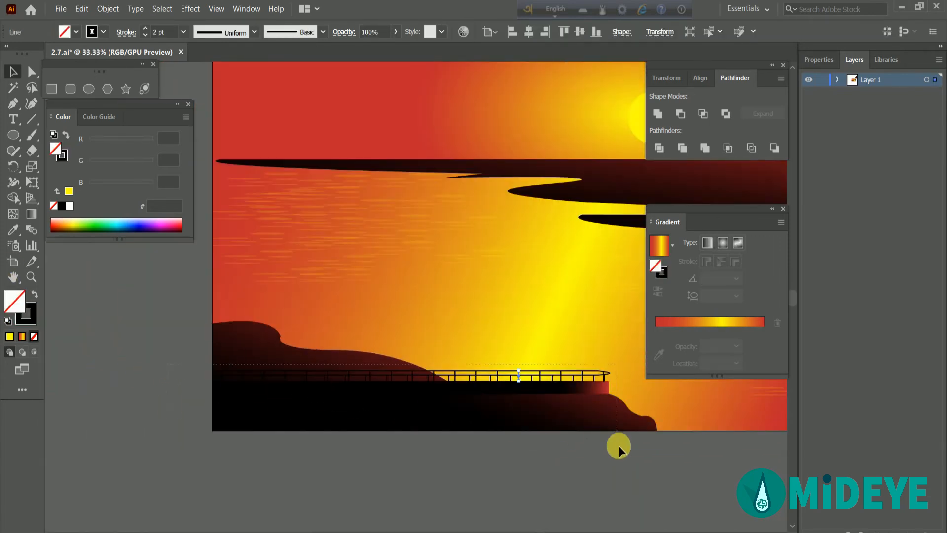
pyautogui.moveTo(618, 446); pyautogui.dragTo(42, 254)
pyautogui.click(265, 354)
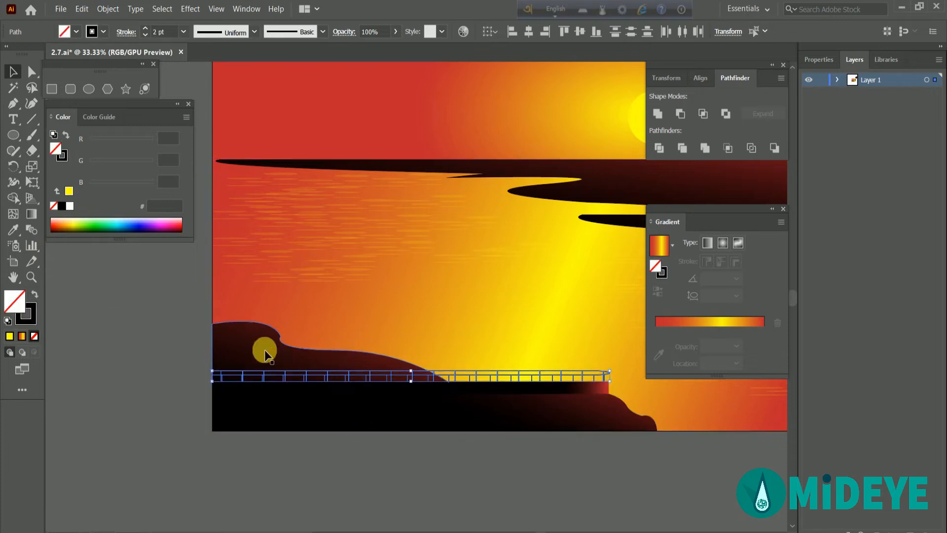
pyautogui.hotkey('ctrl', 'shift', 'a')
pyautogui.scroll(-2, 431, 439)
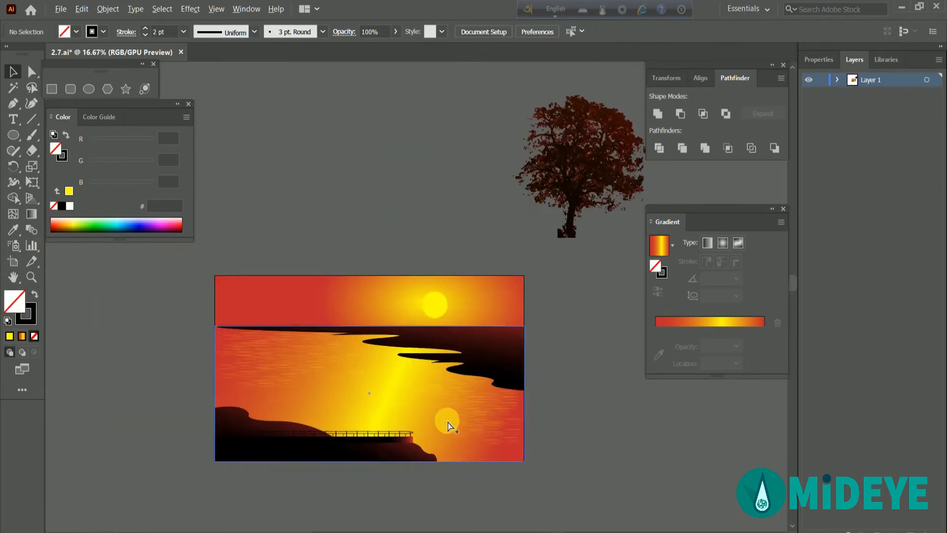
pyautogui.moveTo(603, 488); pyautogui.dragTo(316, 437)
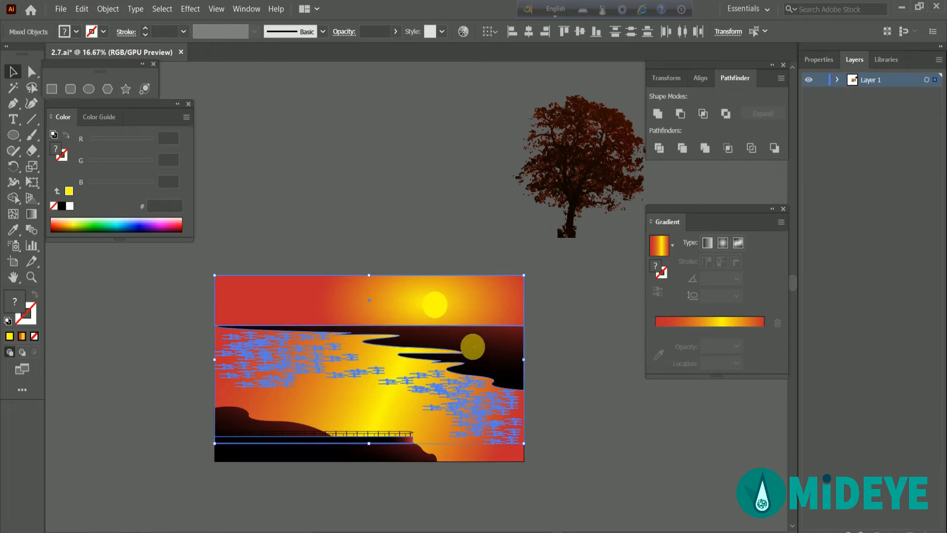
pyautogui.moveTo(137, 328); pyautogui.dragTo(317, 437)
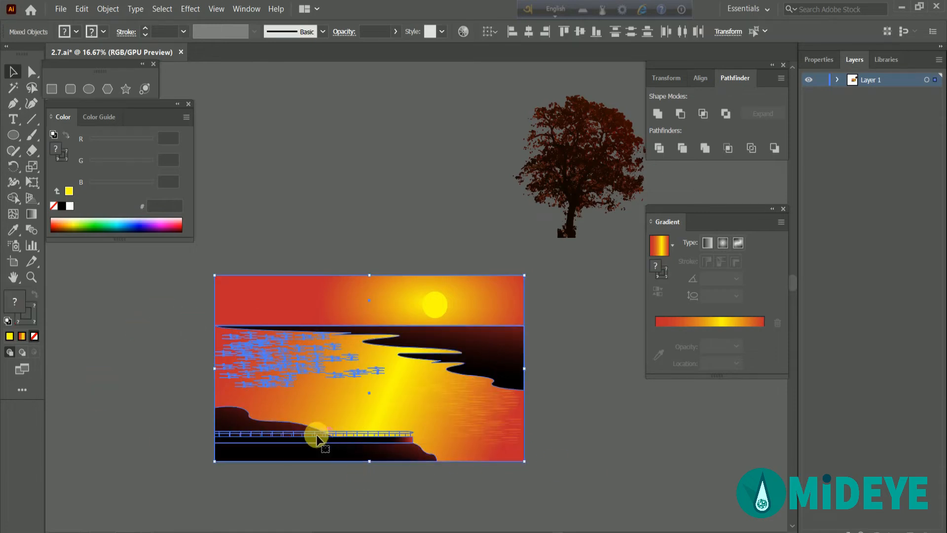
pyautogui.keyDown('shift'); pyautogui.click(274, 426); pyautogui.keyUp('shift')
pyautogui.keyDown('shift'); pyautogui.click(380, 372); pyautogui.keyUp('shift')
pyautogui.keyDown('shift'); pyautogui.click(458, 318); pyautogui.keyUp('shift')
pyautogui.keyDown('shift'); pyautogui.click(457, 341); pyautogui.keyUp('shift')
pyautogui.hotkey('ctrl', 'shift', 'a')
# Fill the middle and lower parts of the water with more copies of the yellow ripple group.
pyautogui.scroll(2, 439, 439)
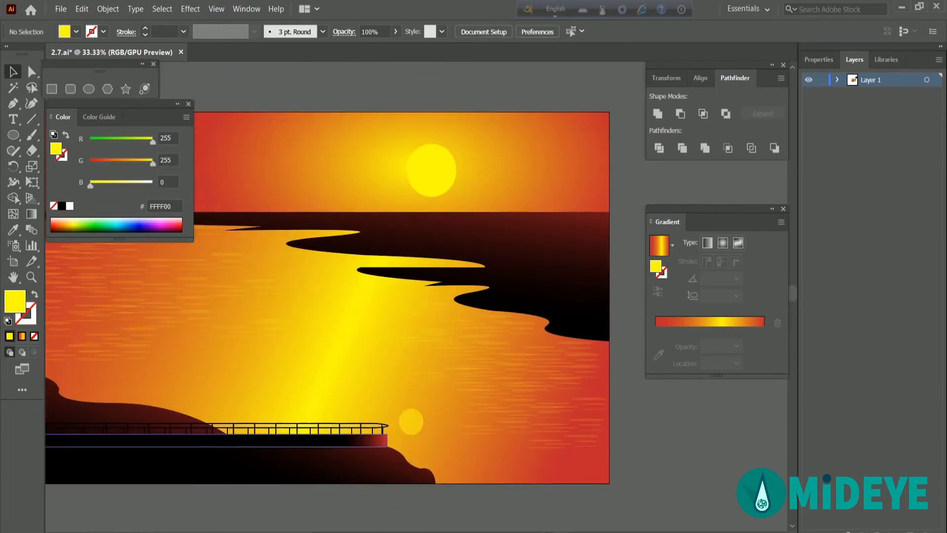
pyautogui.click(148, 332)
pyautogui.moveTo(213, 336); pyautogui.dragTo(298, 306)
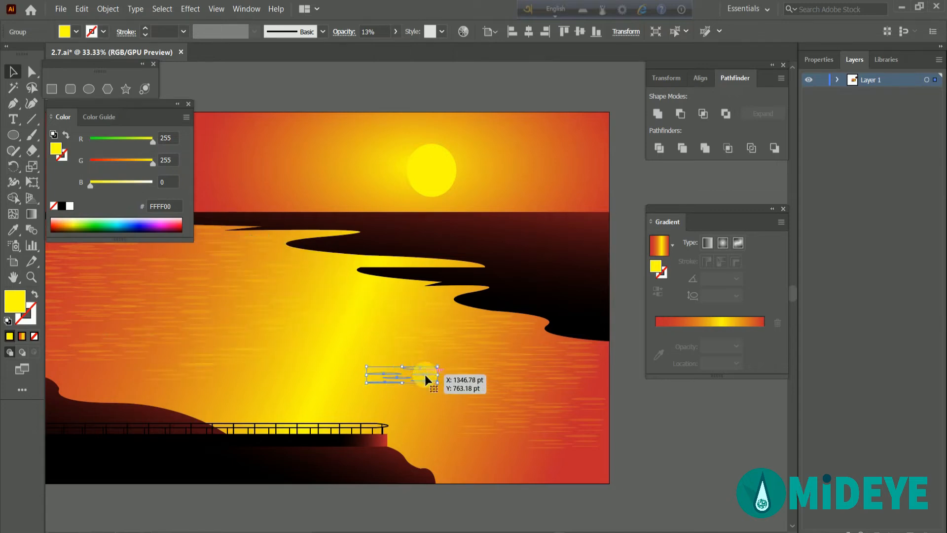
pyautogui.moveTo(450, 413); pyautogui.dragTo(200, 395)
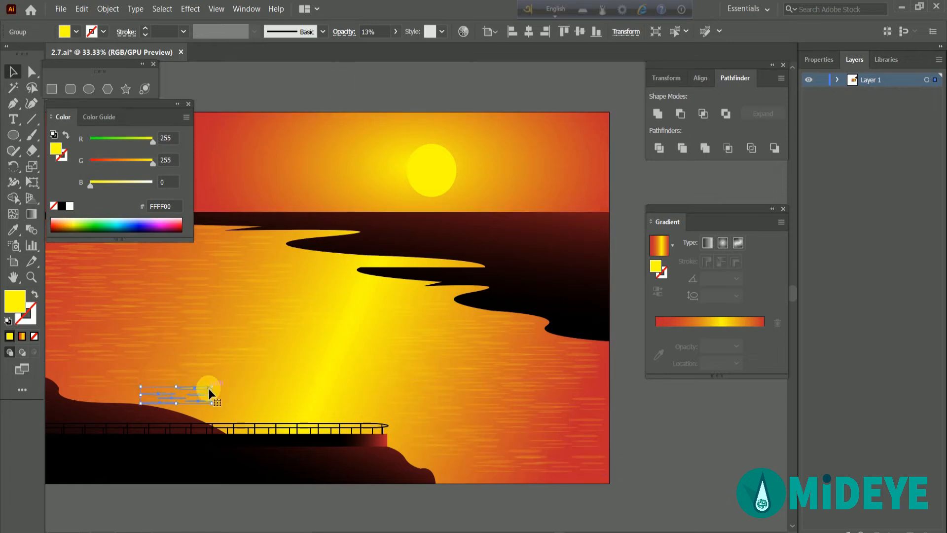
# Fill one ripple group with red ED1C24 and place copies of it across the bright yellow streak on the water.
pyautogui.click(76, 32)
pyautogui.click(104, 54)
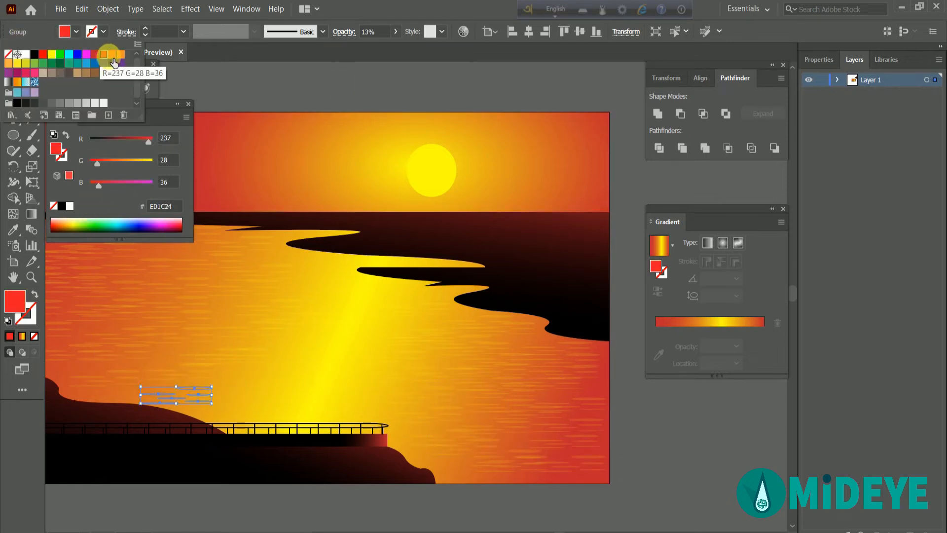
pyautogui.click(202, 387)
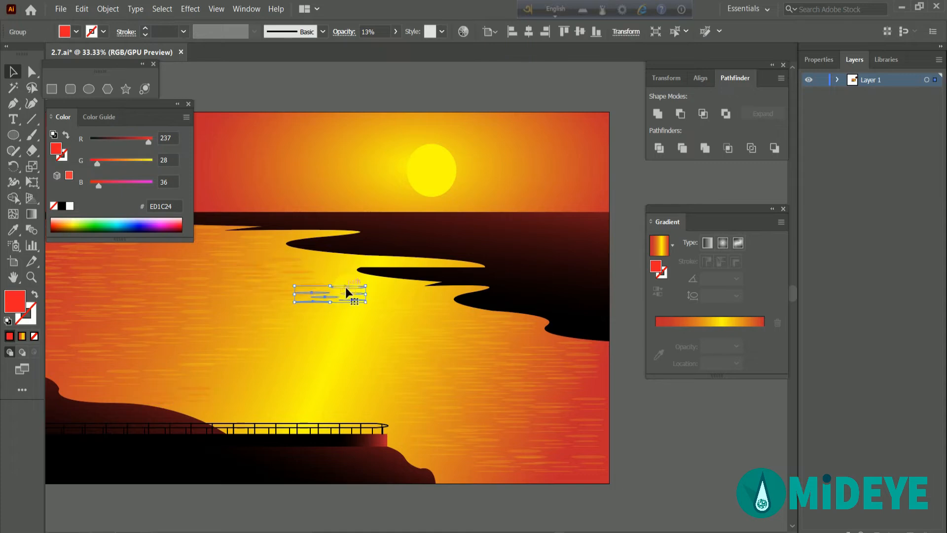
pyautogui.moveTo(330, 259); pyautogui.dragTo(330, 259)
pyautogui.moveTo(316, 260); pyautogui.dragTo(299, 324)
pyautogui.click(343, 365)
pyautogui.moveTo(298, 324); pyautogui.dragTo(384, 283)
# Raise the opacity of a yellow ripple group in the centre of the water and duplicate it along the bright streak.
pyautogui.click(316, 323)
pyautogui.click(374, 313)
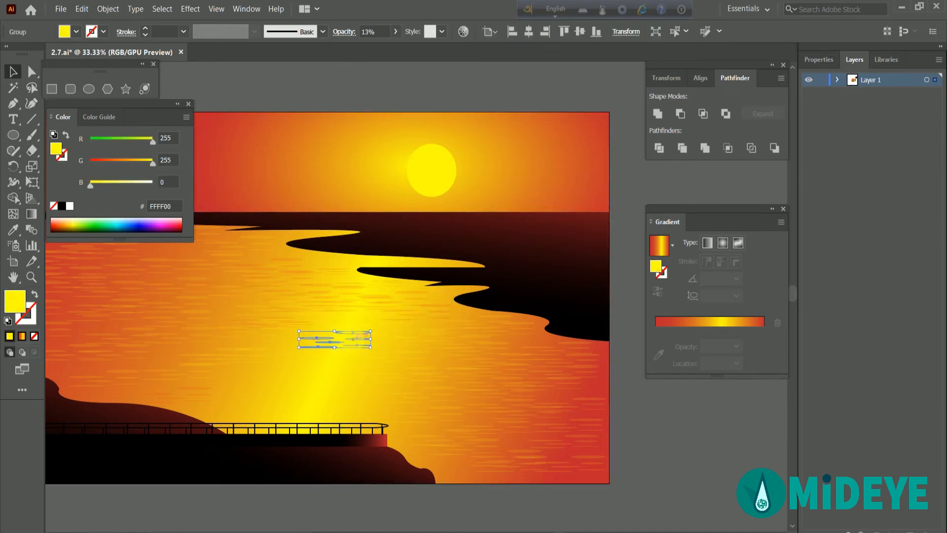
pyautogui.moveTo(367, 45); pyautogui.dragTo(379, 48)
pyautogui.click(351, 395)
pyautogui.doubleClick(350, 394)
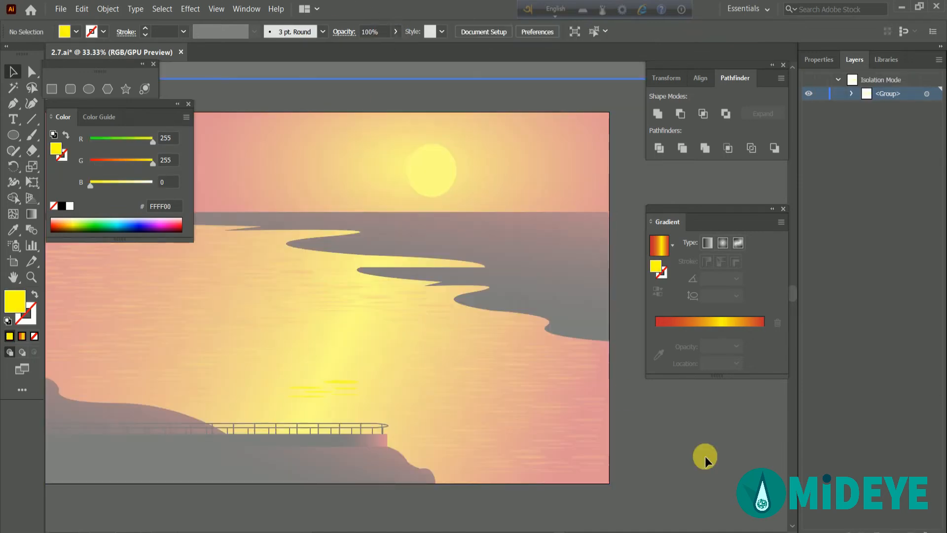
pyautogui.doubleClick(705, 457)
pyautogui.moveTo(351, 388); pyautogui.dragTo(372, 408)
pyautogui.moveTo(372, 408); pyautogui.dragTo(344, 334)
pyautogui.click(581, 143)
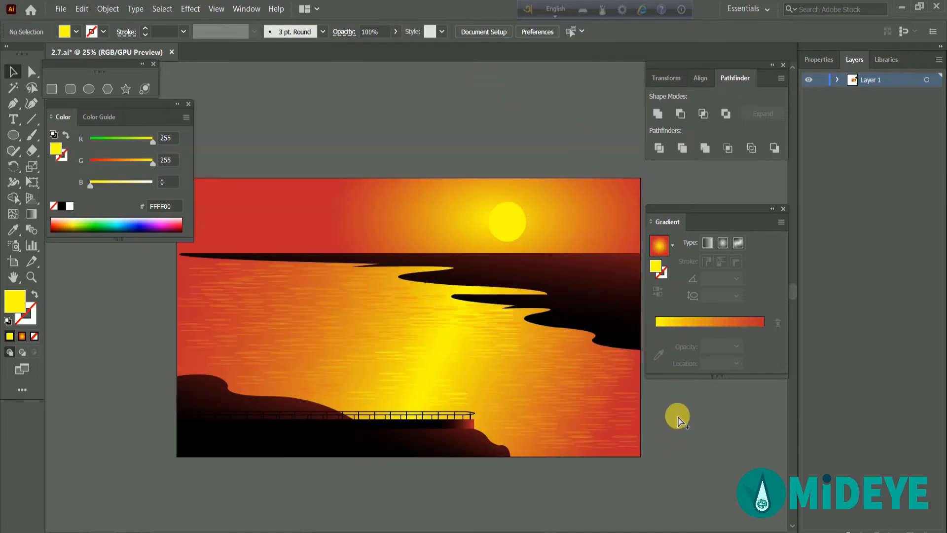
# Ungroup the tree beside the artboard into its separate pieces.
pyautogui.scroll(-1, 678, 417)
pyautogui.moveTo(725, 433); pyautogui.dragTo(599, 461)
pyautogui.scroll(1, 533, 389)
pyautogui.scroll(-2, 534, 389)
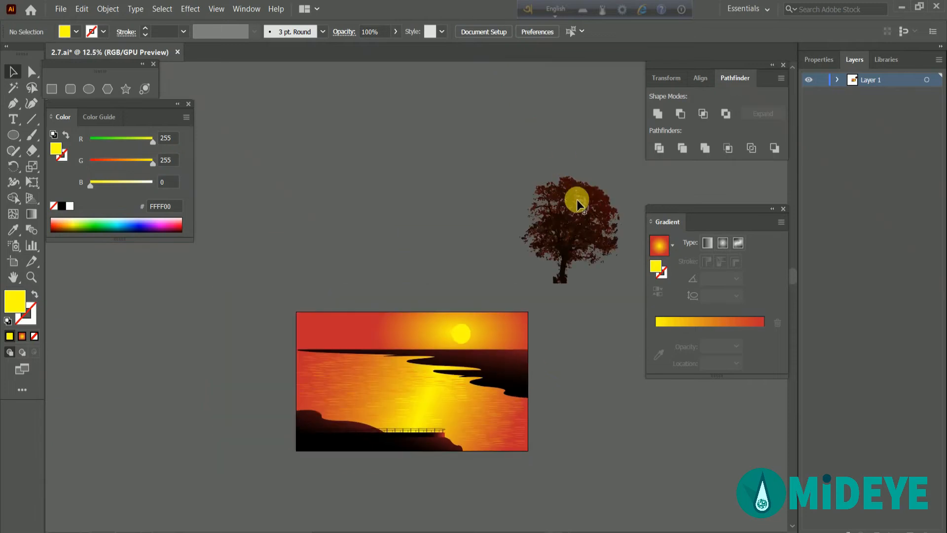
pyautogui.click(576, 199)
pyautogui.rightClick(576, 199)
pyautogui.click(608, 295)
pyautogui.click(493, 225)
pyautogui.scroll(3, 494, 225)
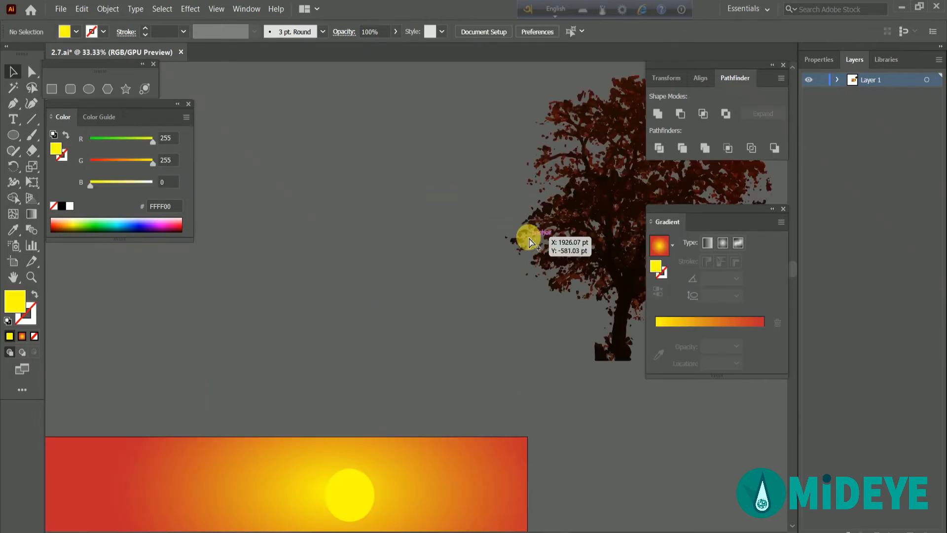
pyautogui.scroll(-2, 529, 294)
pyautogui.moveTo(584, 368); pyautogui.dragTo(511, 357)
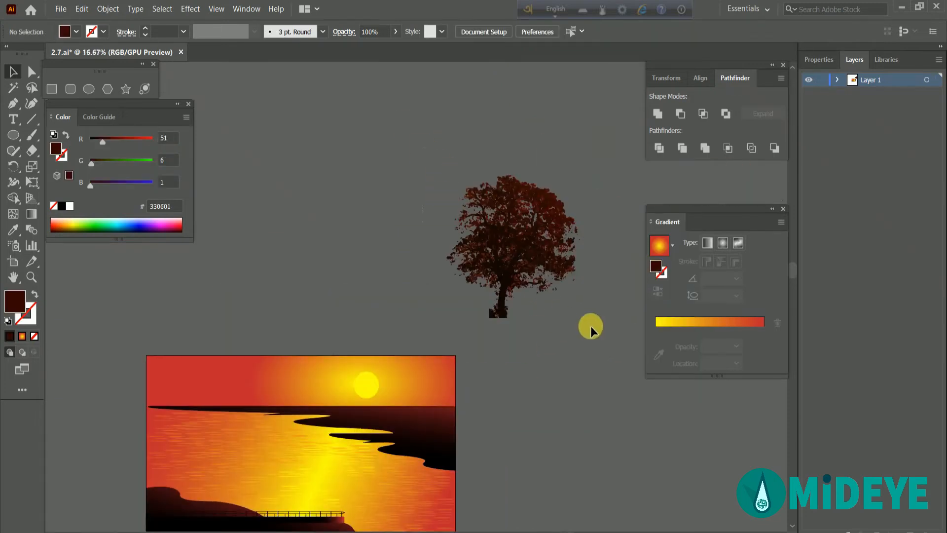
# Select all the tree's pieces, group them and move the tree onto the sunset scene.
pyautogui.moveTo(591, 327); pyautogui.dragTo(447, 172)
pyautogui.rightClick(521, 242)
pyautogui.click(563, 316)
pyautogui.moveTo(499, 262); pyautogui.dragTo(306, 402)
pyautogui.moveTo(404, 377); pyautogui.dragTo(495, 266)
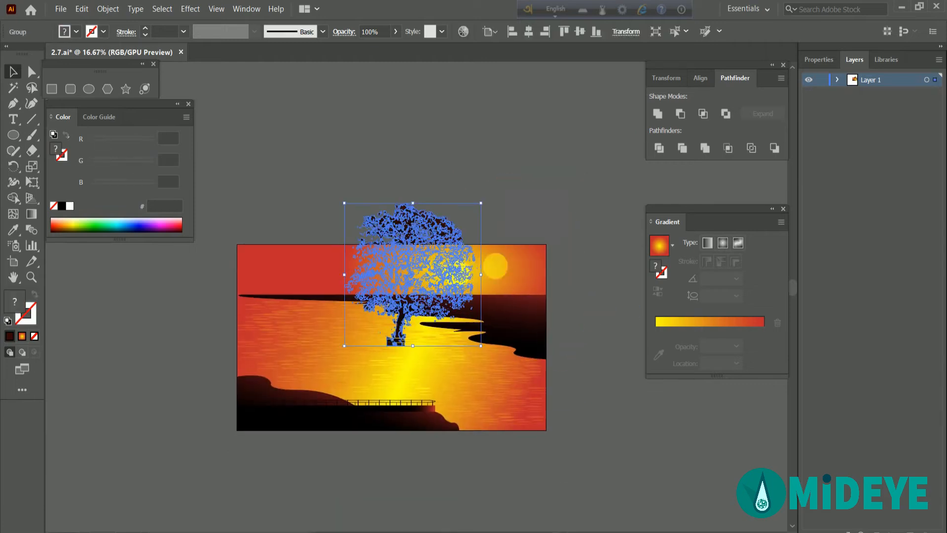
# Bring the tree group to the front and position it on the dark hill at the scene's left.
pyautogui.rightClick(425, 235)
pyautogui.moveTo(475, 374)
pyautogui.click(557, 373)
pyautogui.moveTo(422, 247)
pyautogui.mouseDown()
pyautogui.moveTo(332, 296)
pyautogui.moveTo(321, 313)
pyautogui.mouseUp()
# Open the Artistic Watercolor brush library and choose a watercolor brush.
pyautogui.click(322, 31)
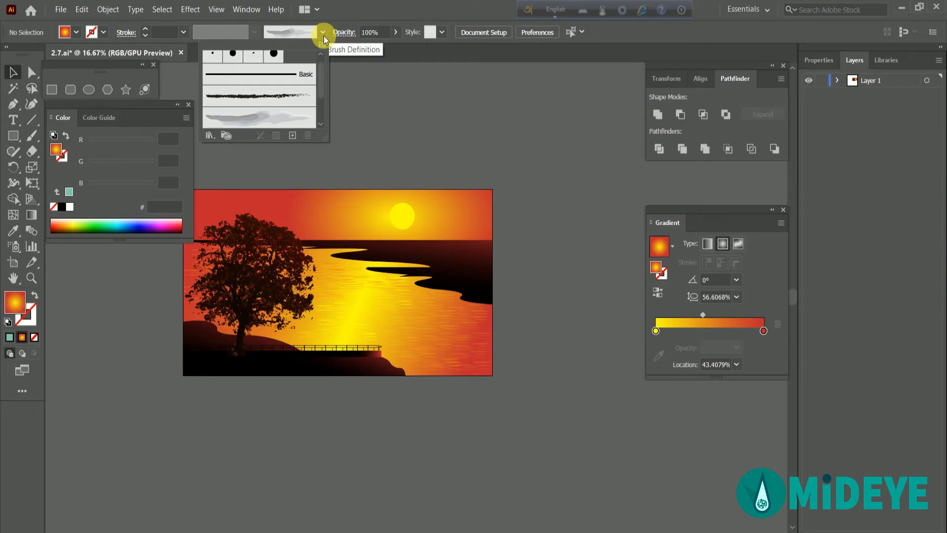
pyautogui.click(322, 44)
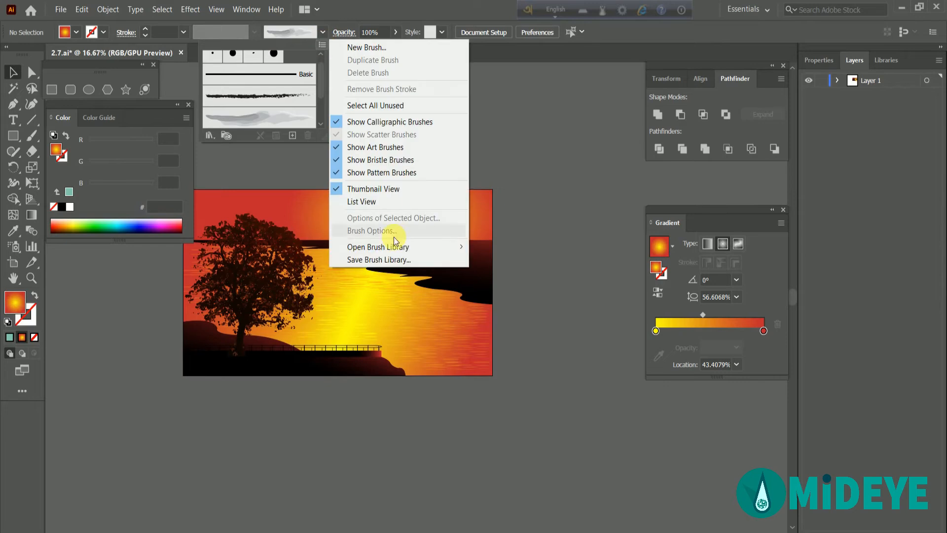
pyautogui.moveTo(394, 247)
pyautogui.moveTo(508, 262)
pyautogui.click(621, 323)
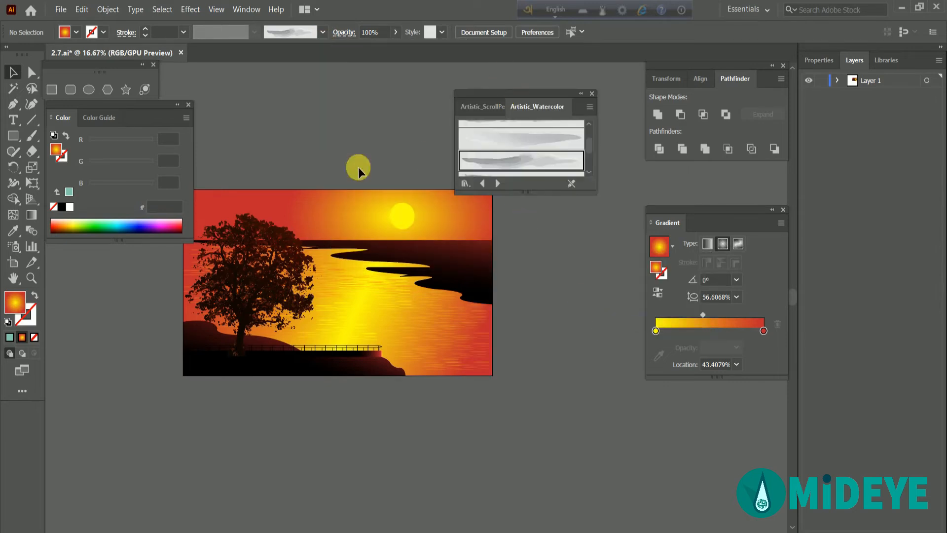
# Paint a wavy watercolor cloud stroke across the sky left of the sun and set its weight to 2 pt.
pyautogui.click(32, 136)
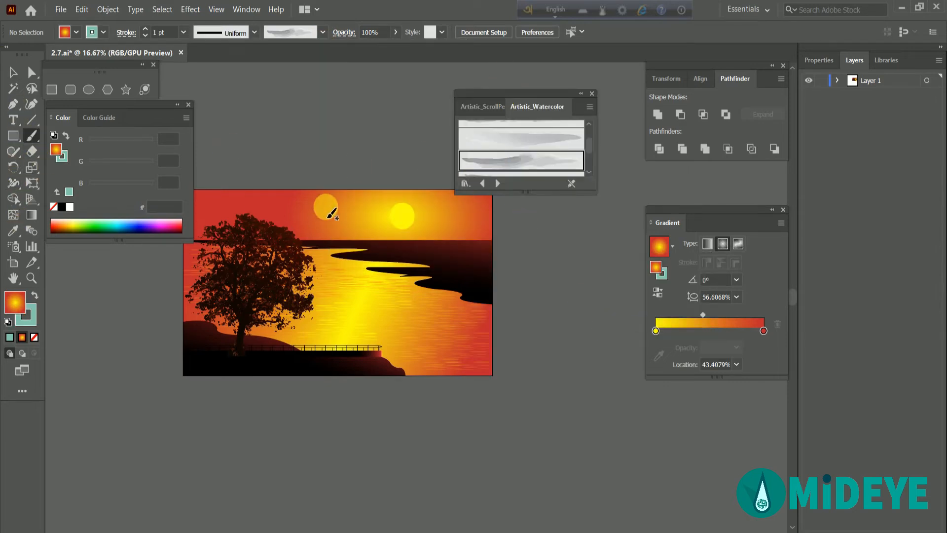
pyautogui.scroll(1, 301, 207)
pyautogui.moveTo(384, 220); pyautogui.dragTo(382, 219)
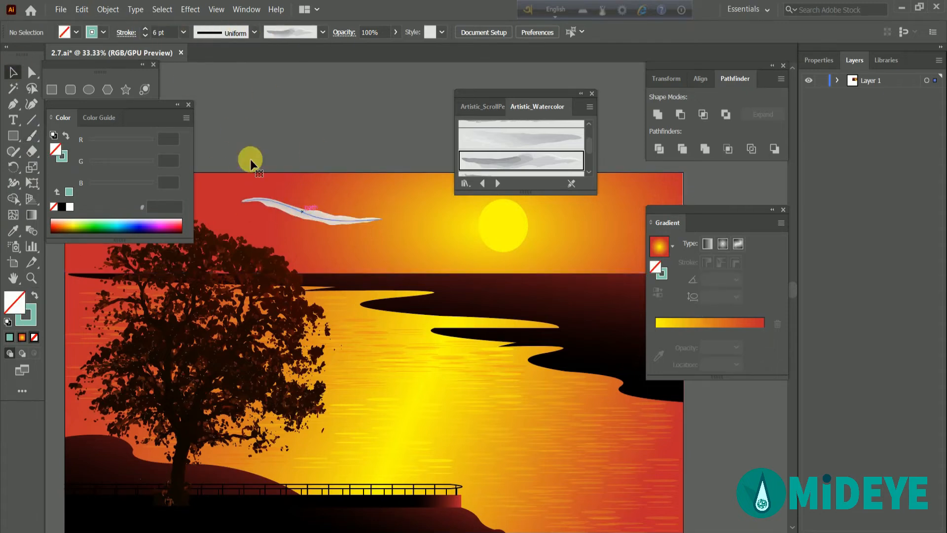
pyautogui.click(147, 28)
pyautogui.scroll(-2, 292, 115)
pyautogui.moveTo(533, 294); pyautogui.dragTo(505, 396)
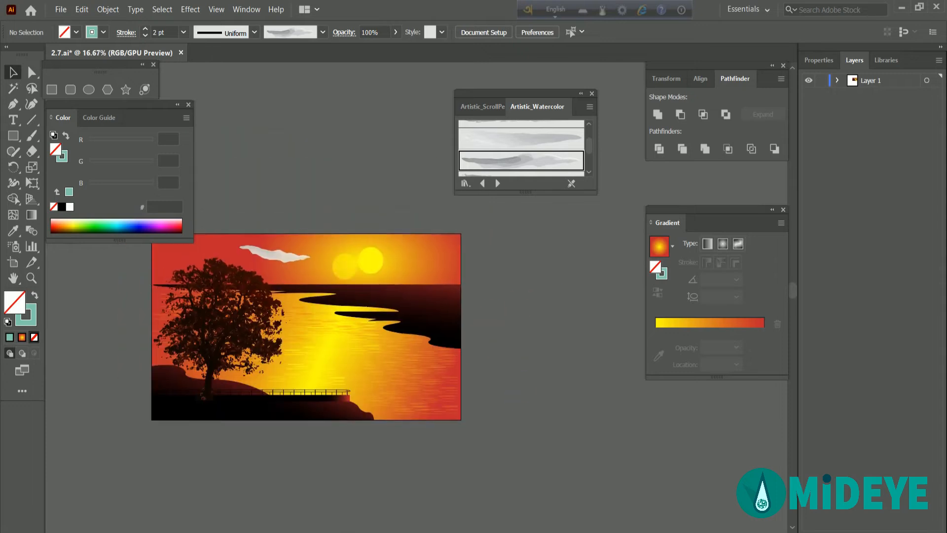
# Expand the appearance of the cloud stroke above the artboard and ungroup it fully into separate pieces.
pyautogui.click(284, 253)
pyautogui.scroll(3, 276, 227)
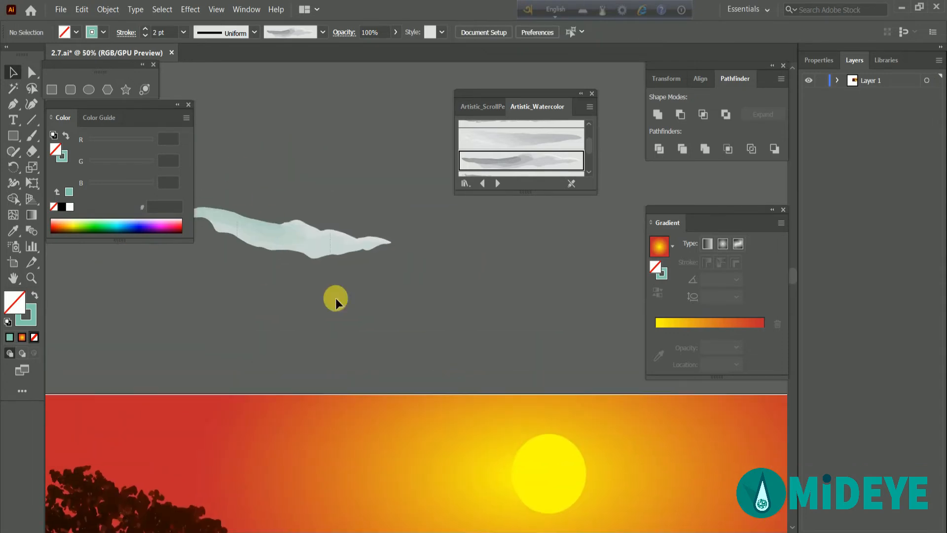
pyautogui.click(108, 9)
pyautogui.click(143, 157)
pyautogui.rightClick(248, 238)
pyautogui.click(268, 333)
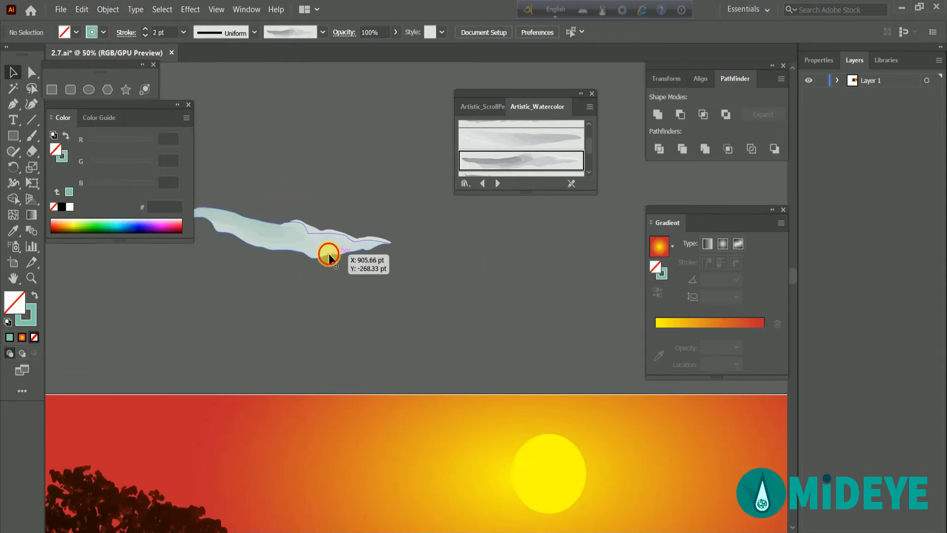
pyautogui.rightClick(328, 254)
pyautogui.click(366, 350)
pyautogui.rightClick(321, 250)
pyautogui.click(354, 345)
pyautogui.click(328, 291)
# Recolor the cloud's large lower piece yellow and its thin upper-right edge pink (F870FB).
pyautogui.click(300, 232)
pyautogui.scroll(2, 332, 268)
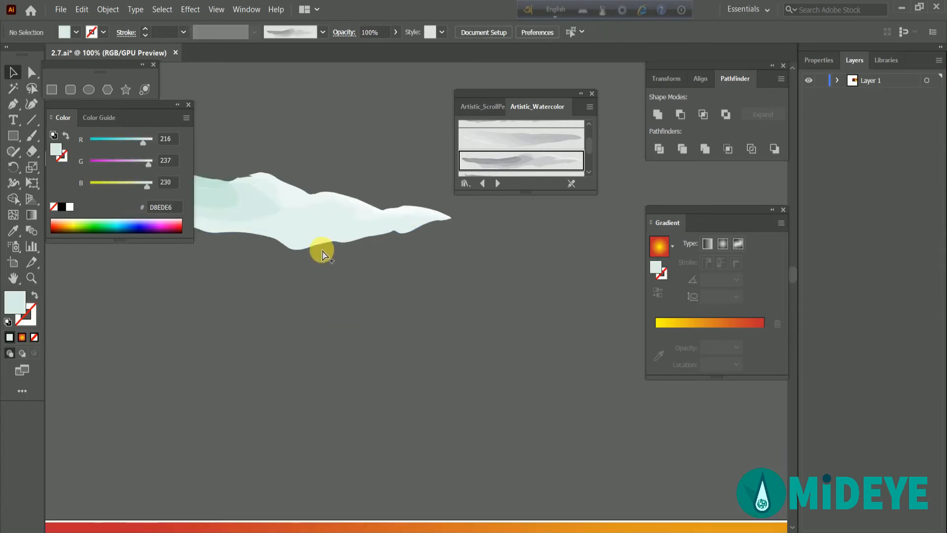
pyautogui.click(318, 236)
pyautogui.moveTo(295, 198); pyautogui.dragTo(349, 269)
pyautogui.click(110, 185)
pyautogui.click(348, 205)
pyautogui.click(374, 267)
pyautogui.click(118, 164)
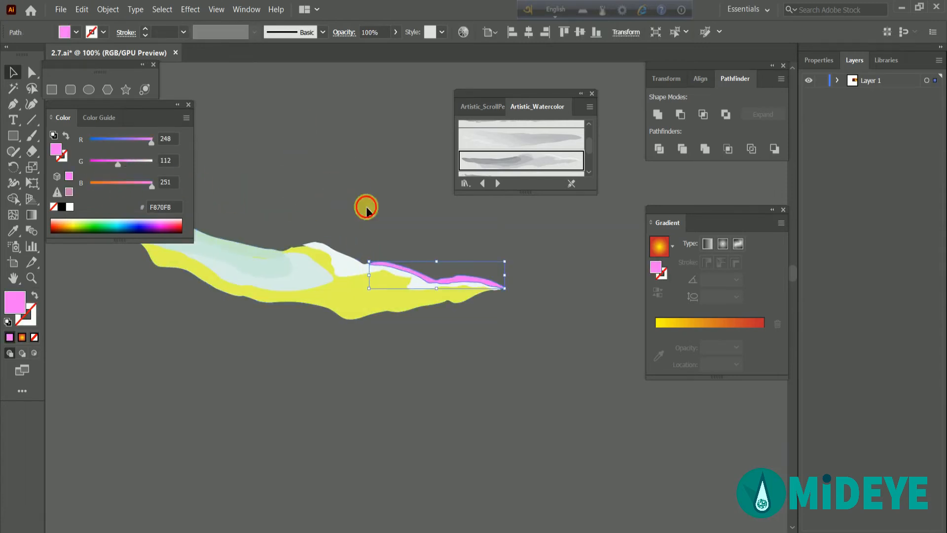
pyautogui.click(366, 208)
# Recolor the cloud's pale upper-right piece red-orange and the inner left piece cyan.
pyautogui.click(347, 265)
pyautogui.click(110, 186)
pyautogui.click(114, 163)
pyautogui.click(316, 208)
pyautogui.click(266, 268)
pyautogui.click(109, 140)
# Recolor the cloud's pale middle piece pink and its upper-left edge yellow-green.
pyautogui.click(296, 277)
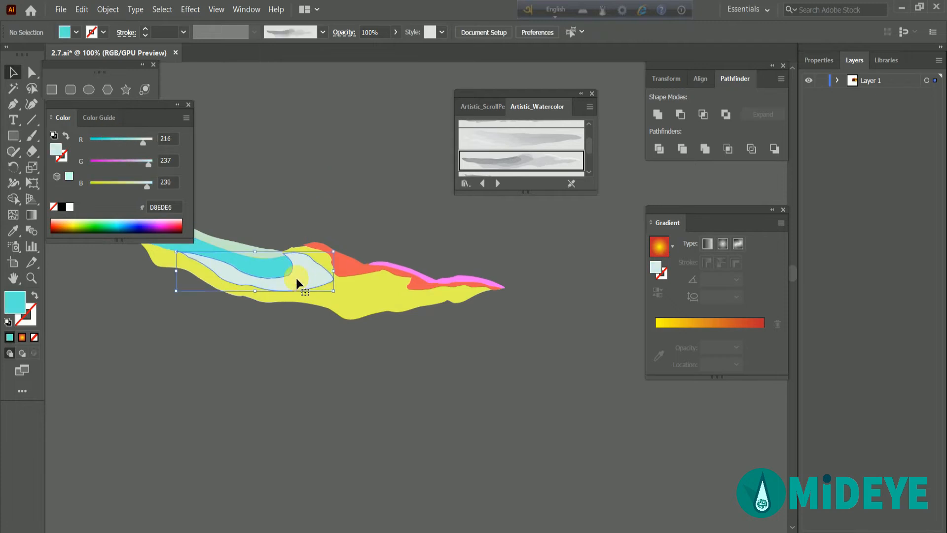
pyautogui.click(119, 163)
pyautogui.click(298, 206)
pyautogui.click(241, 248)
pyautogui.click(116, 184)
pyautogui.click(357, 213)
# Group all the cloud pieces and set the group's opacity to 14%.
pyautogui.scroll(-3, 354, 207)
pyautogui.moveTo(243, 187); pyautogui.dragTo(424, 261)
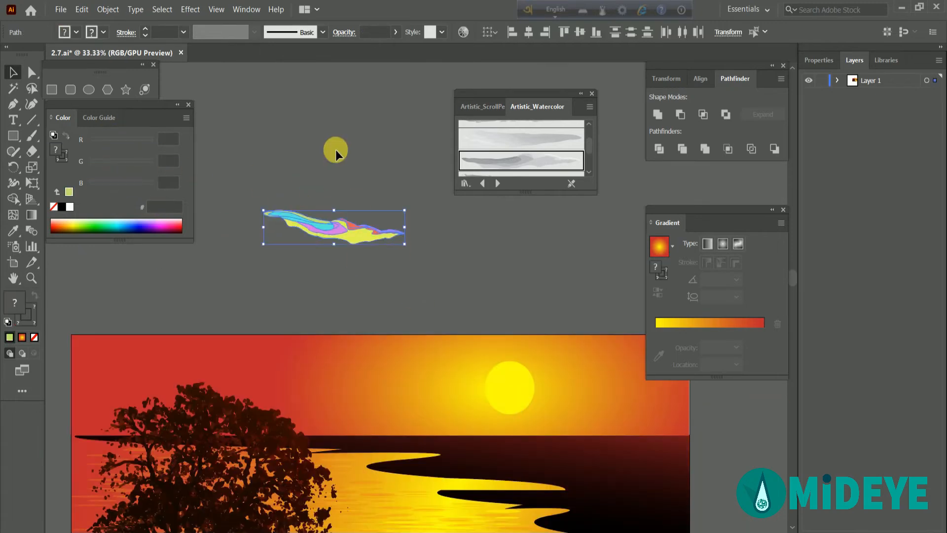
pyautogui.hotkey('ctrl', 'g')
pyautogui.click(396, 33)
pyautogui.moveTo(396, 49); pyautogui.dragTo(353, 50)
pyautogui.click(416, 203)
pyautogui.click(396, 33)
pyautogui.click(395, 123)
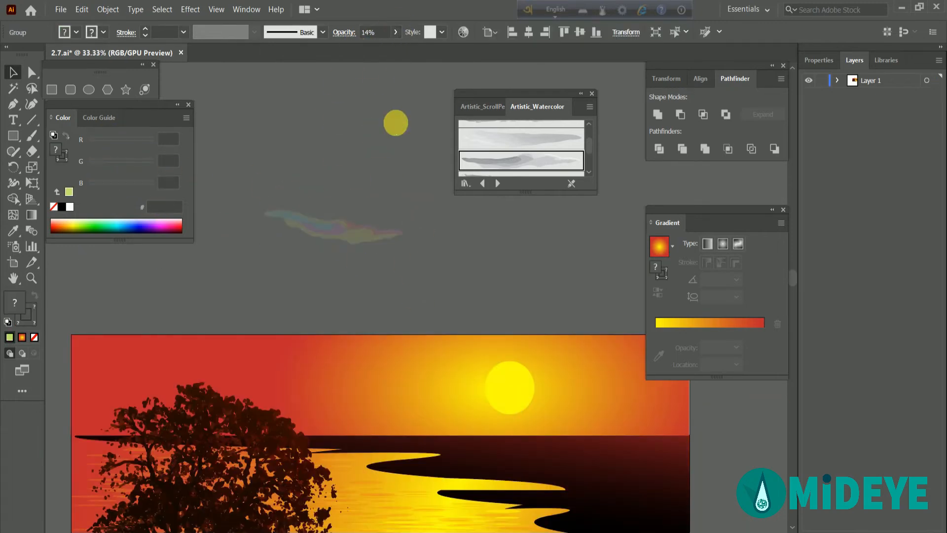
# Ungroup the faded cloud so its pieces can be recolored individually.
pyautogui.scroll(3, 328, 225)
pyautogui.click(317, 258)
pyautogui.click(363, 212)
pyautogui.scroll(-1, 246, 219)
pyautogui.click(240, 225)
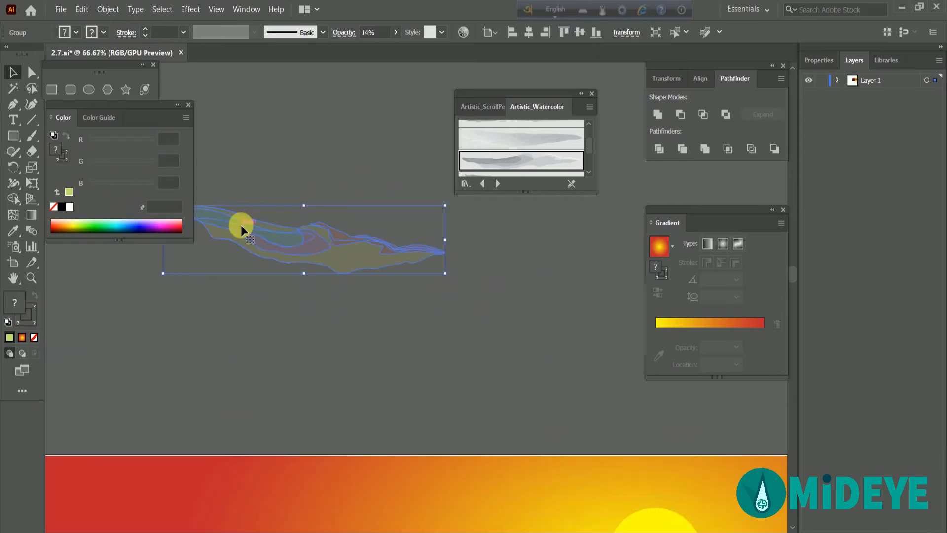
pyautogui.rightClick(295, 241)
pyautogui.click(339, 337)
pyautogui.click(352, 309)
# Recolor the cloud's middle piece pale lavender (D8D4E6) and its upper-right edge light blue (7AC0FB).
pyautogui.click(314, 245)
pyautogui.moveTo(120, 163); pyautogui.dragTo(143, 161)
pyautogui.click(448, 160)
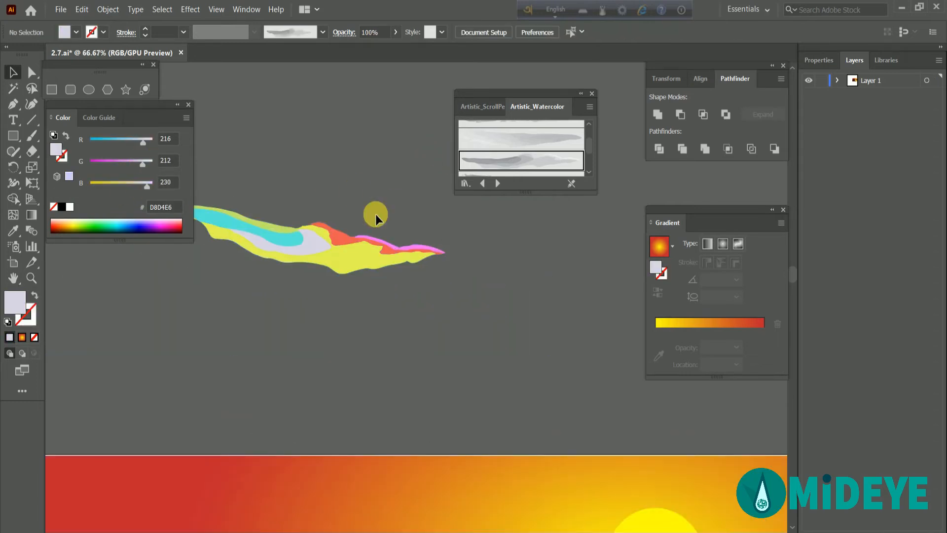
pyautogui.click(423, 247)
pyautogui.click(138, 162)
pyautogui.click(120, 139)
pyautogui.click(345, 143)
# Select all the cloud pieces, group them and lower the group's opacity.
pyautogui.scroll(-2, 347, 142)
pyautogui.scroll(-1, 347, 143)
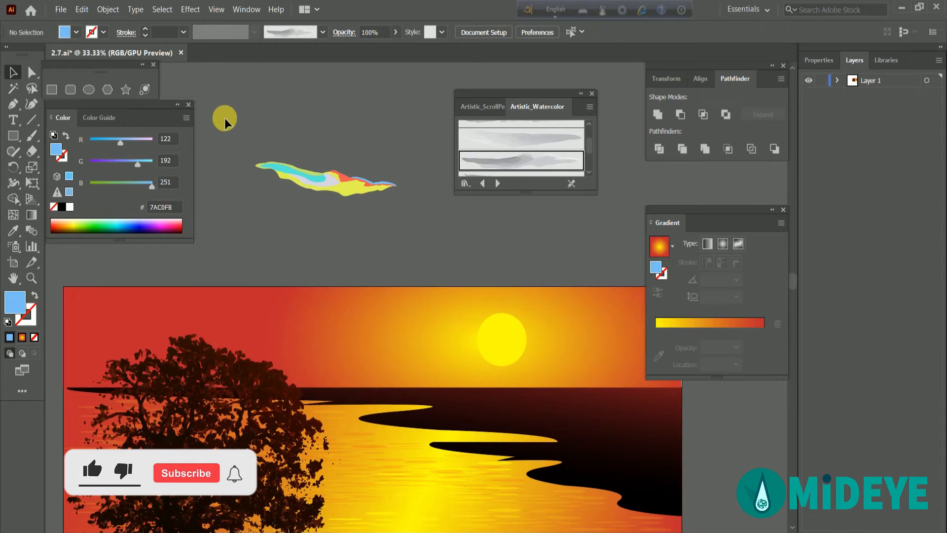
pyautogui.moveTo(239, 136); pyautogui.dragTo(418, 244)
pyautogui.hotkey('ctrl', 'g')
pyautogui.click(396, 33)
pyautogui.moveTo(396, 49); pyautogui.dragTo(364, 48)
# Move the cloud group from above the artboard into the sky beside the sun.
pyautogui.moveTo(360, 189); pyautogui.dragTo(392, 337)
pyautogui.click(469, 259)
pyautogui.scroll(-1, 469, 258)
pyautogui.scroll(-1, 554, 289)
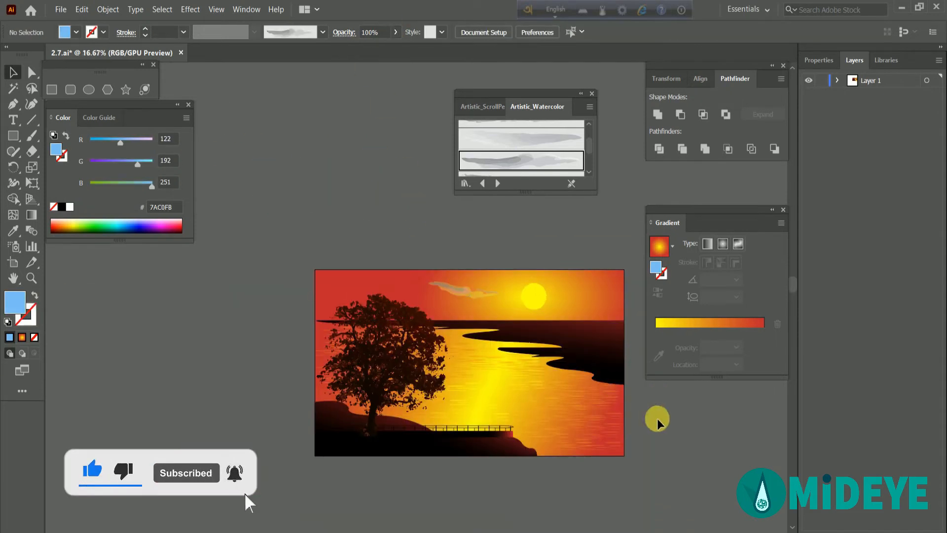
# Flatten the cloud and reposition it in the upper sky left of the sun.
pyautogui.moveTo(656, 418); pyautogui.dragTo(552, 439)
pyautogui.moveTo(370, 313); pyautogui.dragTo(338, 223)
pyautogui.press('Delete')
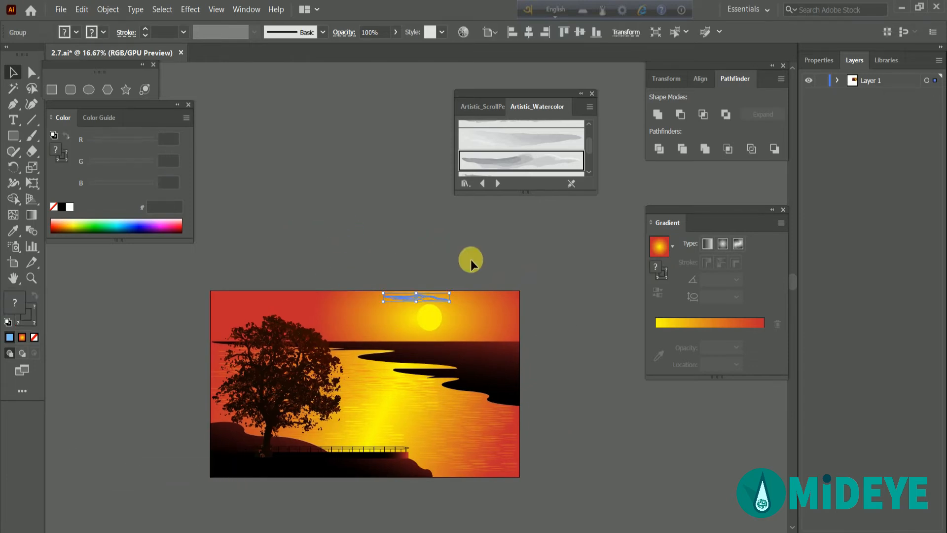
pyautogui.scroll(3, 419, 305)
pyautogui.moveTo(408, 284); pyautogui.dragTo(218, 306)
pyautogui.click(306, 237)
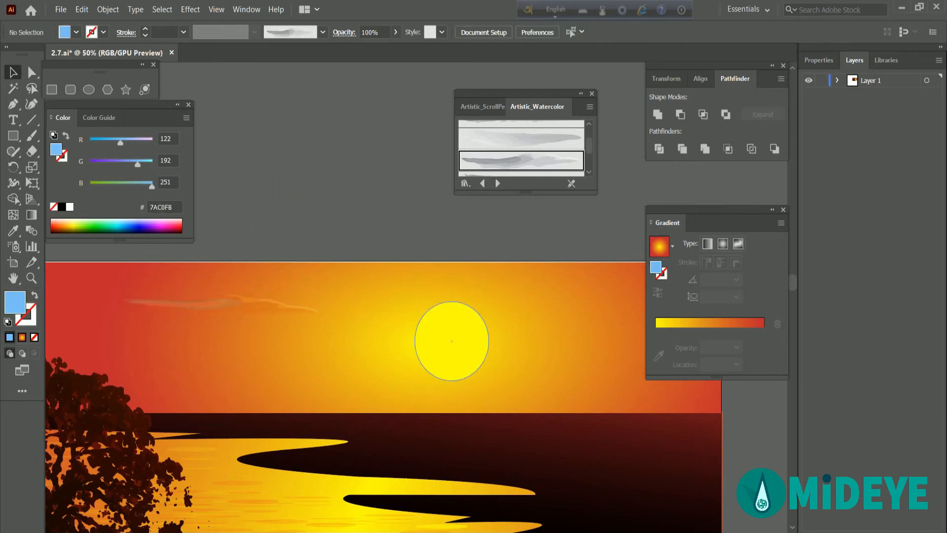
# Duplicate the cloud to the right of the sun and make the copy taller.
pyautogui.scroll(-1, 514, 373)
pyautogui.moveTo(719, 437); pyautogui.dragTo(611, 400)
pyautogui.click(215, 296)
pyautogui.keyDown('alt'); pyautogui.moveTo(222, 292); pyautogui.dragTo(475, 310); pyautogui.keyUp('alt')
pyautogui.click(541, 258)
pyautogui.click(489, 330)
pyautogui.click(576, 275)
pyautogui.click(463, 329)
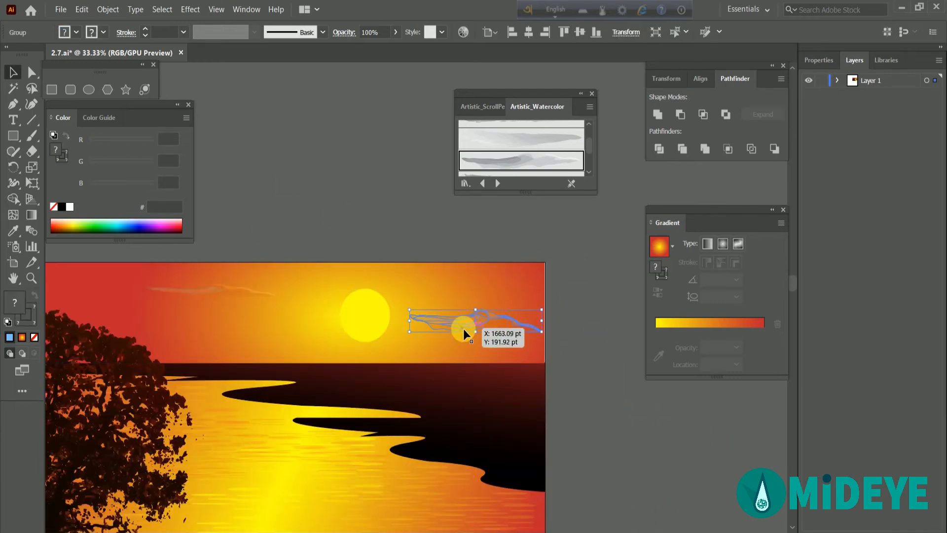
# Duplicate the cloud left of the sun and place the copy lower, just above the tree's right side.
pyautogui.scroll(-2, 463, 329)
pyautogui.click(574, 315)
pyautogui.scroll(2, 337, 300)
pyautogui.moveTo(336, 301); pyautogui.dragTo(311, 338)
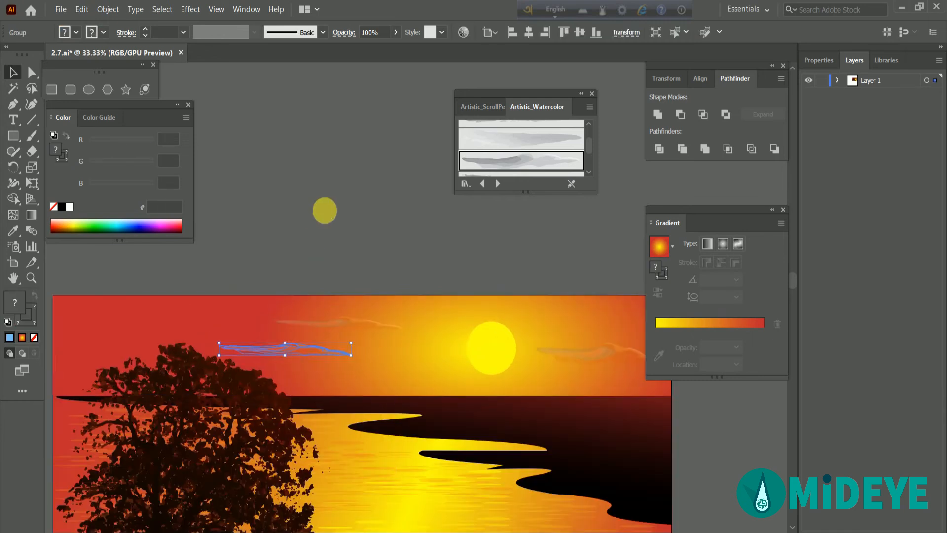
pyautogui.click(323, 209)
pyautogui.scroll(-2, 324, 210)
pyautogui.scroll(1, 347, 218)
pyautogui.scroll(1, 498, 311)
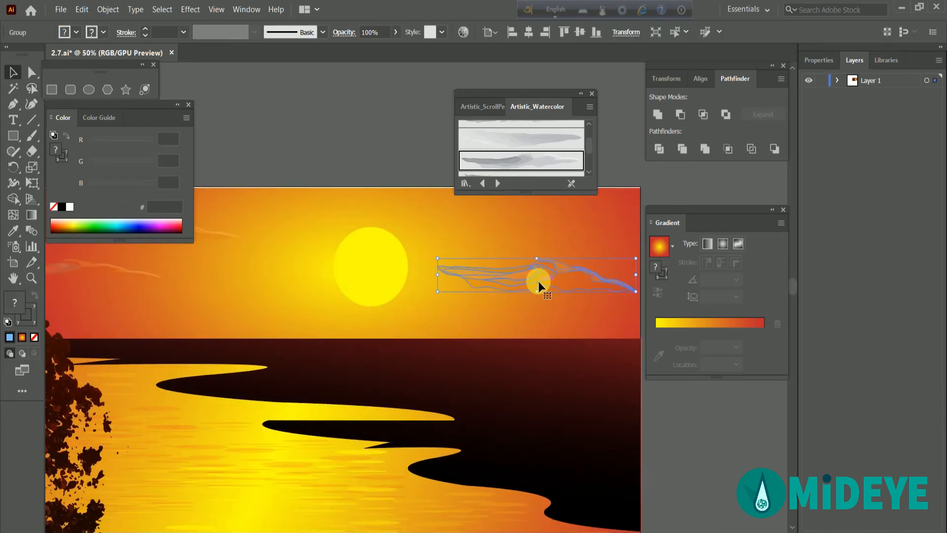
pyautogui.click(353, 304)
pyautogui.scroll(-3, 359, 144)
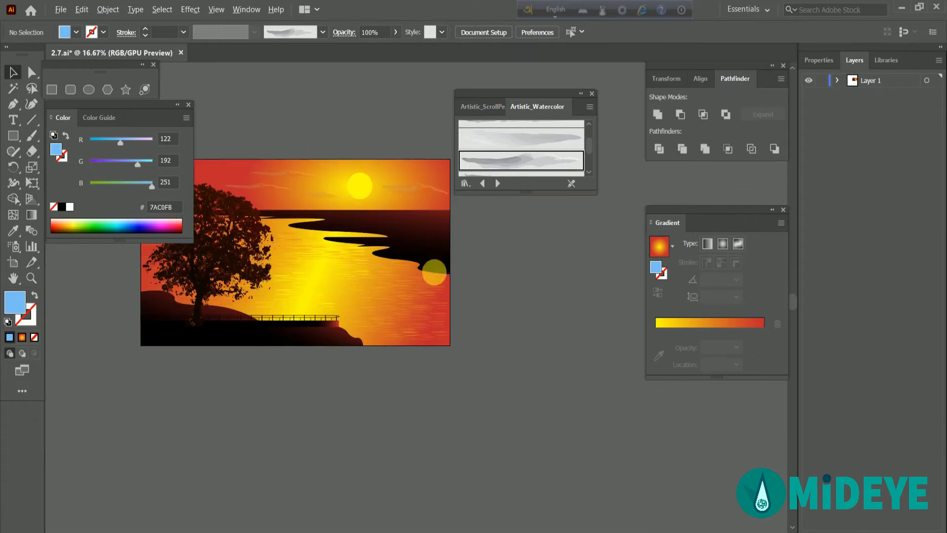
# Add a smaller cloud copy and place it in the upper-left sky above the tree.
pyautogui.scroll(-1, 443, 270)
pyautogui.moveTo(477, 255); pyautogui.dragTo(493, 347)
pyautogui.click(345, 274)
pyautogui.moveTo(331, 205); pyautogui.dragTo(380, 230)
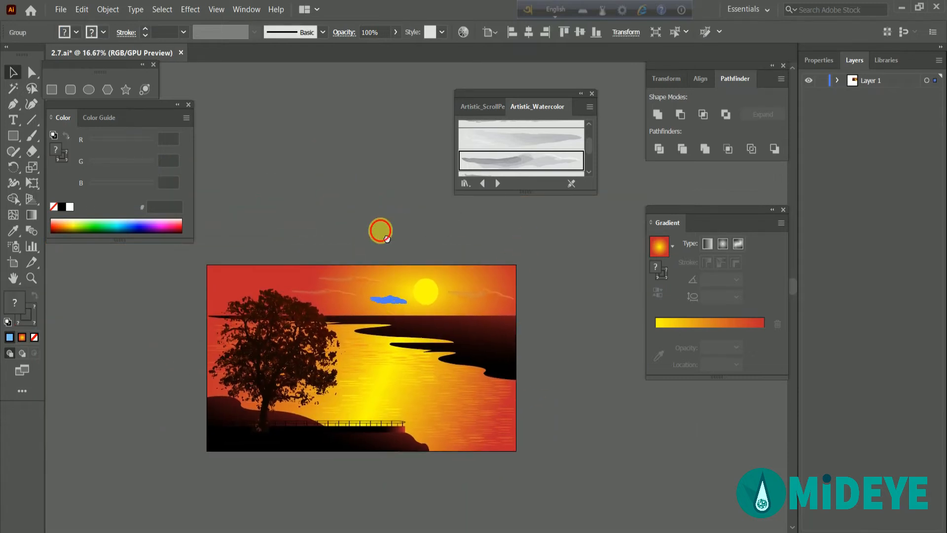
pyautogui.moveTo(390, 300)
pyautogui.mouseDown()
pyautogui.moveTo(326, 279)
pyautogui.moveTo(238, 276)
pyautogui.moveTo(257, 283)
pyautogui.mouseUp()
pyautogui.click(296, 199)
pyautogui.click(536, 369)
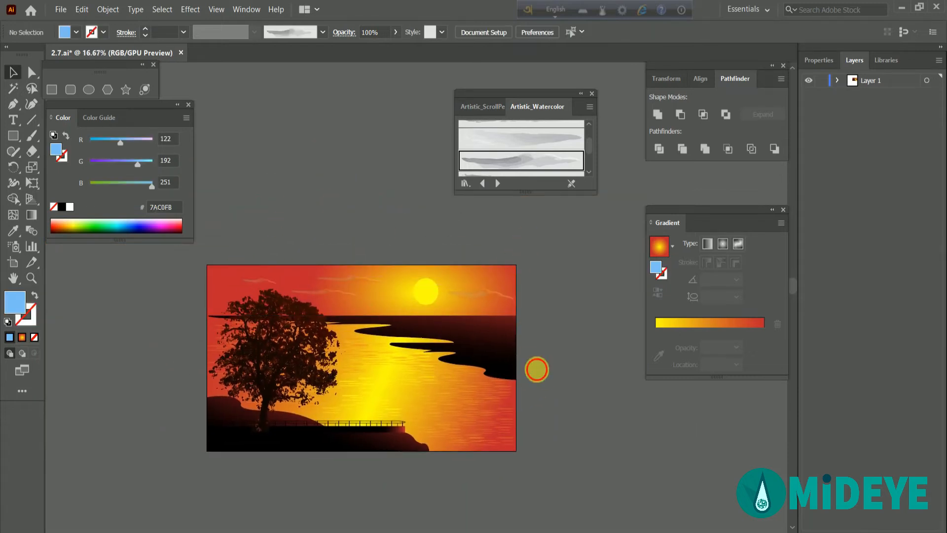
pyautogui.moveTo(536, 369); pyautogui.dragTo(467, 359)
# Switch the brush back to Basic and close the watercolor brush library.
pyautogui.click(323, 32)
pyautogui.click(304, 78)
pyautogui.click(592, 93)
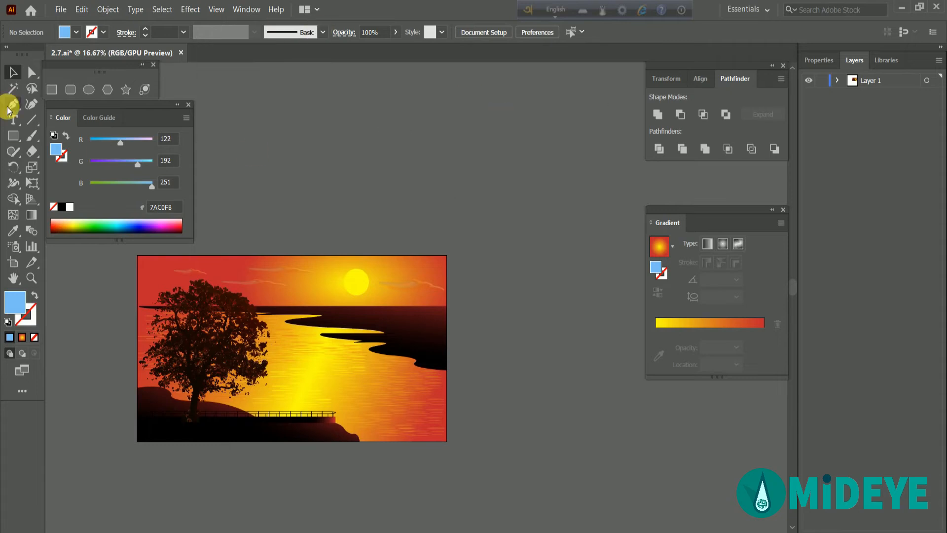
# Draw a V-shaped bird with two curved wings above the artboard using the Pen tool, no fill and a 0.75 pt Basic stroke.
pyautogui.click(34, 337)
pyautogui.click(145, 29)
pyautogui.click(145, 29)
pyautogui.click(145, 28)
pyautogui.click(322, 32)
pyautogui.click(303, 78)
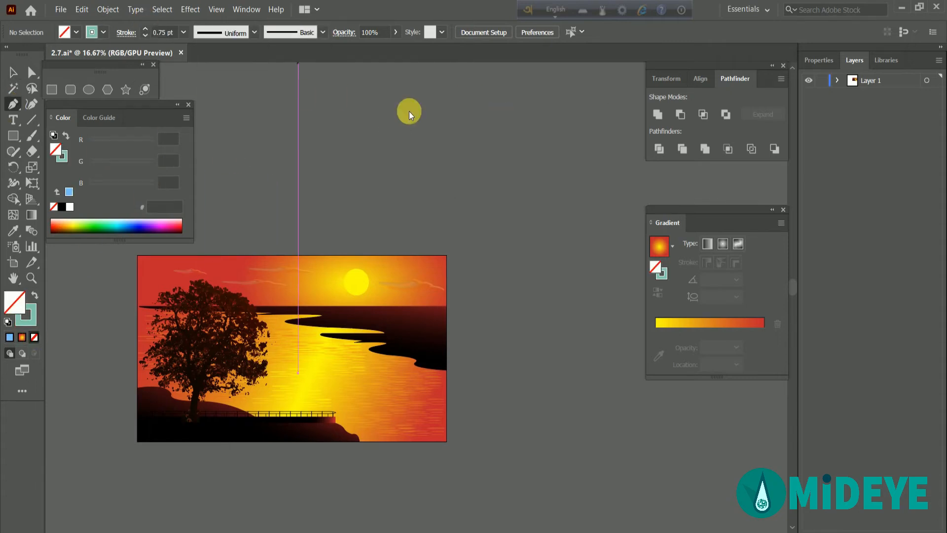
pyautogui.click(287, 139)
pyautogui.moveTo(338, 177); pyautogui.dragTo(349, 212)
pyautogui.click(339, 177)
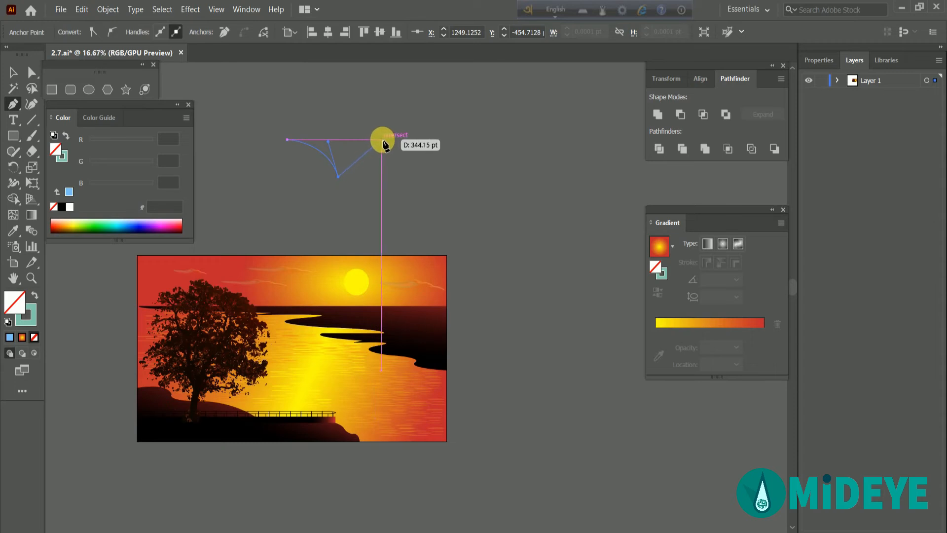
pyautogui.moveTo(430, 143); pyautogui.dragTo(430, 143)
pyautogui.click(385, 139)
pyautogui.click(14, 72)
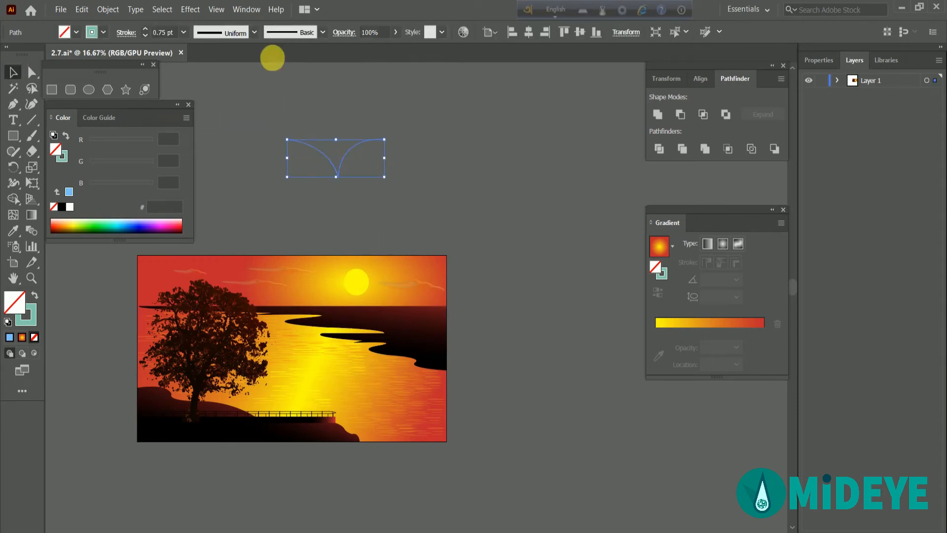
# Give the bird path a tapered width profile, a 31 pt stroke and a rounded corner join.
pyautogui.click(255, 32)
pyautogui.click(222, 52)
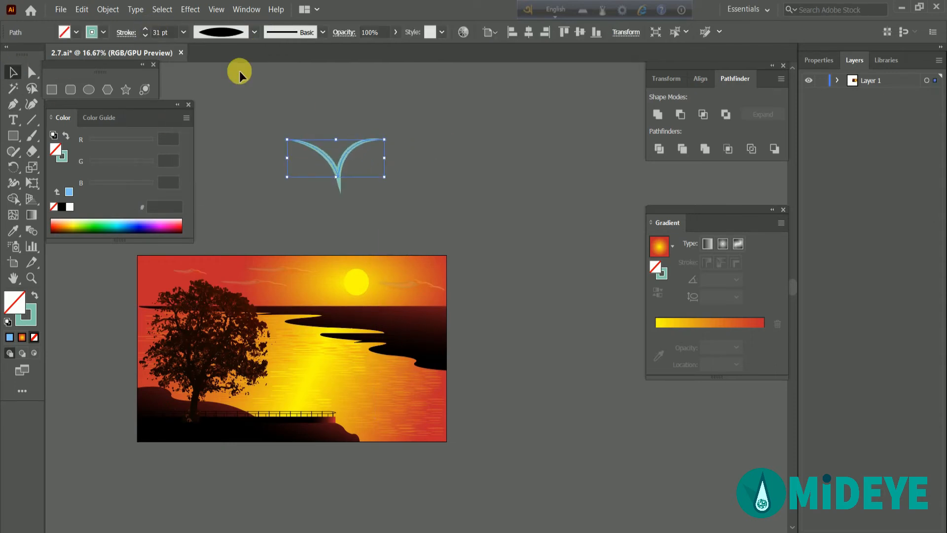
pyautogui.click(126, 32)
pyautogui.click(289, 91)
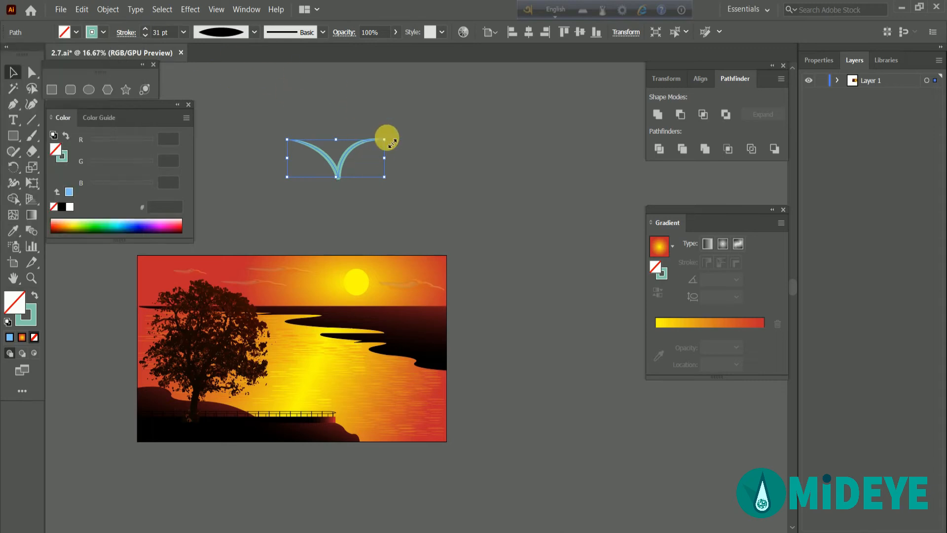
# Scale the bird down to about a third of its size and recolor its stroke brown (562100).
pyautogui.moveTo(385, 140); pyautogui.dragTo(351, 152)
pyautogui.click(61, 162)
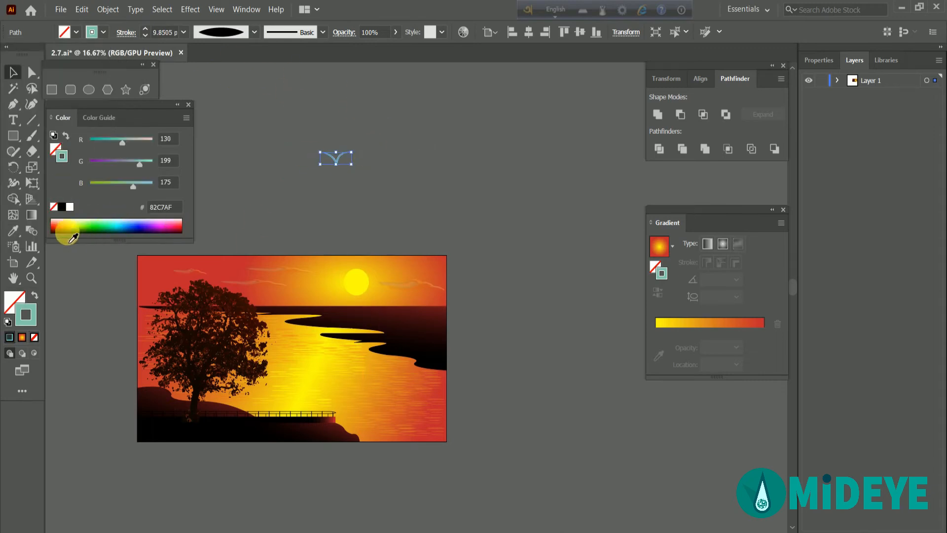
pyautogui.click(67, 232)
pyautogui.moveTo(117, 140); pyautogui.dragTo(107, 140)
pyautogui.hotkey('ctrl', '=')
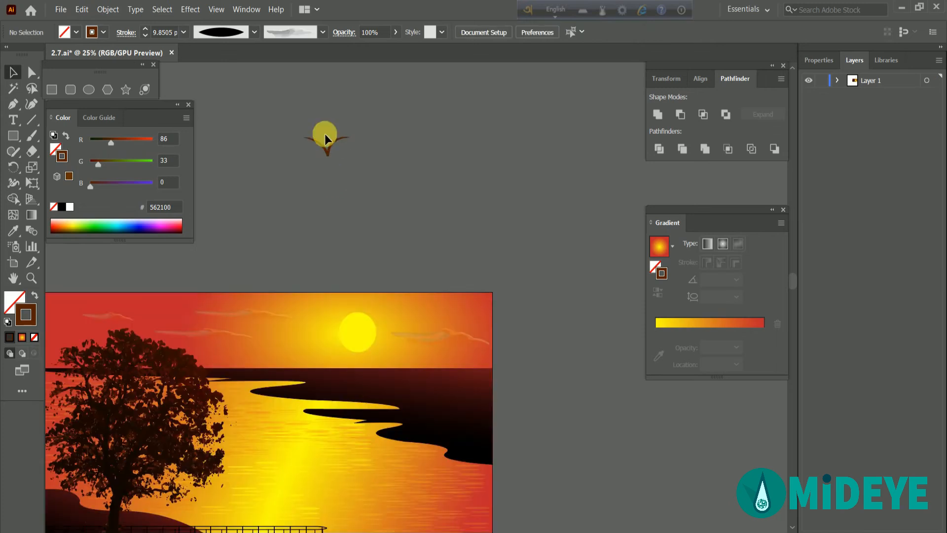
# Set the bird's stroke weight to 16 pt and darken its stroke color to 402100.
pyautogui.click(147, 31)
pyautogui.click(257, 99)
pyautogui.scroll(-2, 324, 101)
pyautogui.moveTo(325, 101); pyautogui.dragTo(322, 157)
pyautogui.moveTo(111, 142); pyautogui.dragTo(106, 142)
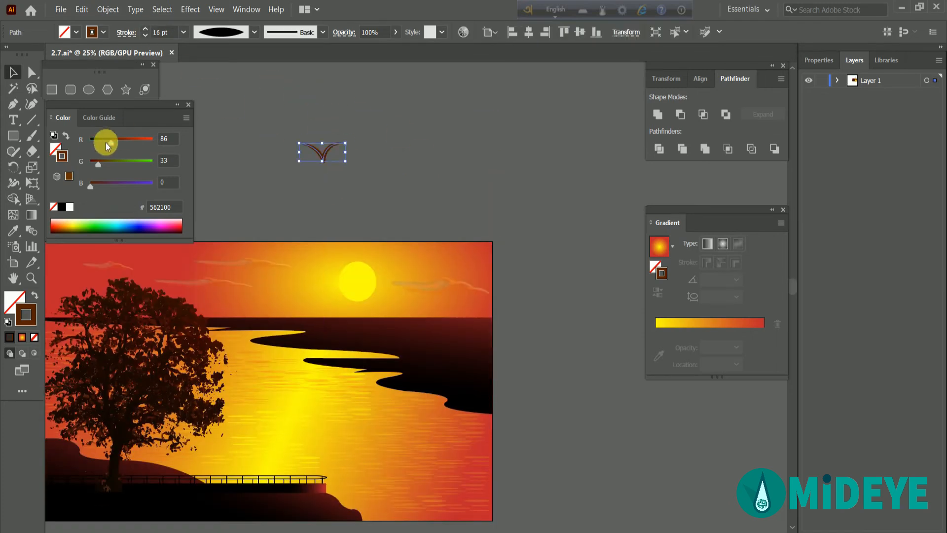
pyautogui.click(335, 142)
# Move the bird into the sky left of the sun and shrink it.
pyautogui.moveTo(321, 159); pyautogui.dragTo(273, 285)
pyautogui.click(308, 200)
pyautogui.scroll(4, 277, 286)
pyautogui.scroll(-3, 292, 256)
pyautogui.click(292, 256)
pyautogui.moveTo(316, 241); pyautogui.dragTo(294, 250)
pyautogui.click(371, 205)
# Duplicate the bird into a staggered flock of five left of the sun and shrink the leftmost copy.
pyautogui.scroll(2, 262, 250)
pyautogui.scroll(2, 261, 248)
pyautogui.moveTo(377, 266); pyautogui.dragTo(328, 316)
pyautogui.moveTo(328, 315); pyautogui.dragTo(459, 260)
pyautogui.moveTo(440, 252); pyautogui.dragTo(239, 261)
pyautogui.moveTo(299, 255)
pyautogui.mouseDown()
pyautogui.moveTo(269, 265)
pyautogui.moveTo(294, 258)
pyautogui.mouseUp()
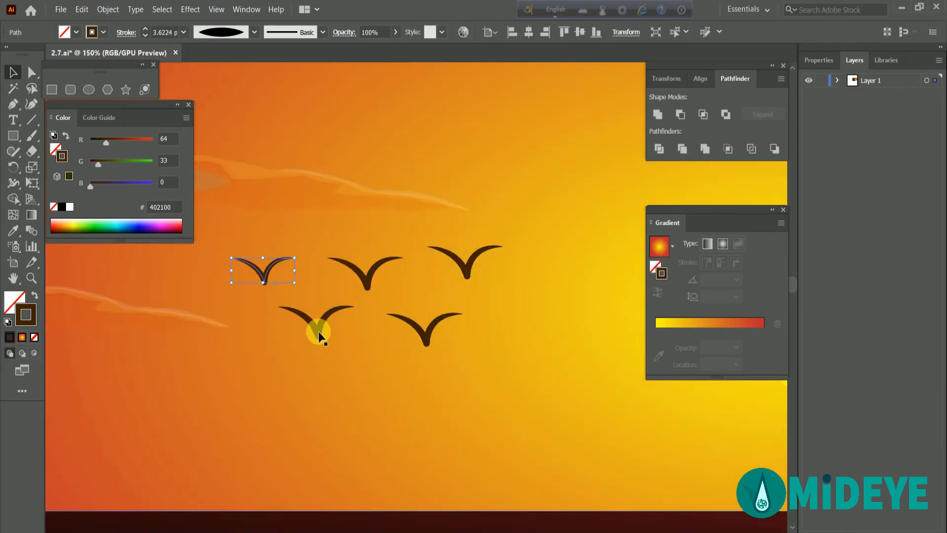
# Vary the bird sizes in the flock: shrink the lower-left bird, enlarge the upper-middle one and make the upper-right one the smallest.
pyautogui.click(320, 333)
pyautogui.moveTo(354, 306); pyautogui.dragTo(349, 308)
pyautogui.click(415, 331)
pyautogui.click(375, 274)
pyautogui.moveTo(403, 257); pyautogui.dragTo(450, 255)
pyautogui.click(441, 251)
pyautogui.click(432, 327)
pyautogui.scroll(-6, 423, 279)
pyautogui.click(423, 246)
pyautogui.scroll(4, 422, 247)
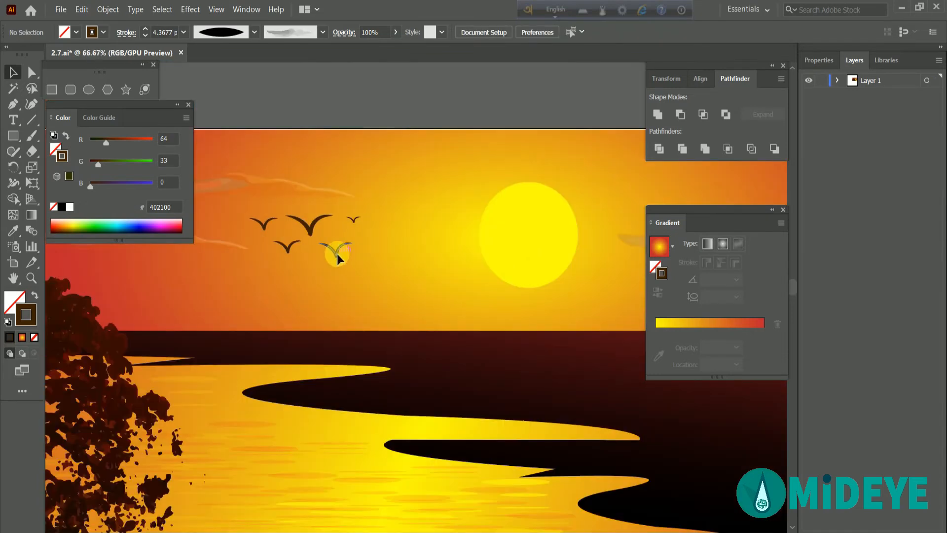
# Select all five birds, move the flock to the sky on the right side of the sun and resize it there.
pyautogui.click(285, 242)
pyautogui.keyDown('shift'); pyautogui.click(357, 218); pyautogui.keyUp('shift')
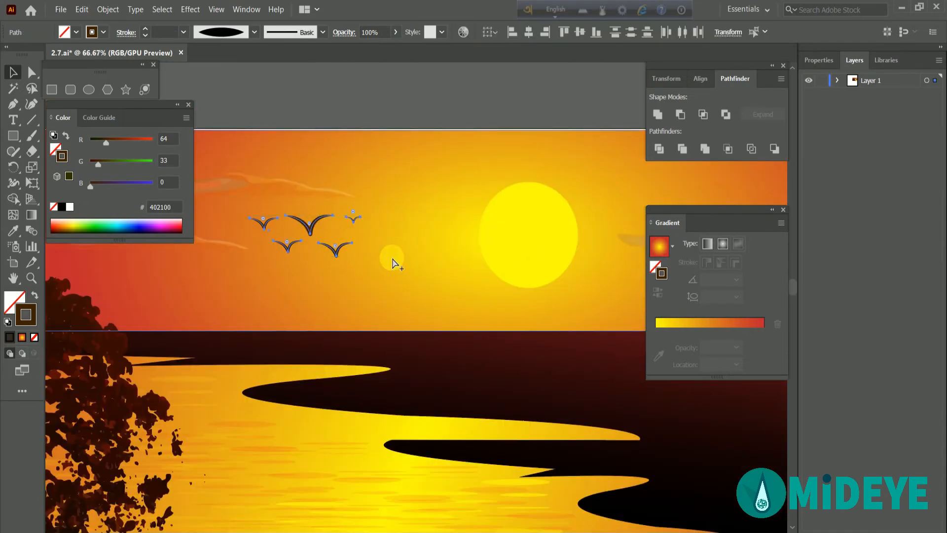
pyautogui.scroll(-3, 392, 256)
pyautogui.moveTo(361, 244); pyautogui.dragTo(526, 238)
pyautogui.moveTo(548, 238); pyautogui.dragTo(549, 250)
pyautogui.click(539, 155)
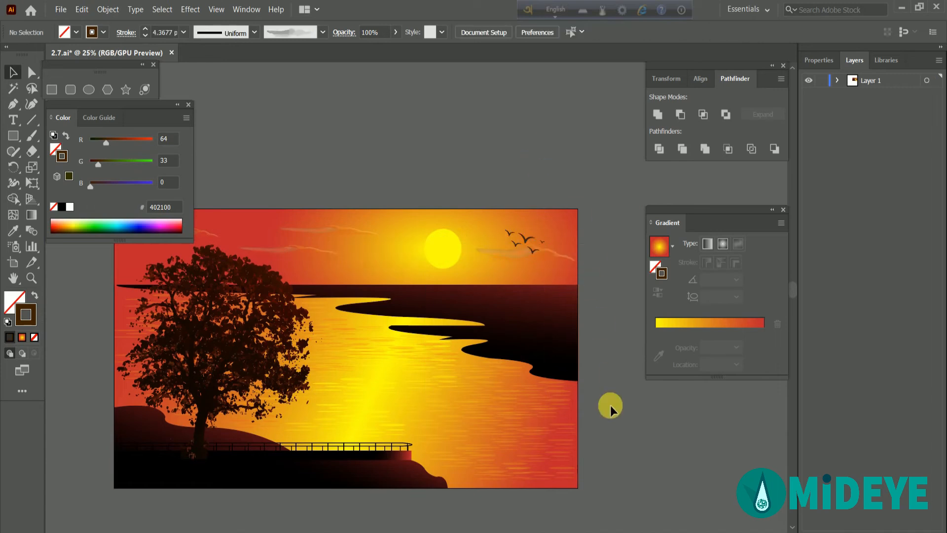
# Copy one bird from the flock into the sky above the tree and adjust its size.
pyautogui.scroll(-2, 603, 375)
pyautogui.keyDown('alt'); pyautogui.moveTo(525, 212); pyautogui.dragTo(265, 213); pyautogui.keyUp('alt')
pyautogui.moveTo(276, 220); pyautogui.dragTo(274, 201)
pyautogui.click(357, 168)
pyautogui.click(266, 210)
pyautogui.click(339, 139)
pyautogui.scroll(-3, 624, 386)
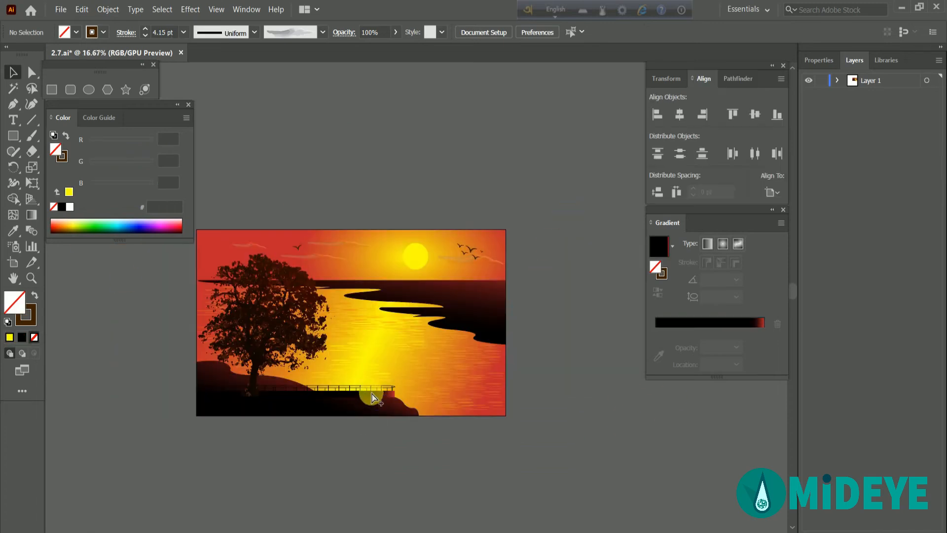
# Start a person's outline with the Pen tool on the pier's end, curving up the front leg, and set its stroke to none.
pyautogui.scroll(6, 373, 397)
pyautogui.press('p')
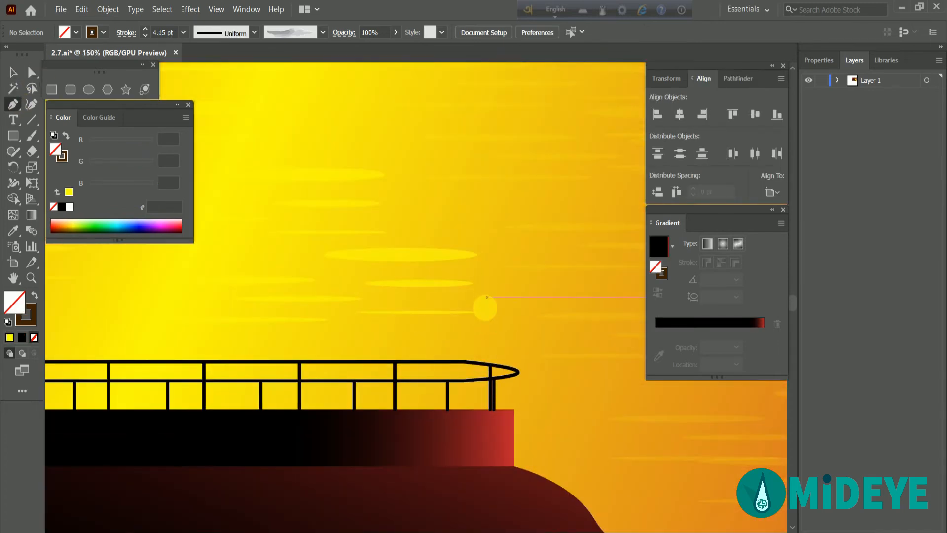
pyautogui.scroll(-3, 486, 301)
pyautogui.scroll(-1, 449, 279)
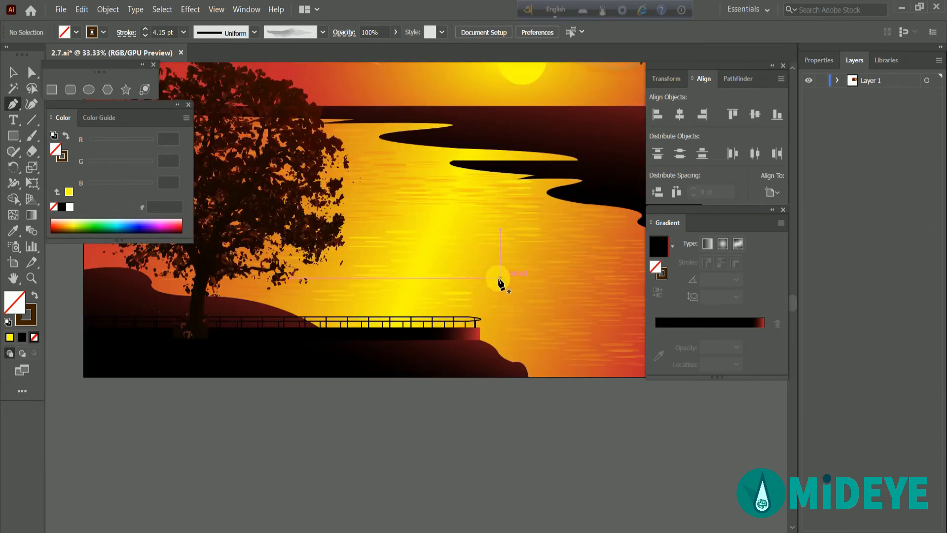
pyautogui.scroll(4, 499, 282)
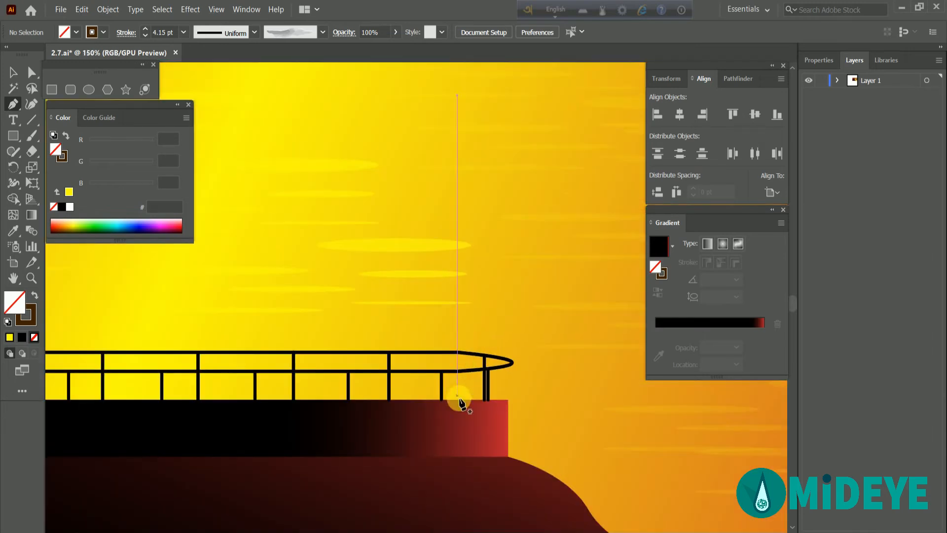
pyautogui.click(459, 399)
pyautogui.scroll(3, 465, 392)
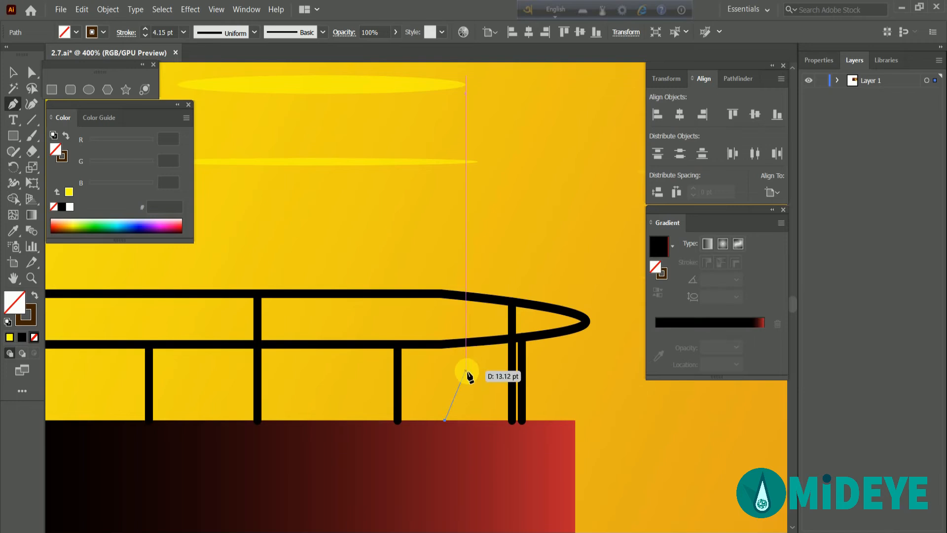
pyautogui.moveTo(468, 373); pyautogui.dragTo(452, 355)
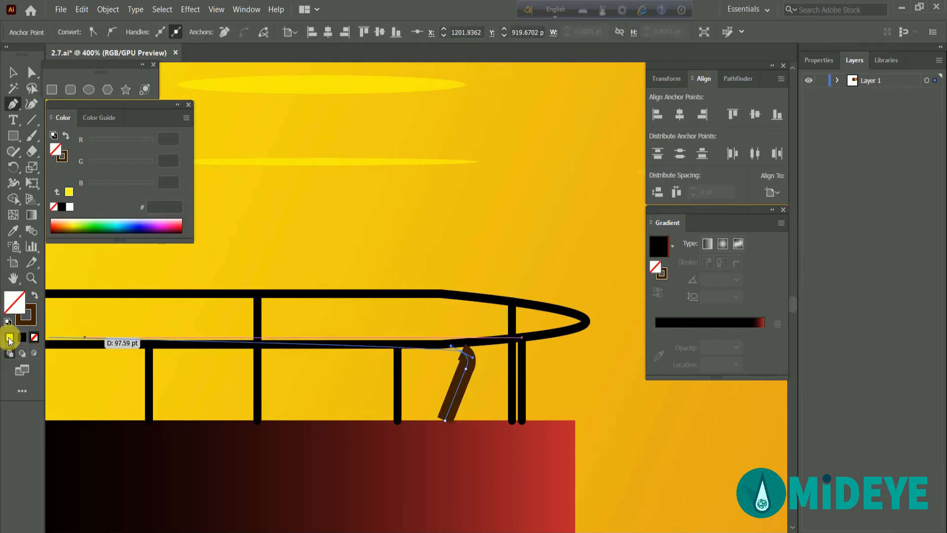
pyautogui.click(31, 321)
pyautogui.click(34, 338)
pyautogui.hotkey('ctrl', 'z')
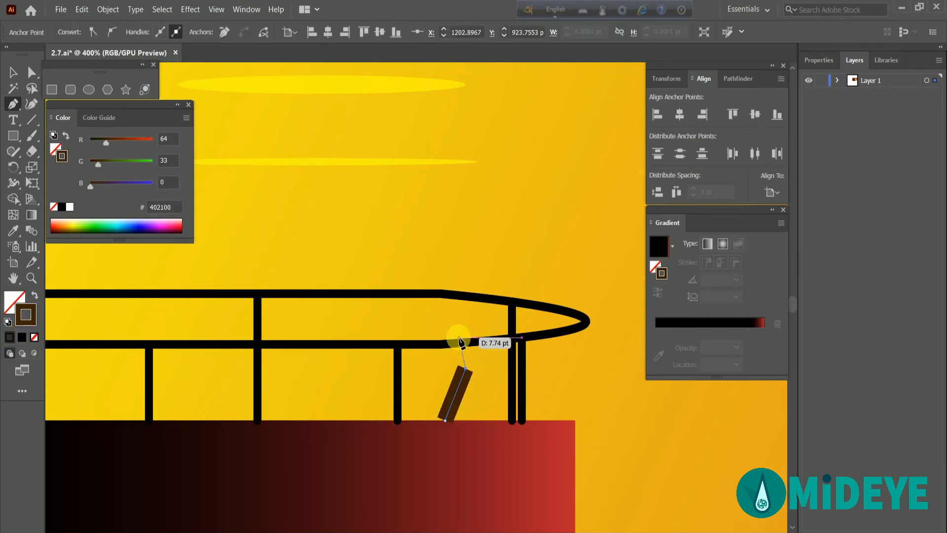
pyautogui.moveTo(450, 317)
pyautogui.mouseDown()
pyautogui.moveTo(420, 279)
pyautogui.moveTo(454, 278)
pyautogui.moveTo(441, 219)
pyautogui.mouseUp()
pyautogui.click(34, 338)
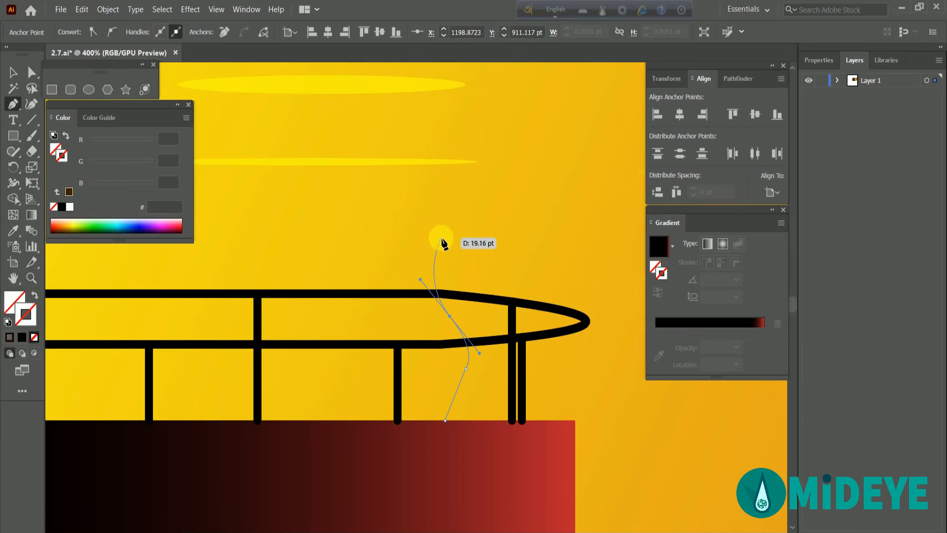
# Continue the person's outline up the chest to the armpit, down the underside of the arm and around the hand on the railing.
pyautogui.click(441, 229)
pyautogui.click(478, 297)
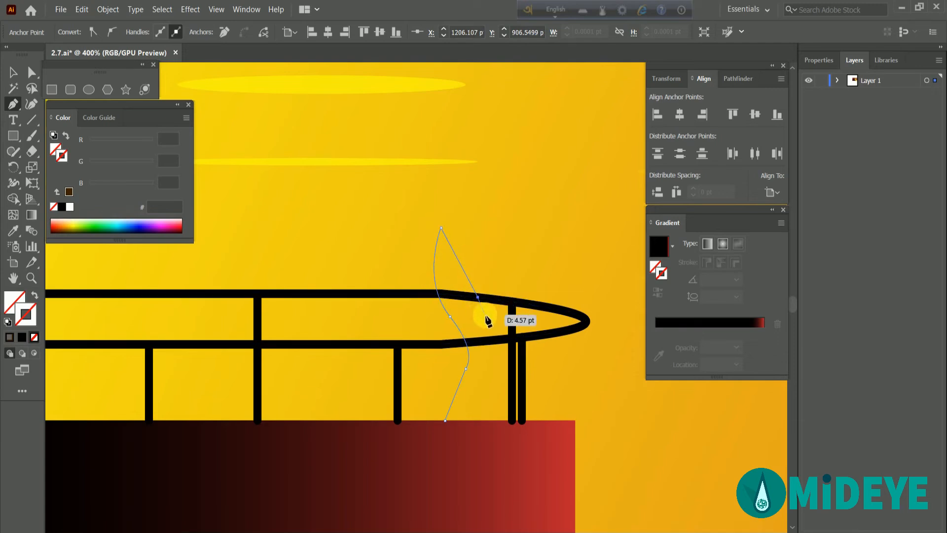
pyautogui.moveTo(493, 299); pyautogui.dragTo(503, 279)
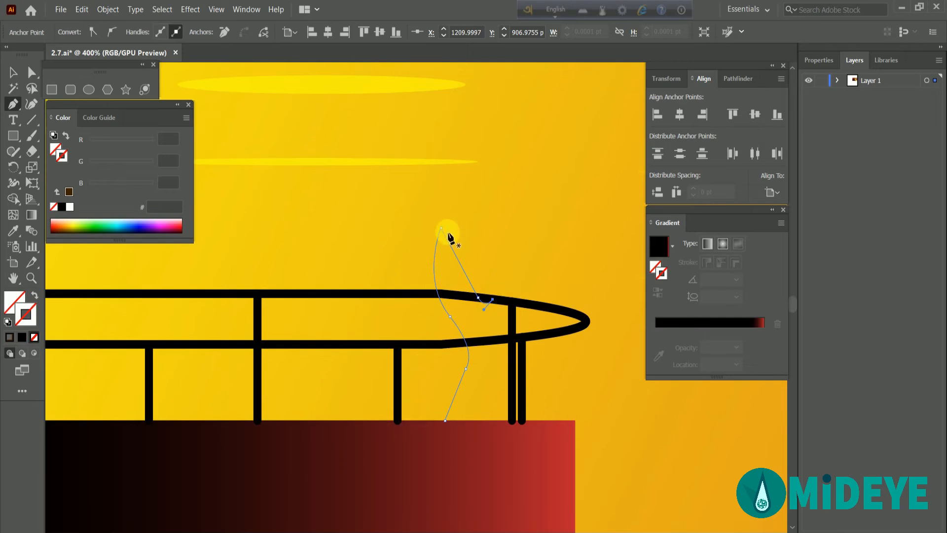
pyautogui.scroll(4, 491, 303)
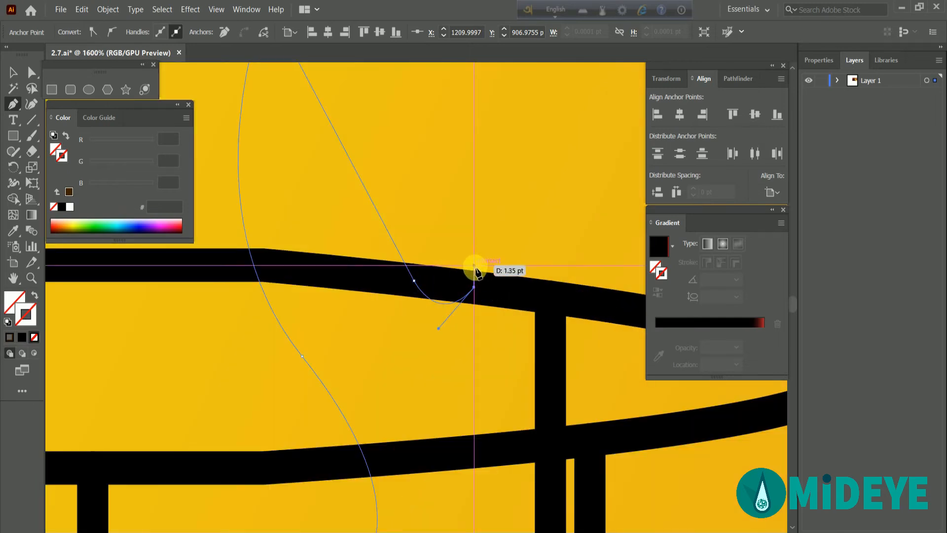
pyautogui.click(429, 282)
pyautogui.hotkey('ctrl', 'z')
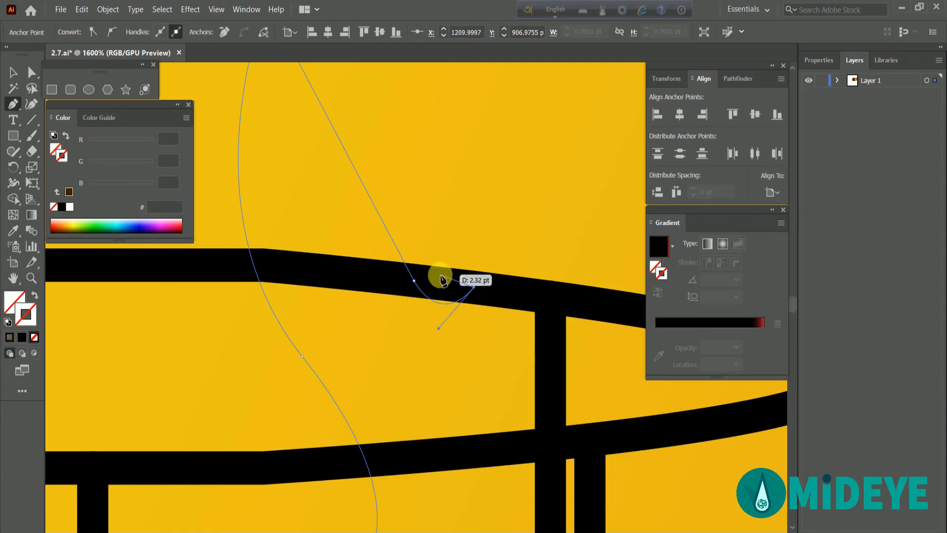
pyautogui.moveTo(443, 279); pyautogui.dragTo(455, 281)
# Trace the upper edge of the arm to the shoulder and curve up the front of the neck.
pyautogui.scroll(4, 468, 340)
pyautogui.moveTo(482, 397); pyautogui.dragTo(469, 272)
pyautogui.moveTo(413, 220); pyautogui.dragTo(382, 219)
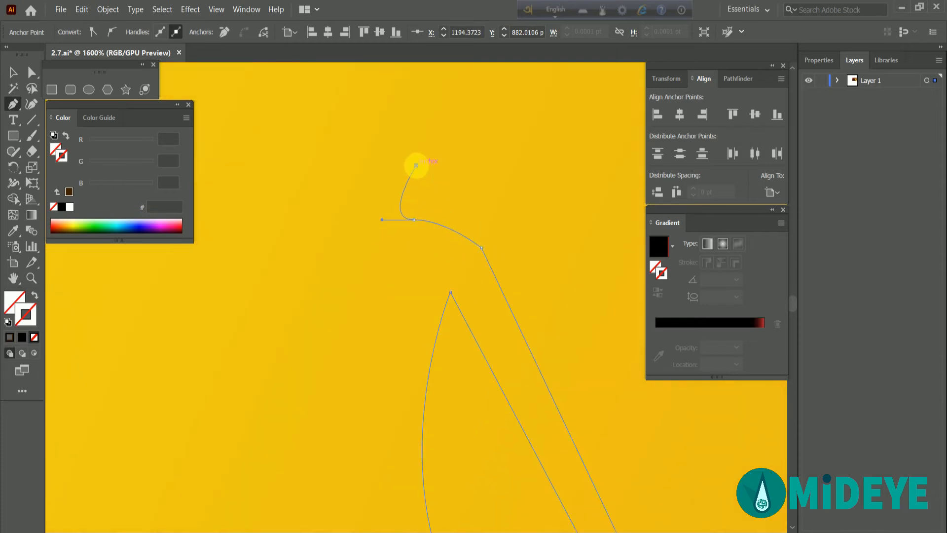
pyautogui.scroll(-2, 416, 165)
pyautogui.moveTo(416, 165); pyautogui.dragTo(442, 164)
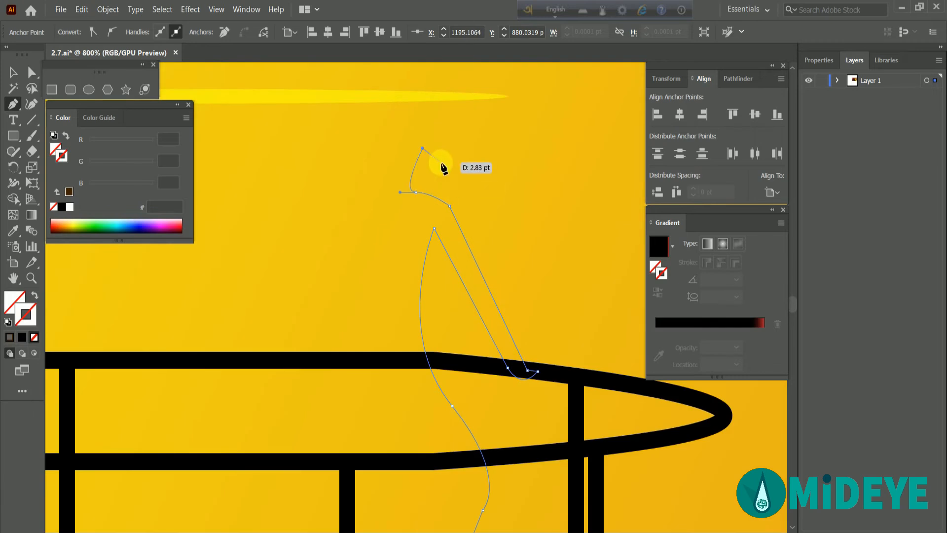
# Trace the face profile in small segments from the chin over the mouth and nose to the forehead.
pyautogui.click(437, 166)
pyautogui.click(445, 148)
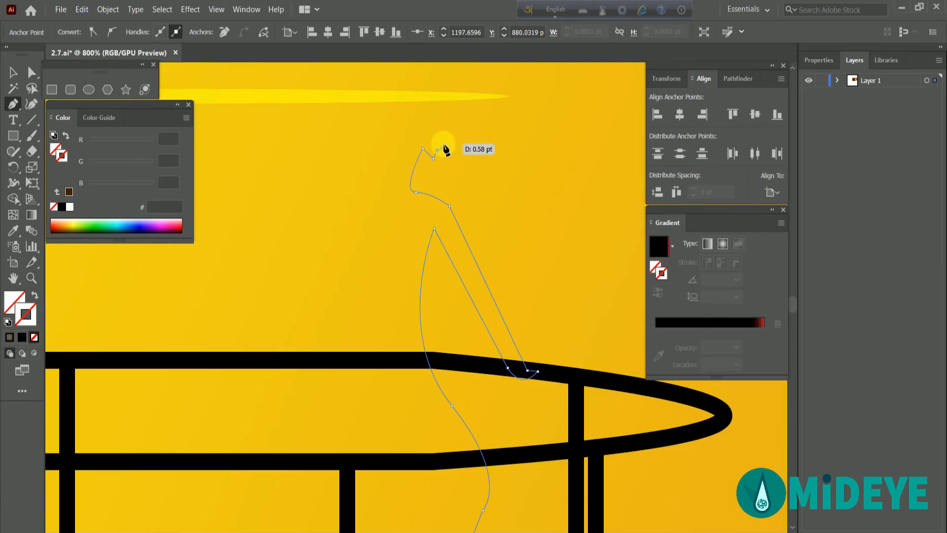
pyautogui.click(443, 141)
pyautogui.moveTo(443, 141); pyautogui.dragTo(444, 136)
pyautogui.scroll(4, 445, 148)
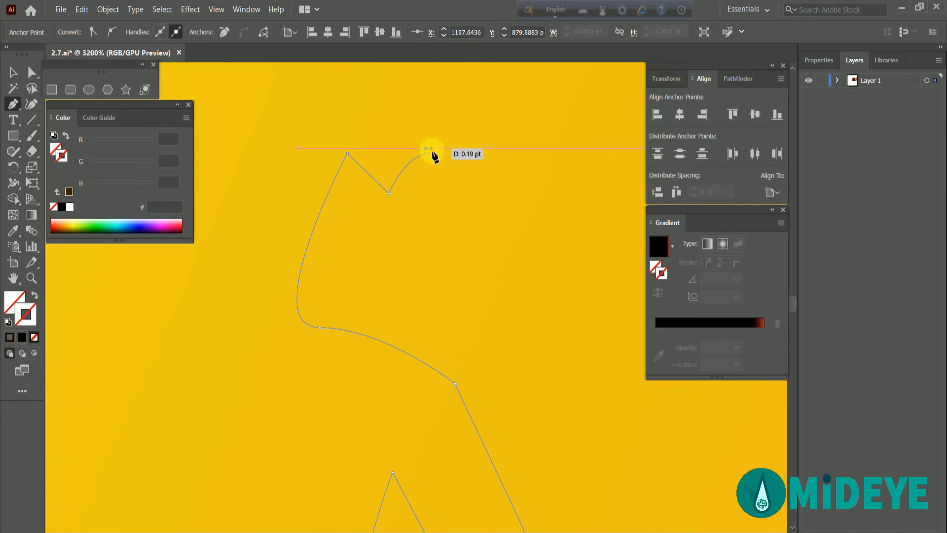
pyautogui.moveTo(432, 154); pyautogui.dragTo(430, 144)
pyautogui.moveTo(430, 110); pyautogui.dragTo(394, 228)
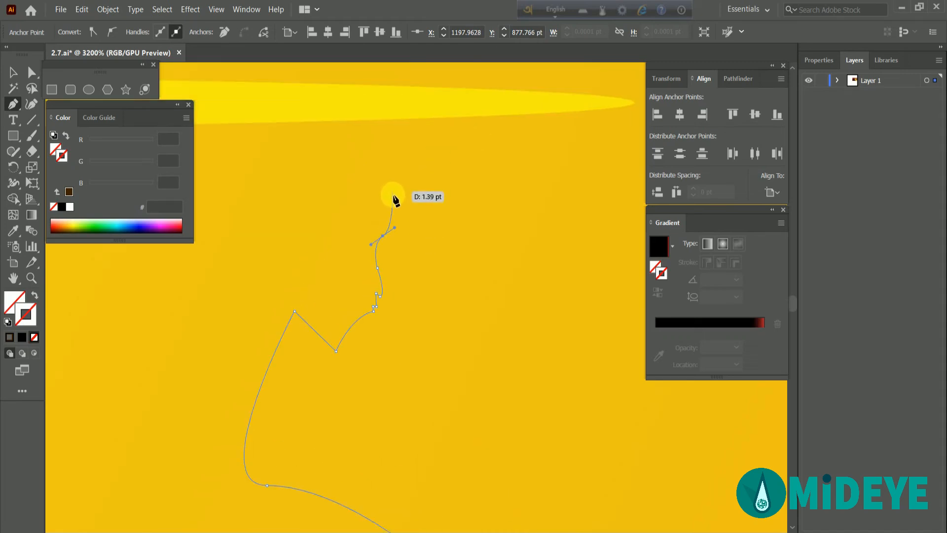
pyautogui.moveTo(388, 190); pyautogui.dragTo(382, 181)
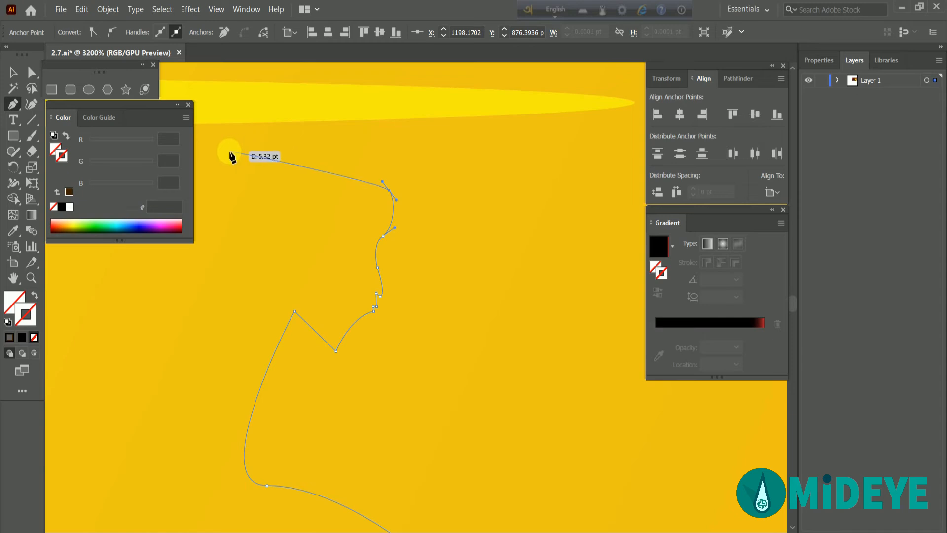
# Round the outline over the top of the head and down its back to the nape.
pyautogui.moveTo(230, 154); pyautogui.dragTo(306, 196)
pyautogui.moveTo(326, 200); pyautogui.dragTo(235, 243)
pyautogui.click(326, 200)
pyautogui.moveTo(300, 329); pyautogui.dragTo(300, 331)
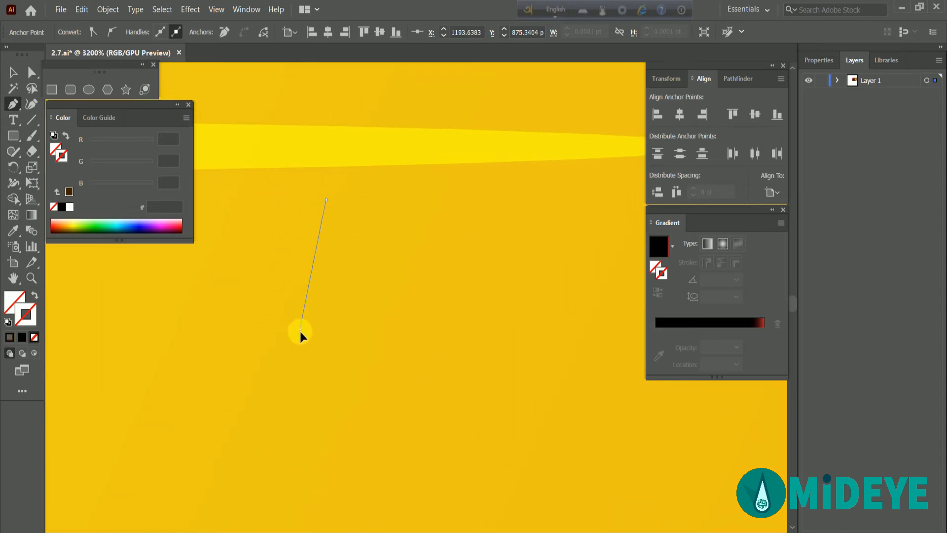
pyautogui.moveTo(329, 423); pyautogui.dragTo(331, 412)
pyautogui.click(299, 328)
# Trace the back of the neck, the rear shoulder and the back down toward the hips.
pyautogui.scroll(-6, 297, 341)
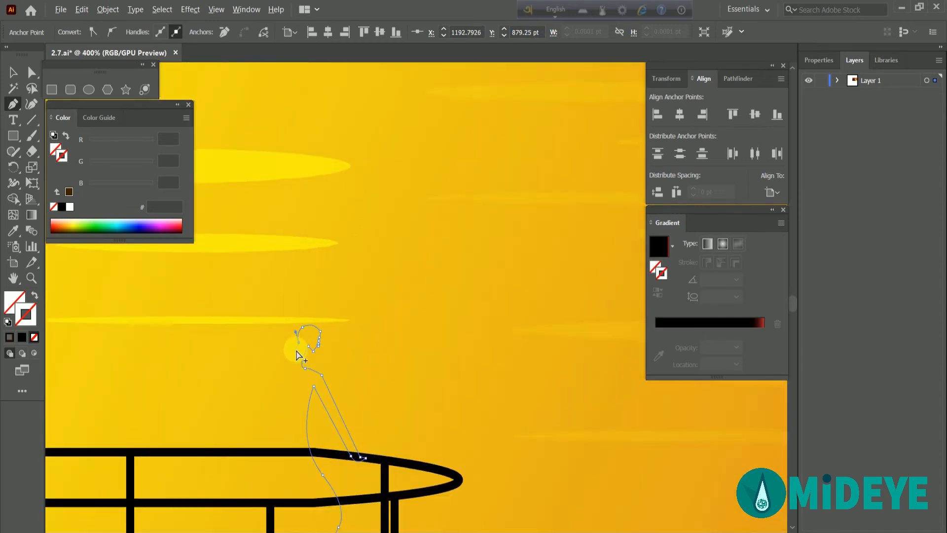
pyautogui.scroll(2, 296, 354)
pyautogui.click(281, 379)
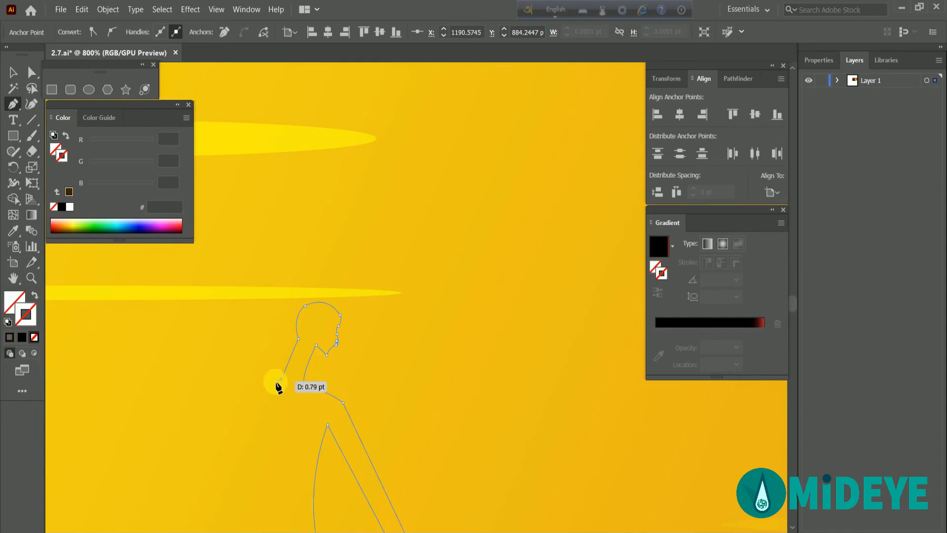
pyautogui.moveTo(234, 389); pyautogui.dragTo(227, 414)
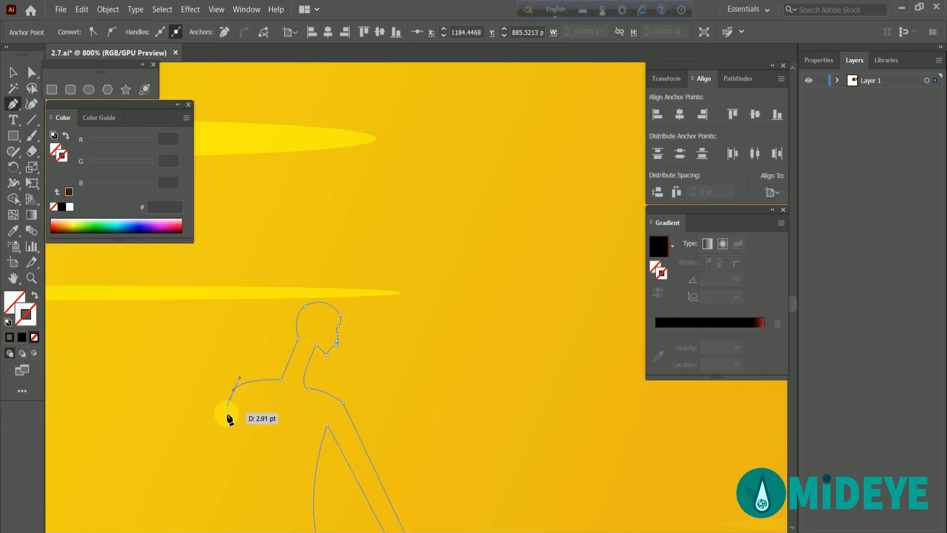
pyautogui.scroll(-5, 239, 421)
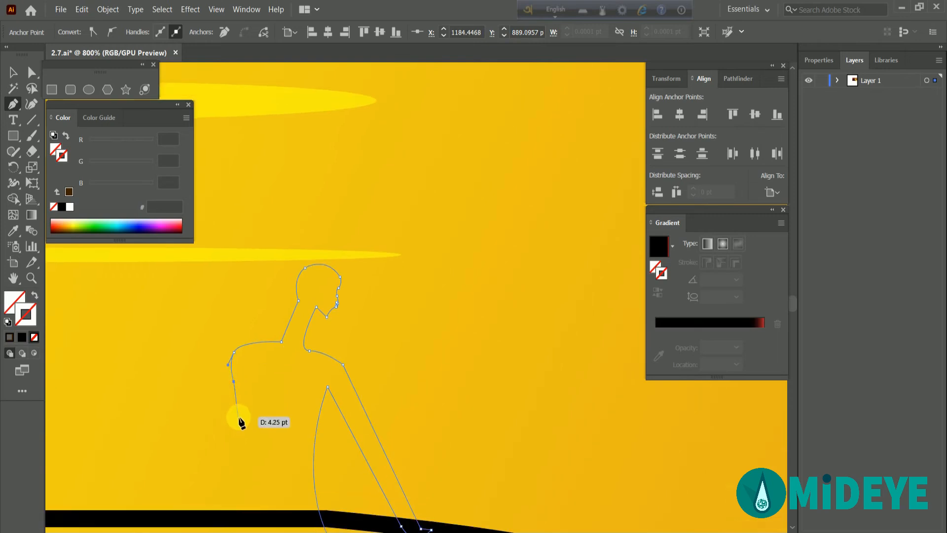
pyautogui.moveTo(228, 362); pyautogui.dragTo(218, 384)
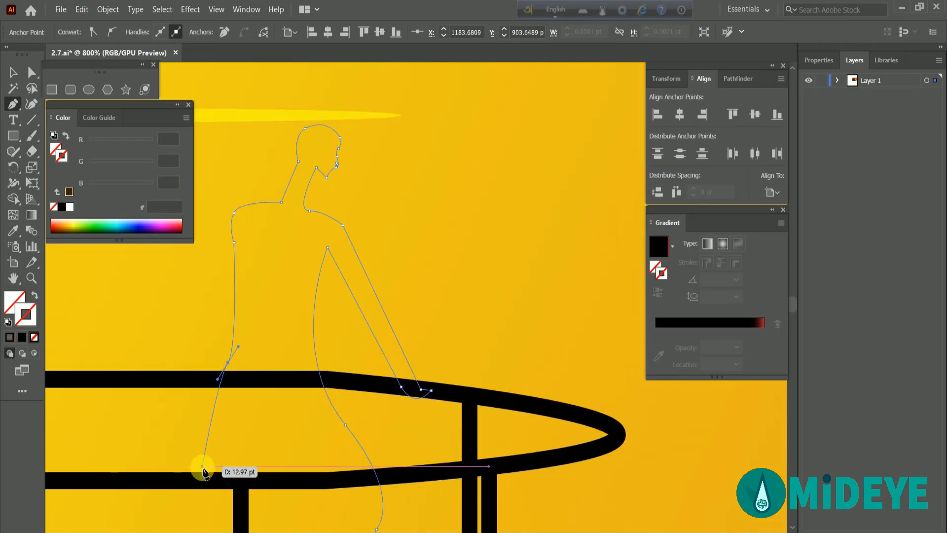
# Trace the rear leg and foot, the crotch and the inside of the front leg, and close the outline at the front foot.
pyautogui.scroll(-4, 199, 466)
pyautogui.moveTo(187, 505); pyautogui.dragTo(230, 482)
pyautogui.moveTo(230, 482)
pyautogui.mouseDown()
pyautogui.moveTo(214, 478)
pyautogui.moveTo(225, 488)
pyautogui.mouseUp()
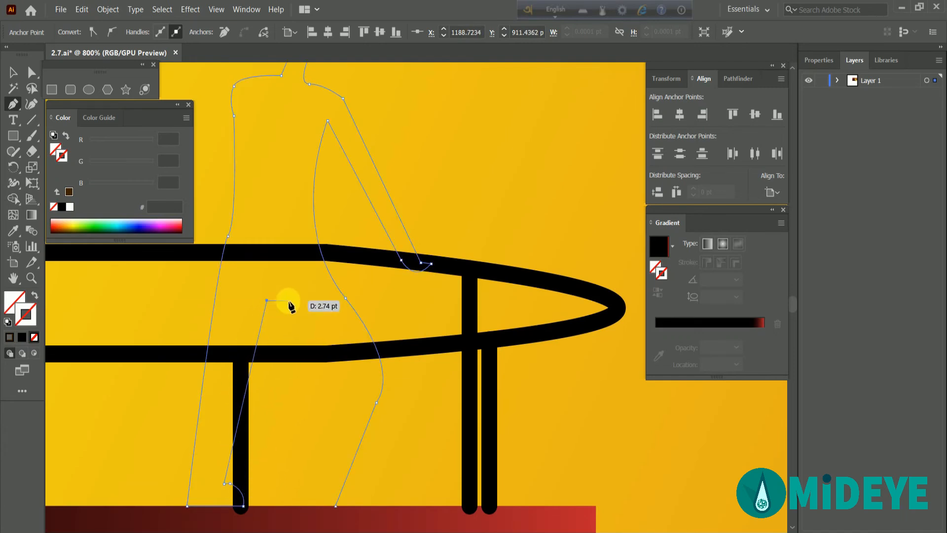
pyautogui.moveTo(291, 307); pyautogui.dragTo(338, 377)
pyautogui.moveTo(312, 505); pyautogui.dragTo(375, 509)
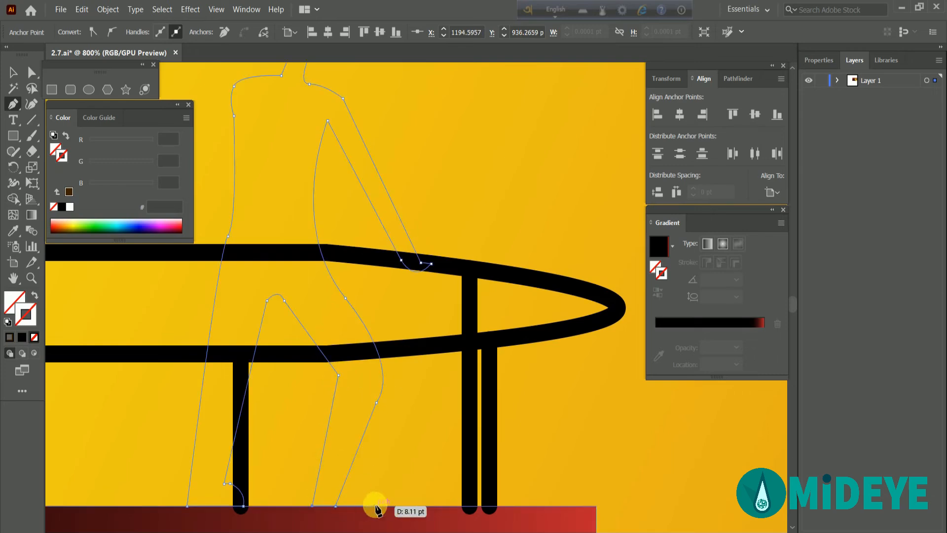
pyautogui.click(375, 506)
pyautogui.click(345, 483)
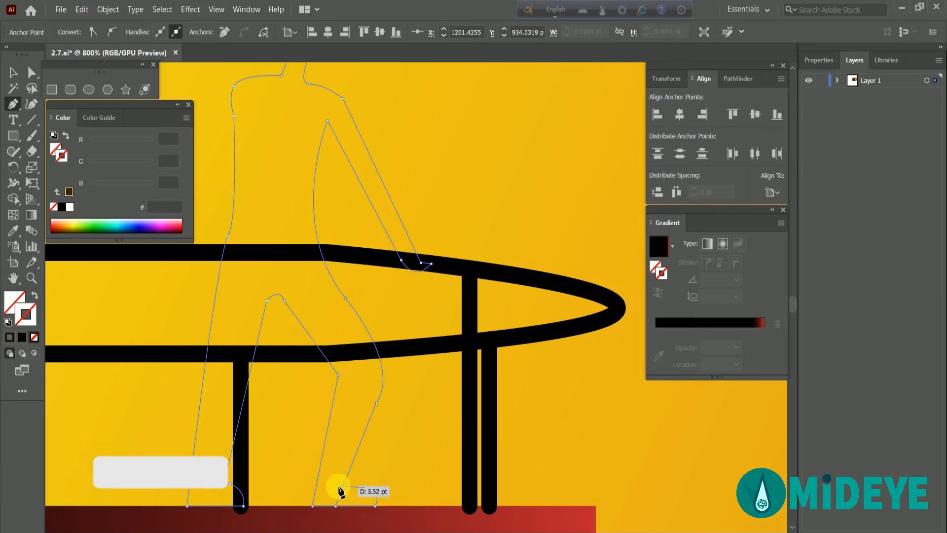
pyautogui.click(335, 506)
# Select the finished person outline and give it a brown (402100) 0.5 pt stroke.
pyautogui.scroll(-4, 335, 433)
pyautogui.scroll(4, 310, 352)
pyautogui.scroll(2, 308, 352)
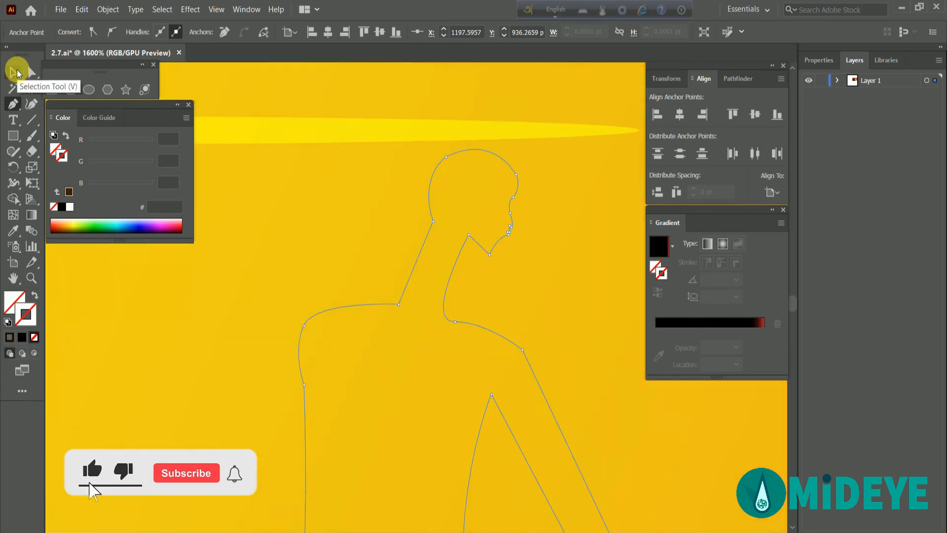
pyautogui.click(15, 71)
pyautogui.click(360, 304)
pyautogui.click(145, 29)
pyautogui.click(145, 29)
# Draw an unfilled Pen curve for the rear arm, bulging out from the back of the shoulder and returning to the upper back.
pyautogui.press('p')
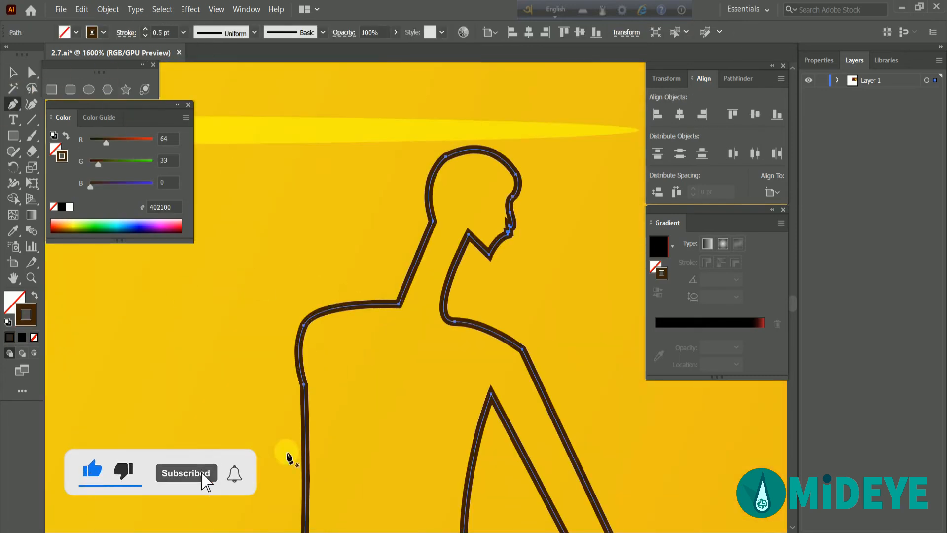
pyautogui.hotkey('ctrl', 'shift', 'a')
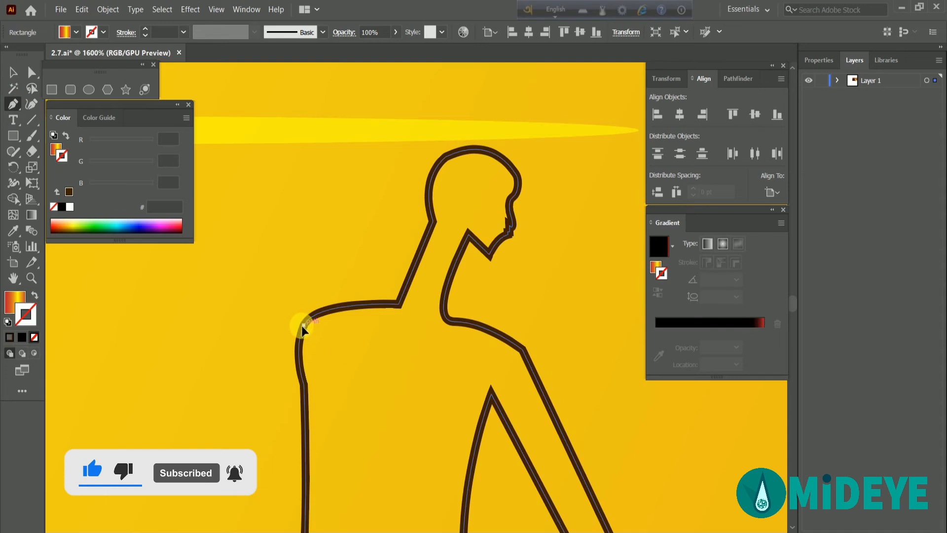
pyautogui.click(303, 324)
pyautogui.scroll(-3, 291, 330)
pyautogui.moveTo(305, 331); pyautogui.dragTo(388, 412)
pyautogui.hotkey('ctrl', 'z')
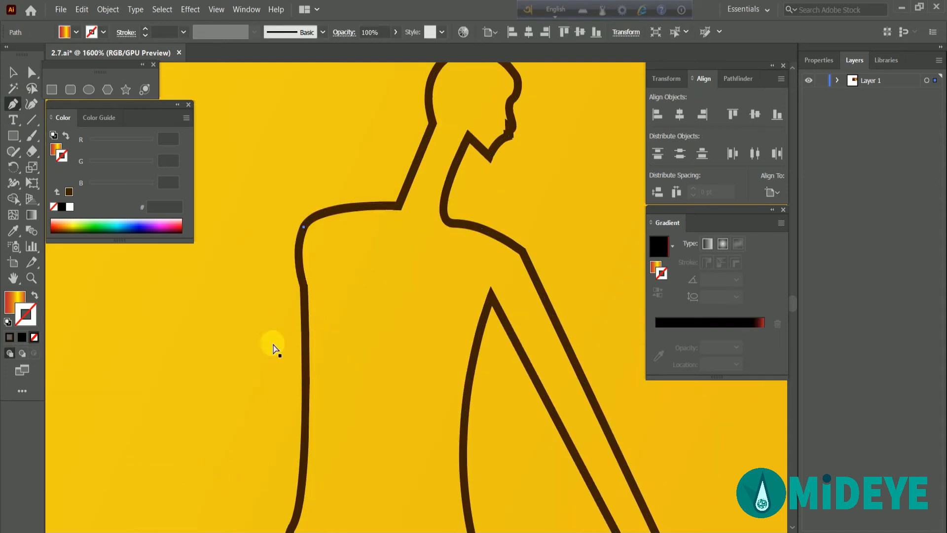
pyautogui.click(14, 302)
pyautogui.click(35, 337)
pyautogui.hotkey('ctrl', 'z')
pyautogui.moveTo(306, 322); pyautogui.dragTo(411, 382)
pyautogui.click(34, 337)
pyautogui.hotkey('ctrl', 'z')
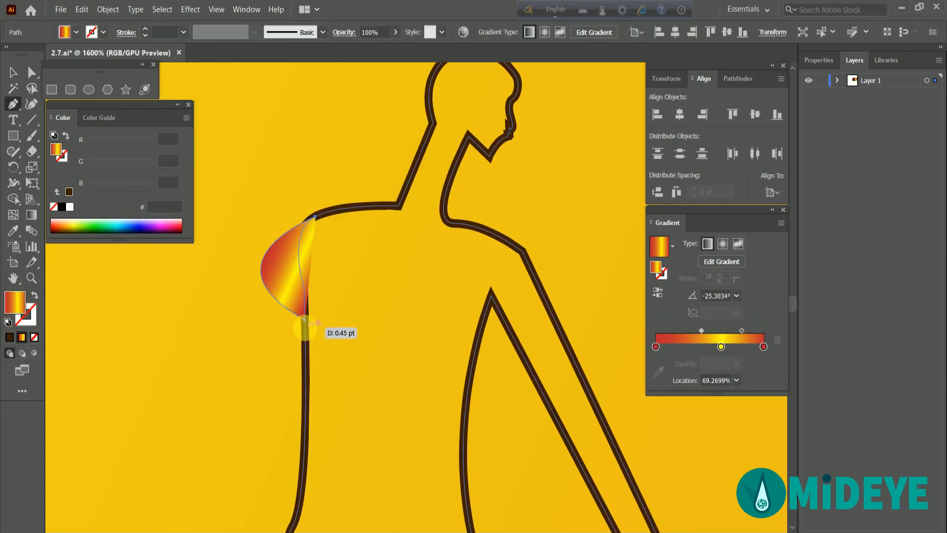
pyautogui.click(305, 320)
pyautogui.click(34, 337)
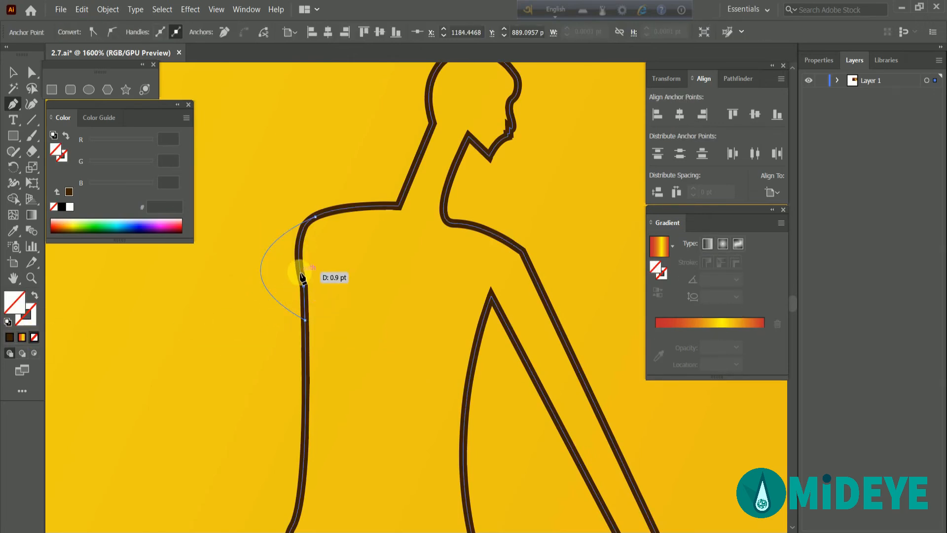
# Trace the rear arm's inner edge up along the back and close the shape at the shoulder.
pyautogui.moveTo(300, 272); pyautogui.dragTo(310, 269)
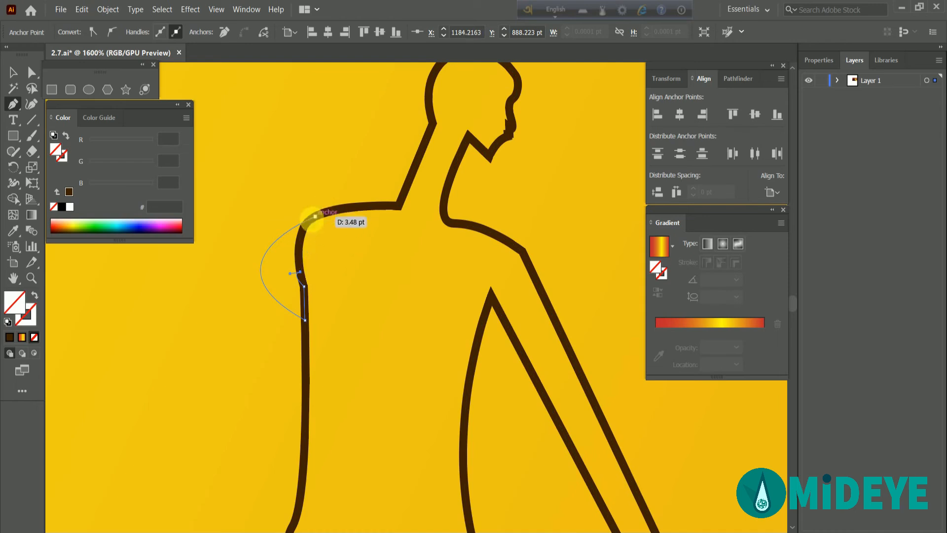
pyautogui.scroll(3, 306, 266)
pyautogui.click(353, 126)
pyautogui.moveTo(415, 111); pyautogui.dragTo(415, 101)
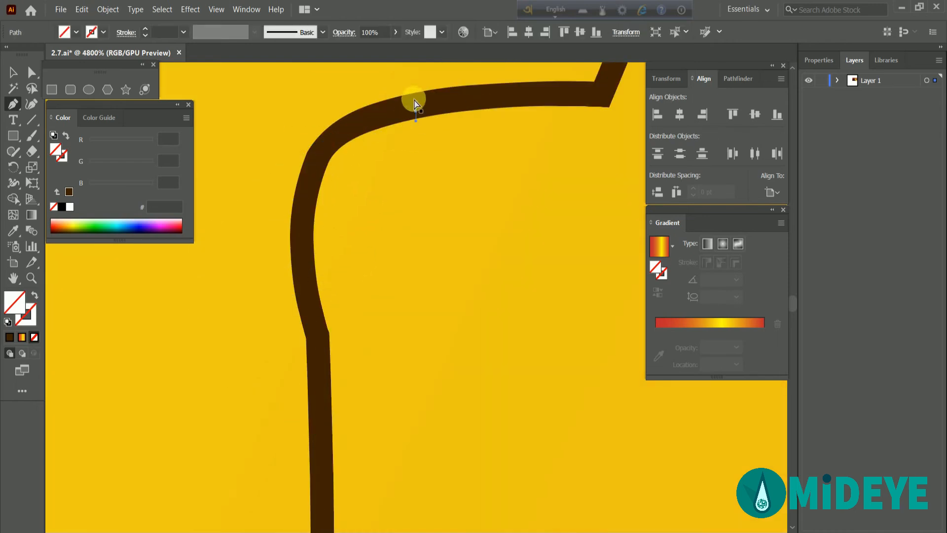
# Try to join the person's body outline with the rear arm path.
pyautogui.click(13, 72)
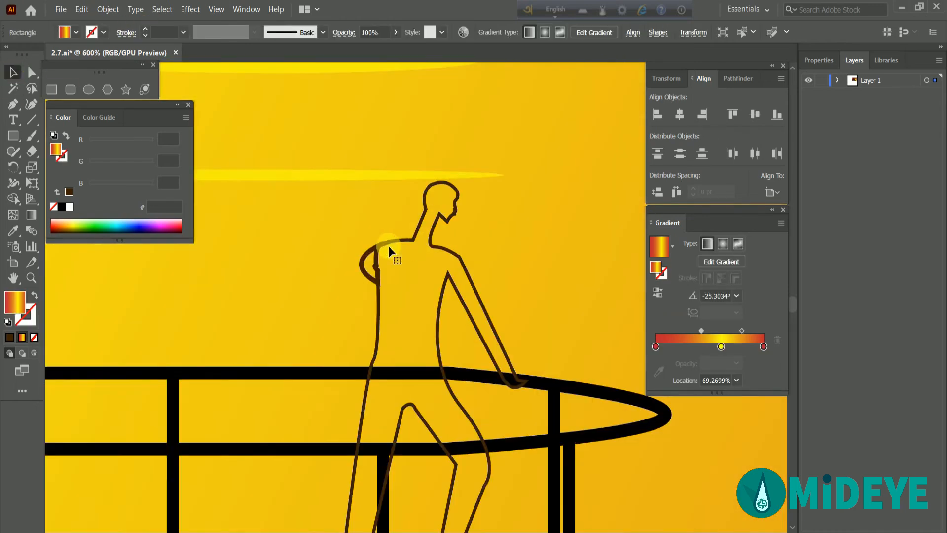
pyautogui.click(380, 246)
pyautogui.hotkey('ctrl', 'j')
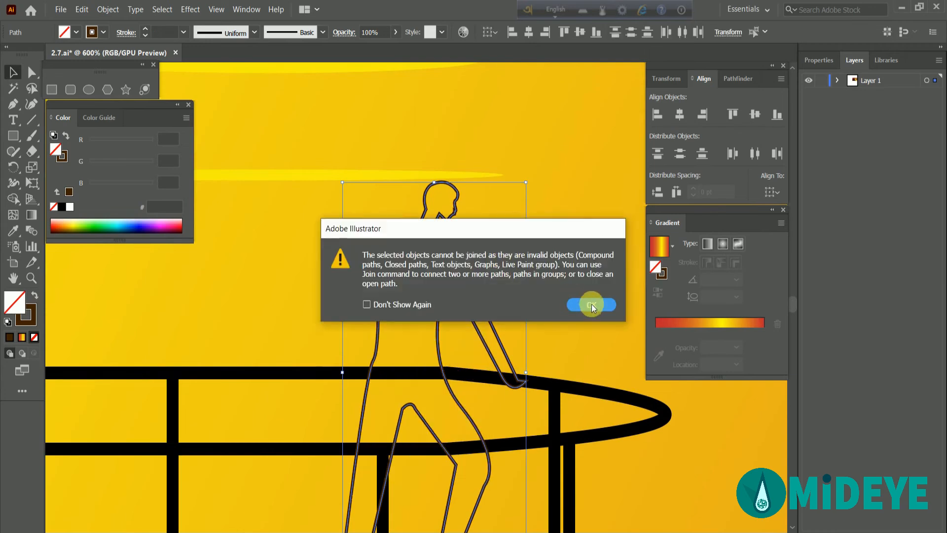
pyautogui.click(591, 304)
# Select the rear arm paths together with the body outline and set their stroke to 1 pt.
pyautogui.click(371, 256)
pyautogui.keyDown('shift'); pyautogui.click(377, 250); pyautogui.keyUp('shift')
pyautogui.keyDown('shift'); pyautogui.click(391, 243); pyautogui.keyUp('shift')
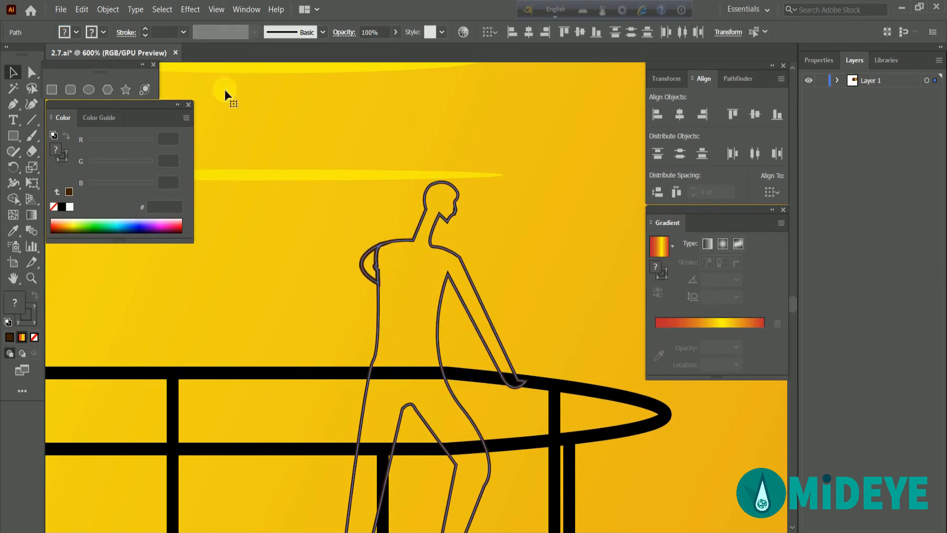
pyautogui.click(144, 29)
# Remove the water background from the selection and fill the person's body and rear arm with black (000000).
pyautogui.click(61, 206)
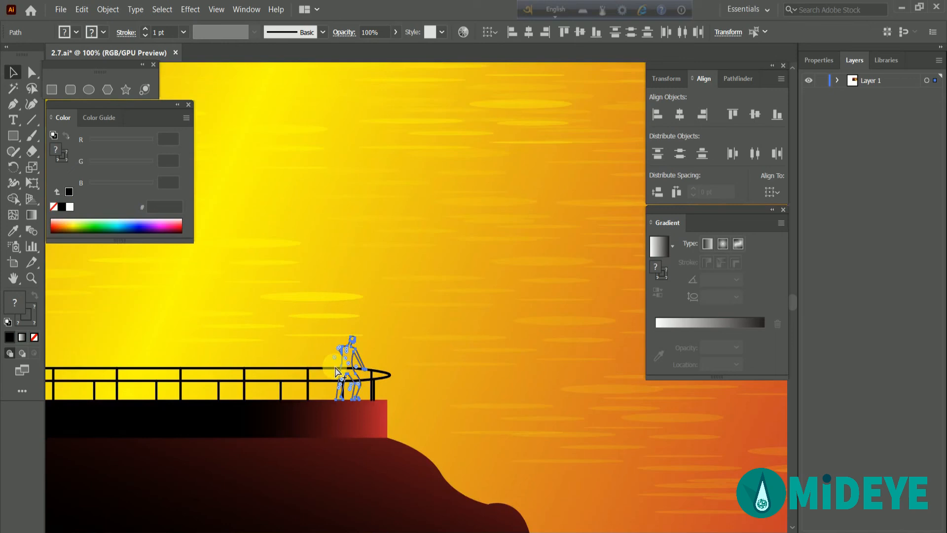
pyautogui.click(409, 305)
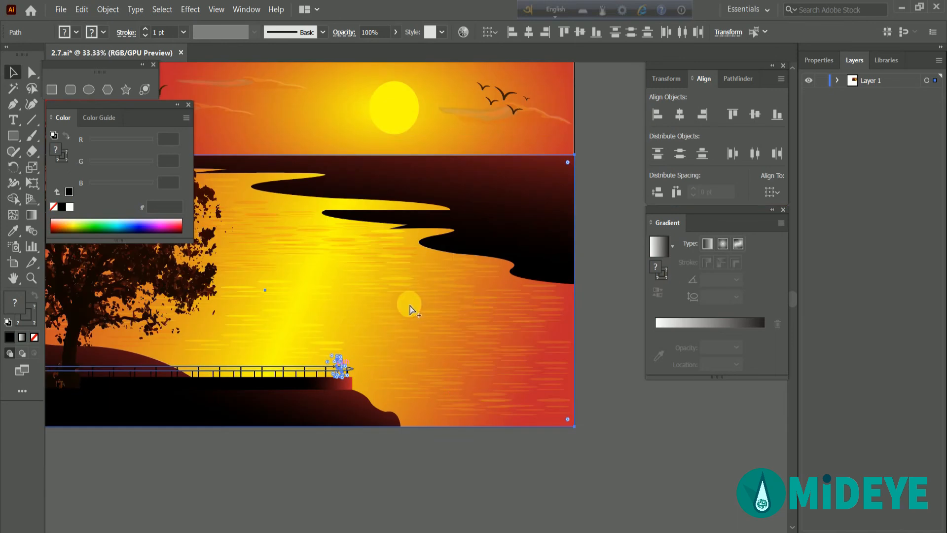
pyautogui.keyDown('shift'); pyautogui.click(409, 304); pyautogui.keyUp('shift')
pyautogui.scroll(4, 332, 354)
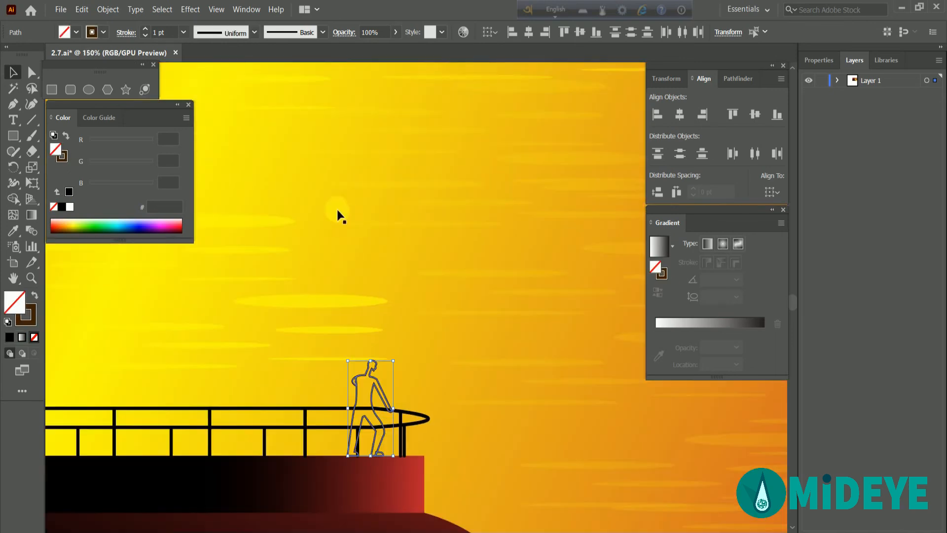
pyautogui.click(69, 192)
pyautogui.scroll(3, 375, 381)
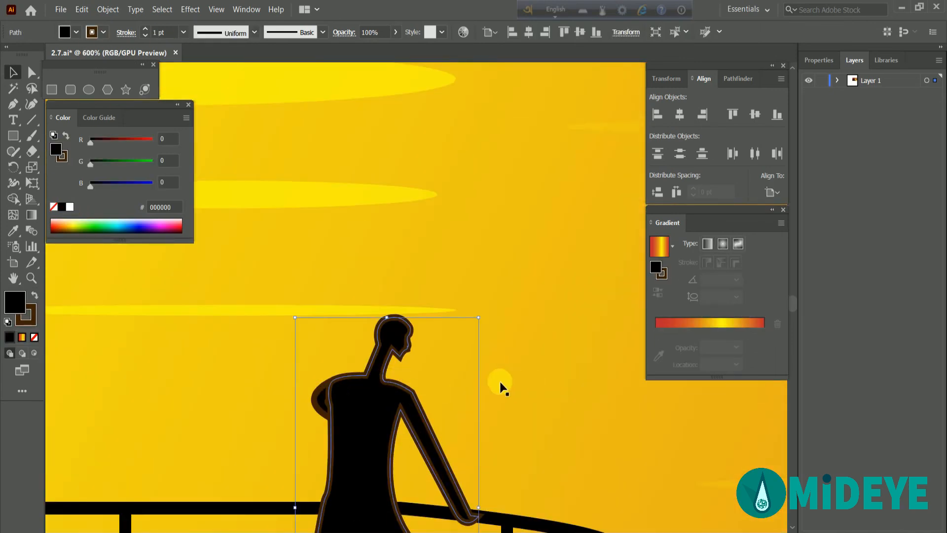
pyautogui.click(500, 386)
# Stretch the railing group upward until its top rail reaches about the height of the person's head.
pyautogui.scroll(3, 397, 348)
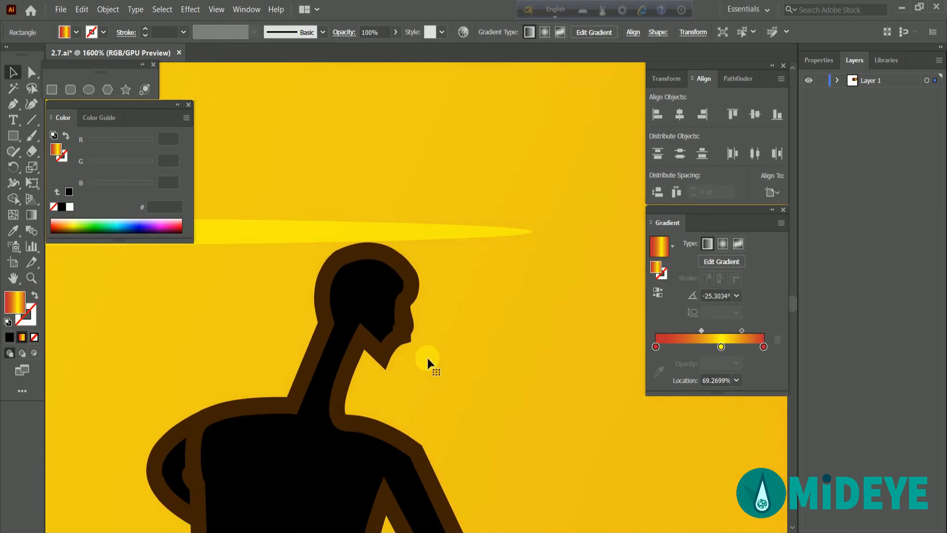
pyautogui.scroll(-10, 302, 455)
pyautogui.hotkey('ctrl', 'shift', 'a')
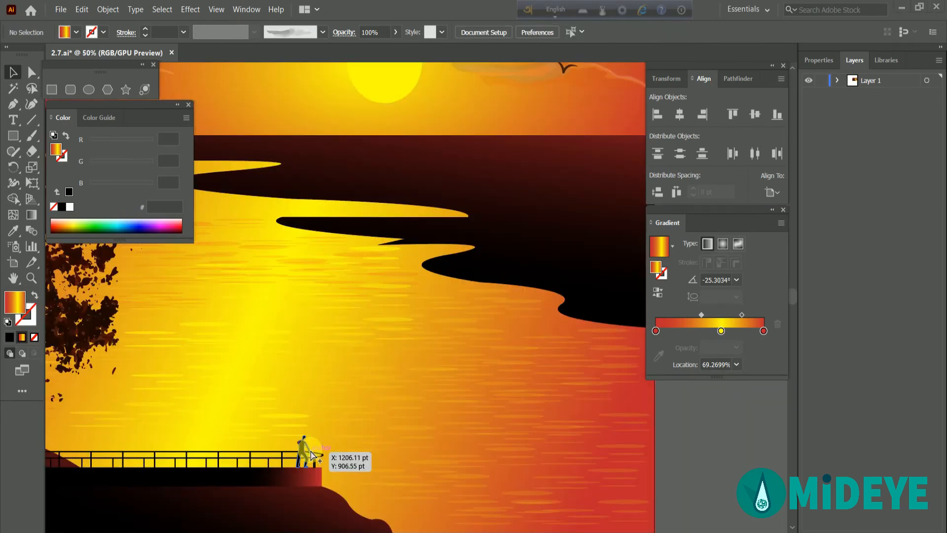
pyautogui.scroll(2, 345, 452)
pyautogui.scroll(-2, 228, 450)
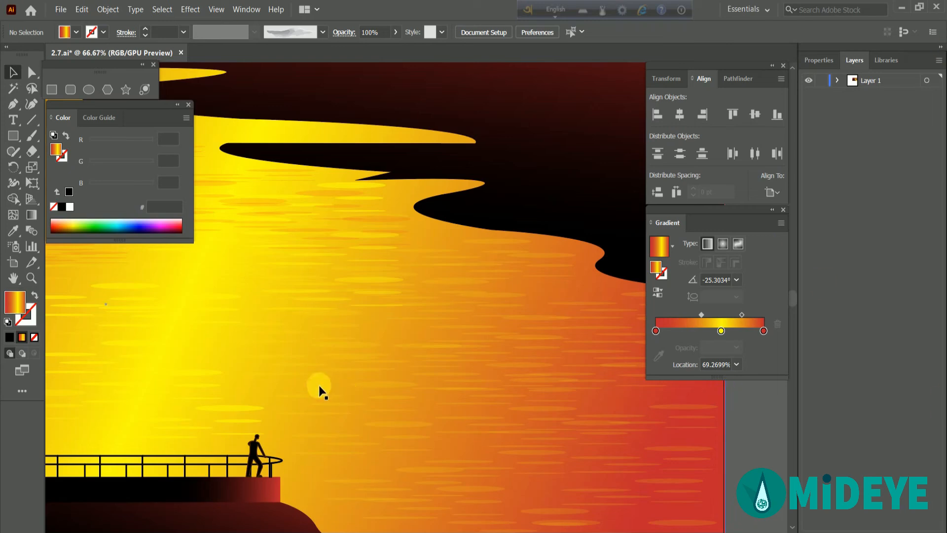
pyautogui.scroll(-1, 230, 456)
pyautogui.click(173, 461)
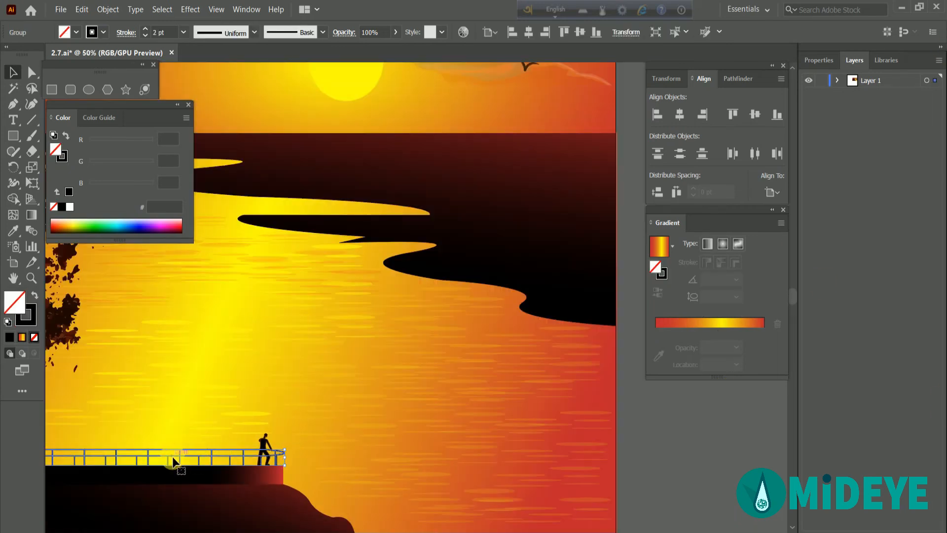
pyautogui.moveTo(193, 454); pyautogui.dragTo(481, 461)
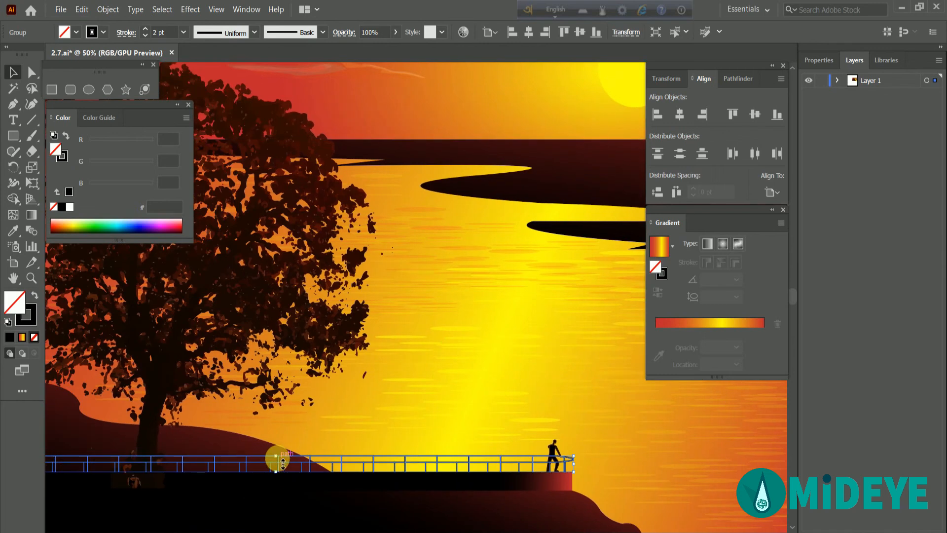
pyautogui.moveTo(281, 455)
pyautogui.mouseDown()
pyautogui.moveTo(283, 437)
pyautogui.moveTo(281, 447)
pyautogui.mouseUp()
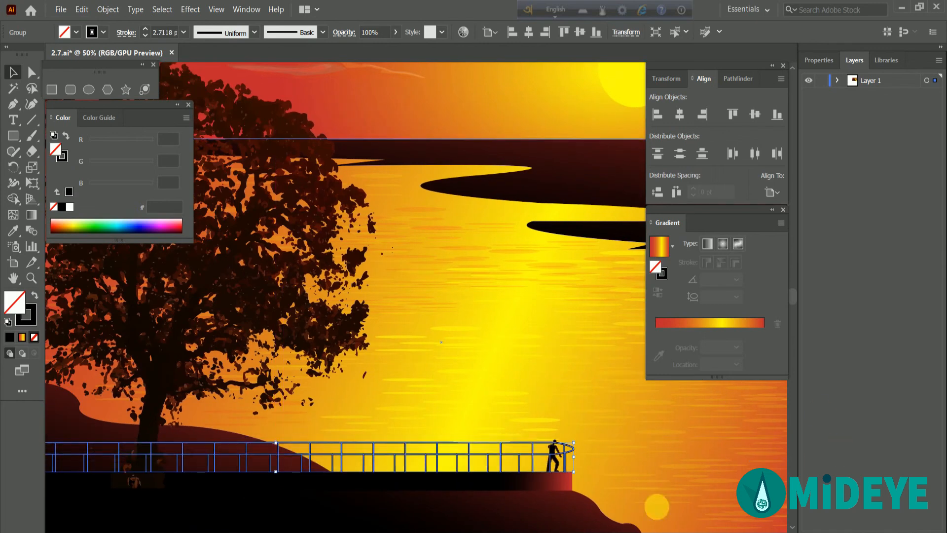
pyautogui.click(646, 512)
# Scale the person up to about one and a half times its size, keeping the feet on the deck.
pyautogui.click(555, 451)
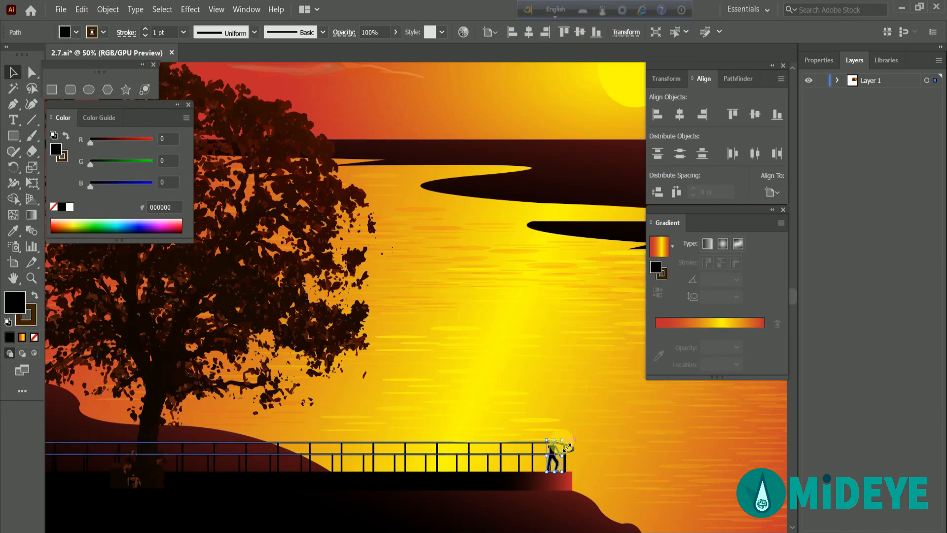
pyautogui.moveTo(562, 439)
pyautogui.mouseDown()
pyautogui.moveTo(569, 425)
pyautogui.moveTo(561, 448)
pyautogui.mouseUp()
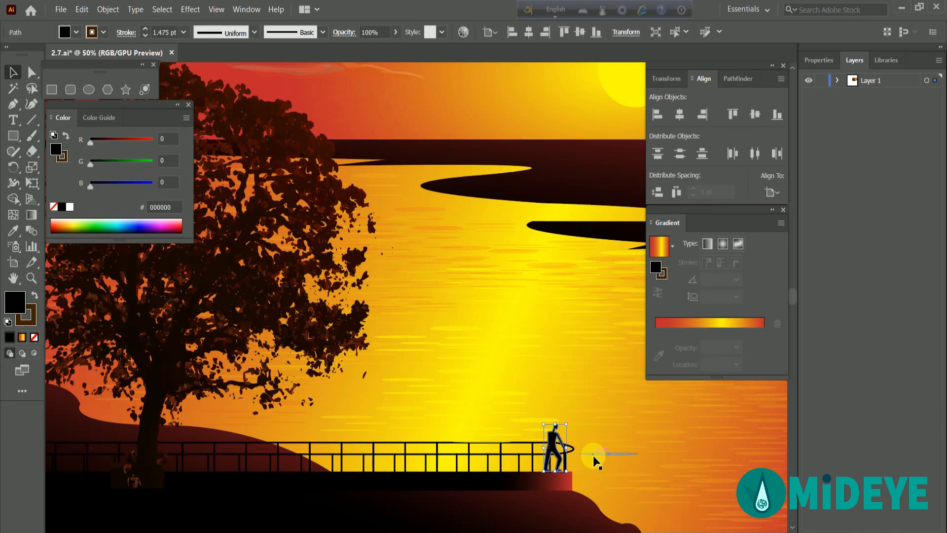
pyautogui.click(634, 463)
# Combine the person's body and rear arm into a single silhouette using Pathfinder.
pyautogui.scroll(4, 550, 454)
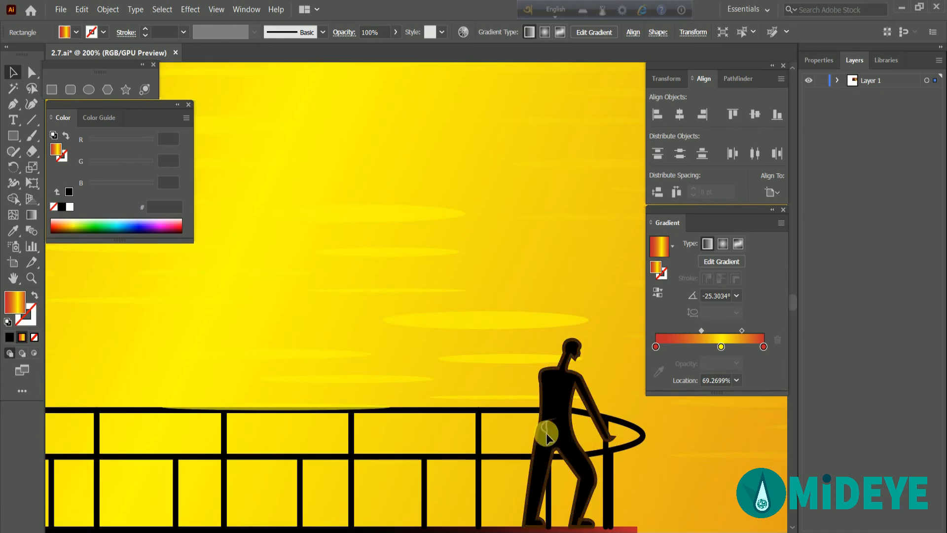
pyautogui.moveTo(533, 400); pyautogui.dragTo(538, 377)
pyautogui.keyDown('shift'); pyautogui.click(551, 394); pyautogui.keyUp('shift')
pyautogui.rightClick(554, 385)
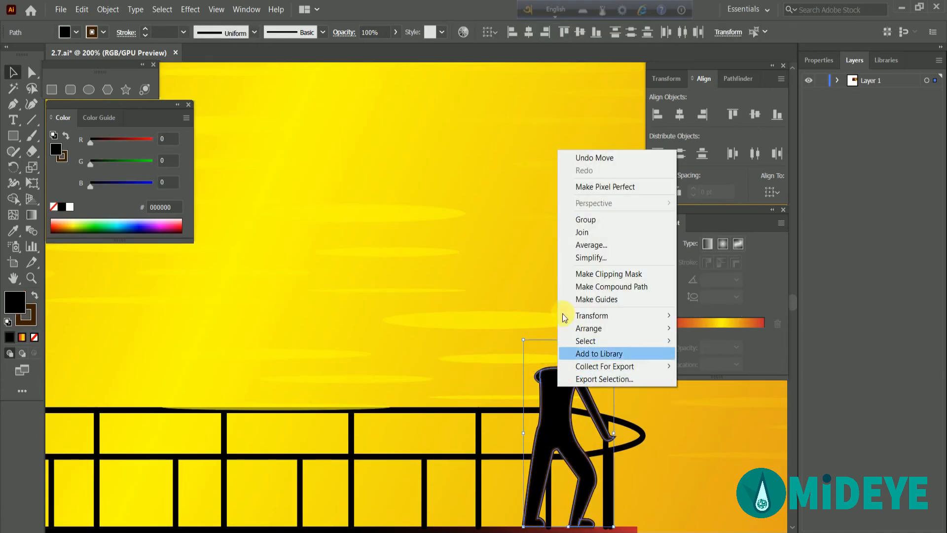
pyautogui.click(574, 232)
pyautogui.click(594, 302)
pyautogui.click(734, 78)
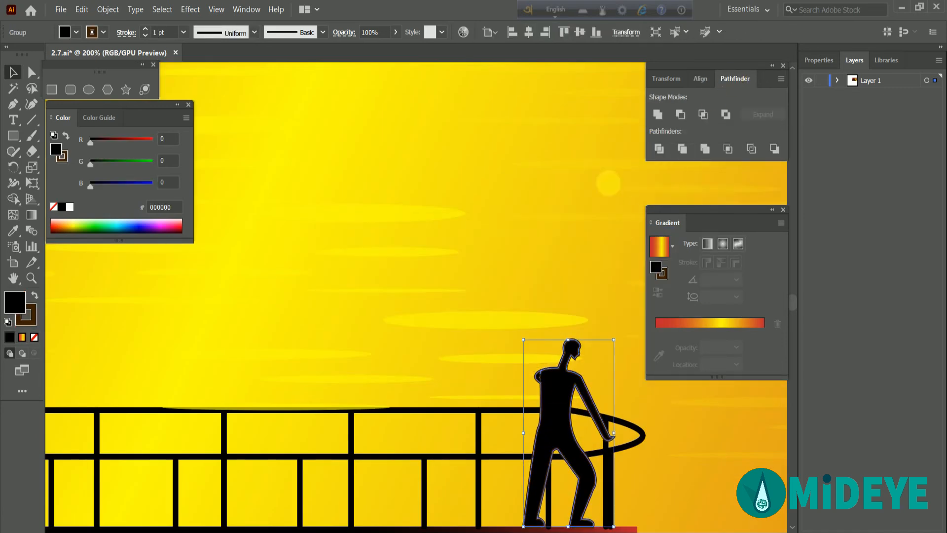
pyautogui.click(738, 480)
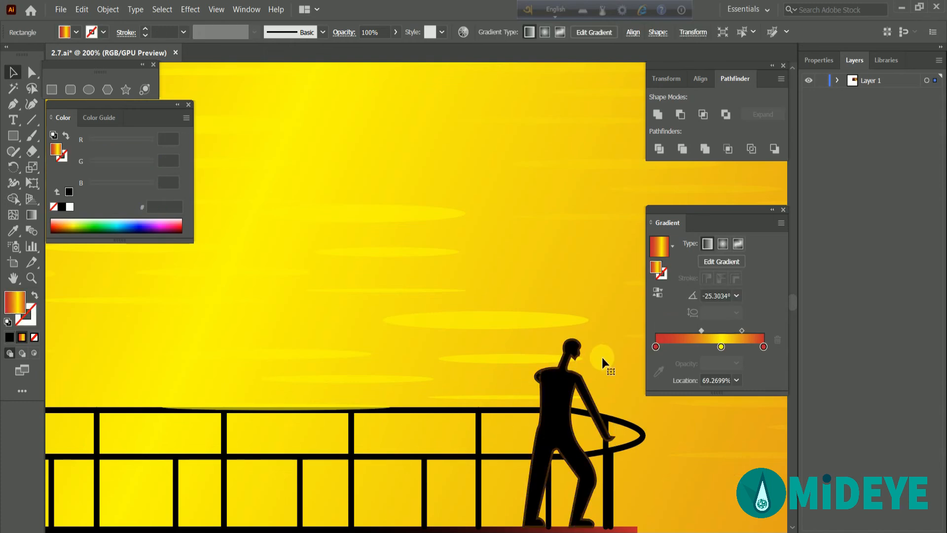
# Enlarge the person by about 1.3 times and reposition it farther from the railing's rounded end, with the feet on the deck.
pyautogui.click(560, 387)
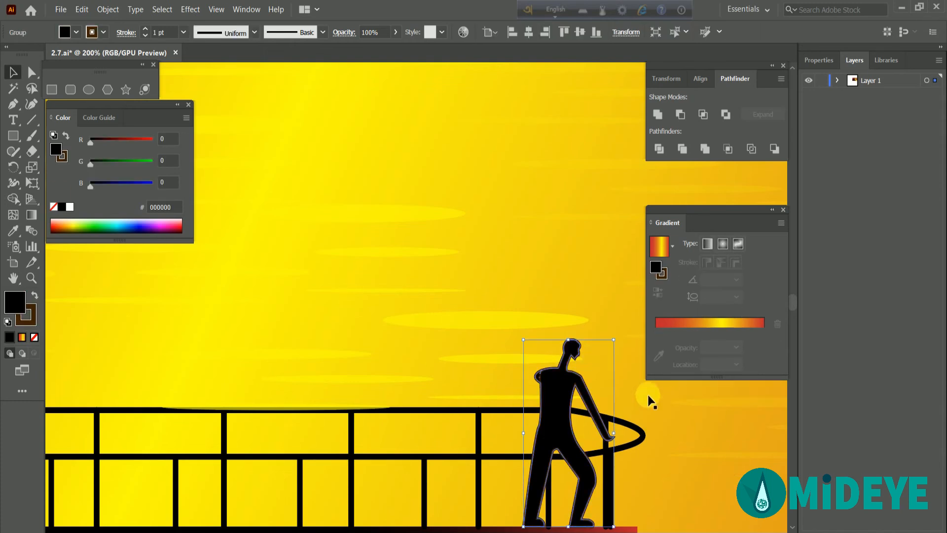
pyautogui.moveTo(608, 423); pyautogui.dragTo(557, 395)
pyautogui.moveTo(567, 340); pyautogui.dragTo(580, 313)
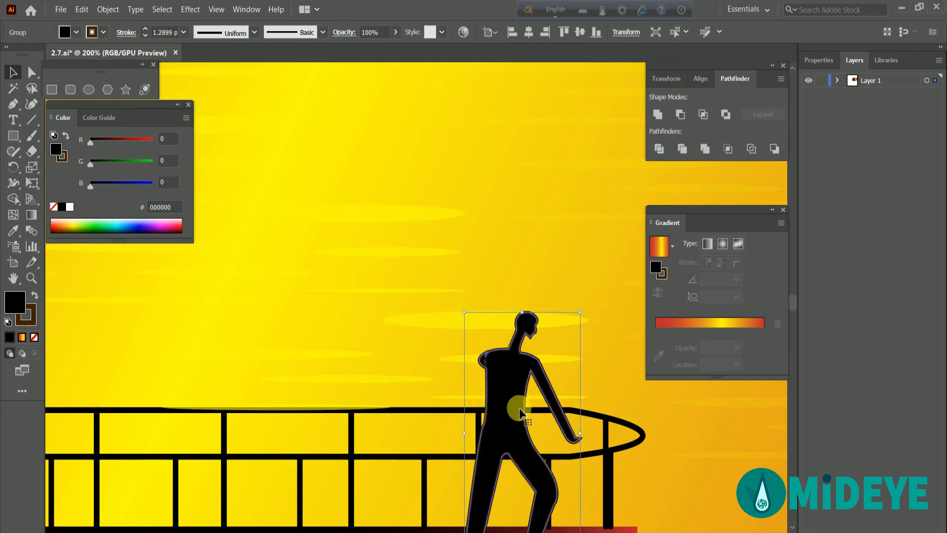
pyautogui.moveTo(518, 407); pyautogui.dragTo(522, 382)
pyautogui.click(671, 387)
pyautogui.click(484, 377)
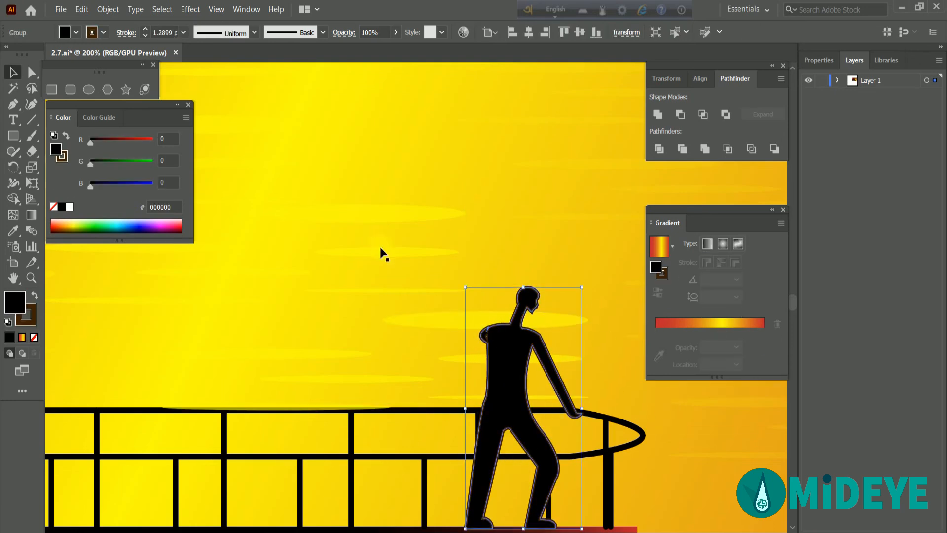
pyautogui.click(517, 249)
pyautogui.scroll(-3, 518, 250)
pyautogui.click(493, 459)
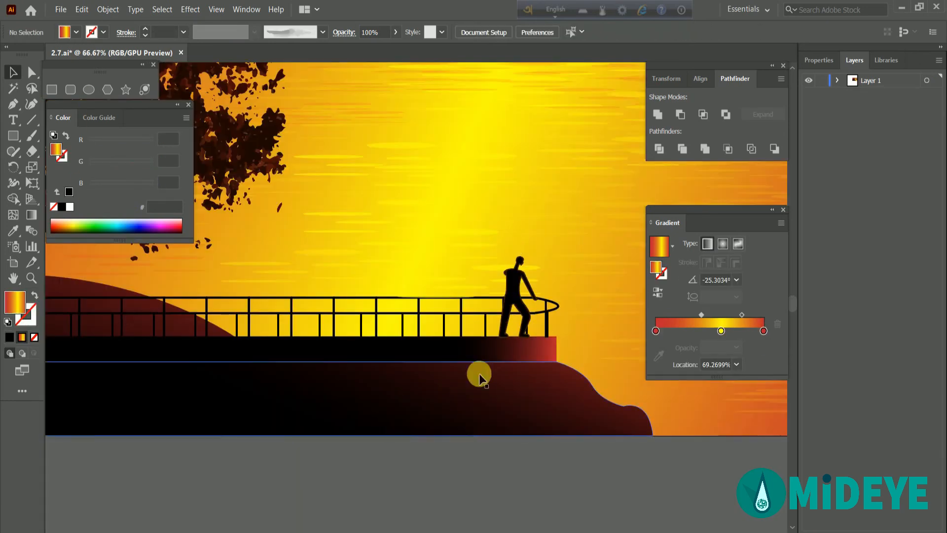
pyautogui.scroll(4, 524, 280)
pyautogui.click(30, 75)
pyautogui.moveTo(526, 207)
pyautogui.mouseDown()
pyautogui.moveTo(522, 229)
pyautogui.moveTo(515, 206)
pyautogui.moveTo(524, 215)
pyautogui.mouseUp()
pyautogui.click(513, 170)
pyautogui.click(528, 188)
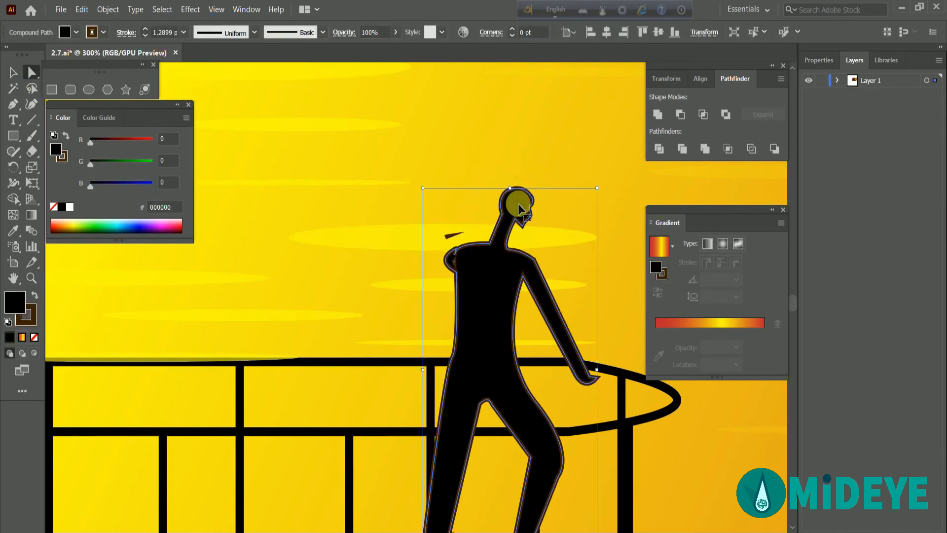
pyautogui.hotkey('ctrl', 'z')
# Reshape the person's forehead by shifting the anchor point at the front of the head slightly downward.
pyautogui.click(523, 165)
pyautogui.moveTo(480, 173); pyautogui.dragTo(514, 213)
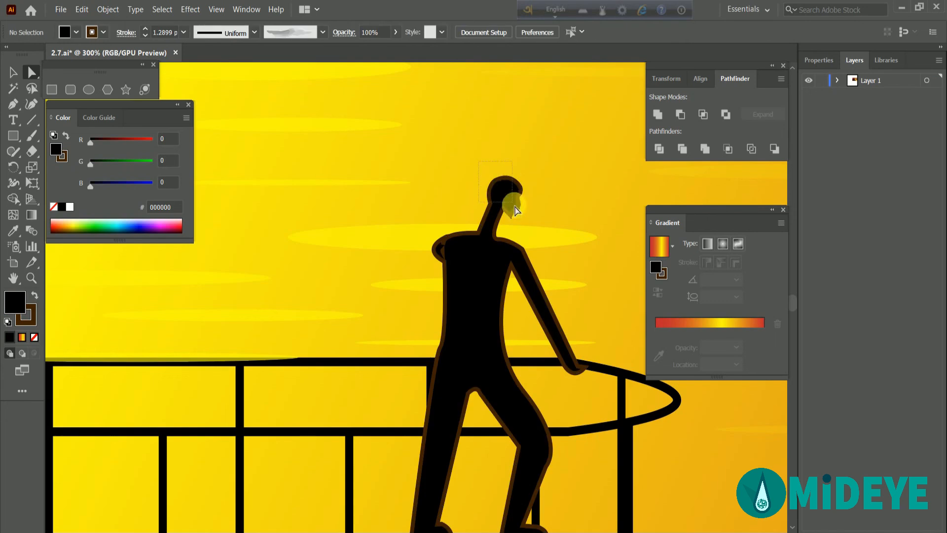
pyautogui.click(501, 183)
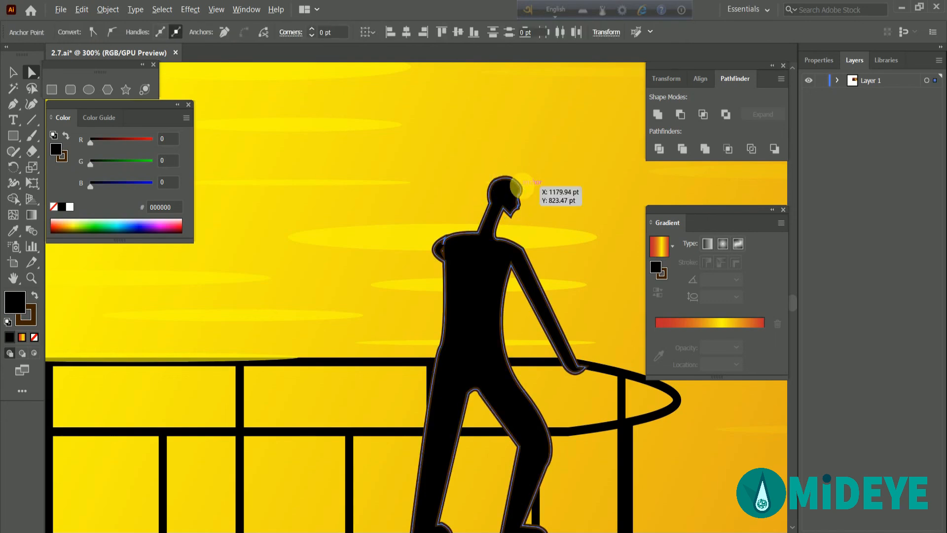
pyautogui.moveTo(522, 185)
pyautogui.mouseDown()
pyautogui.moveTo(529, 215)
pyautogui.moveTo(522, 193)
pyautogui.mouseUp()
pyautogui.click(543, 178)
# Round out the crown of the person's head by adjusting the anchor point at its upper back.
pyautogui.scroll(5, 520, 207)
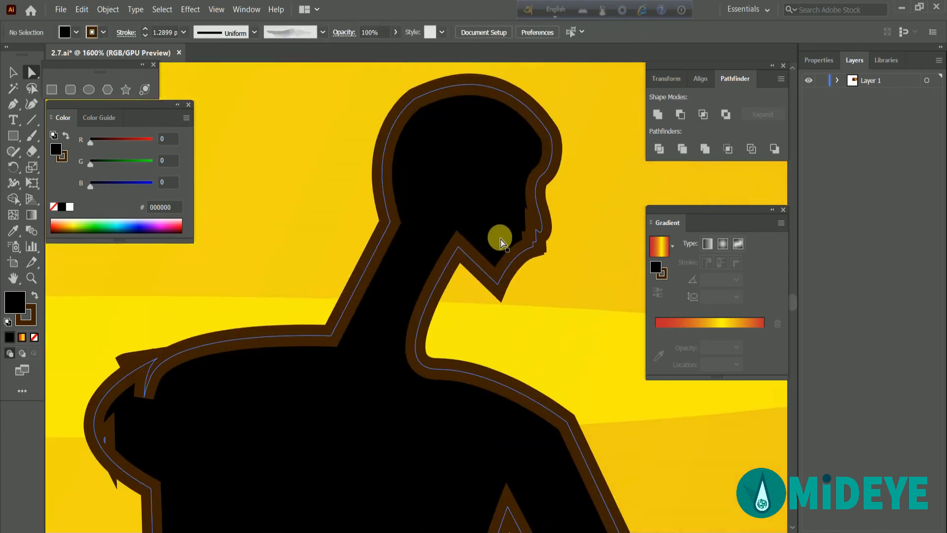
pyautogui.click(517, 266)
pyautogui.scroll(1, 503, 148)
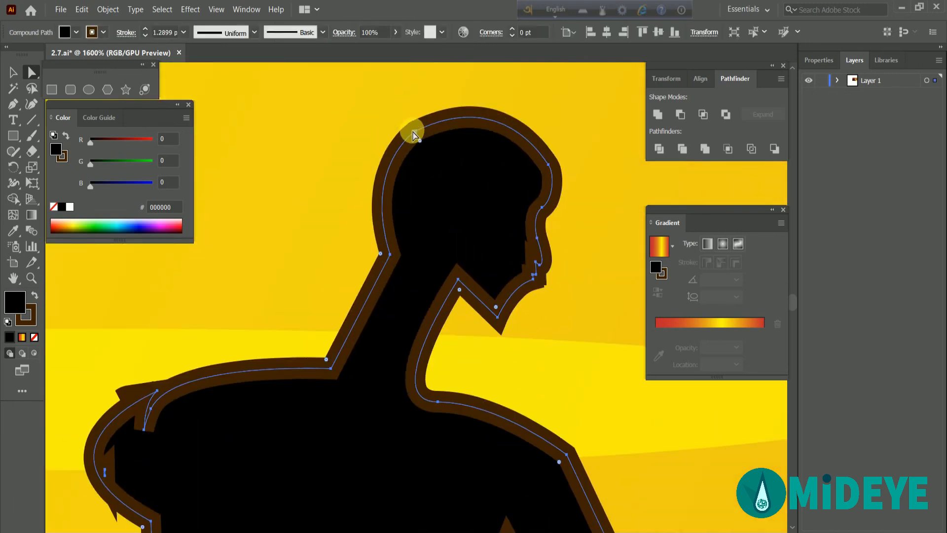
pyautogui.moveTo(414, 131); pyautogui.dragTo(398, 105)
pyautogui.scroll(1, 567, 161)
pyautogui.moveTo(565, 177); pyautogui.dragTo(447, 91)
pyautogui.click(592, 182)
pyautogui.hscroll(1, 610, 237)
pyautogui.scroll(-2, 465, 271)
pyautogui.scroll(-4, 380, 402)
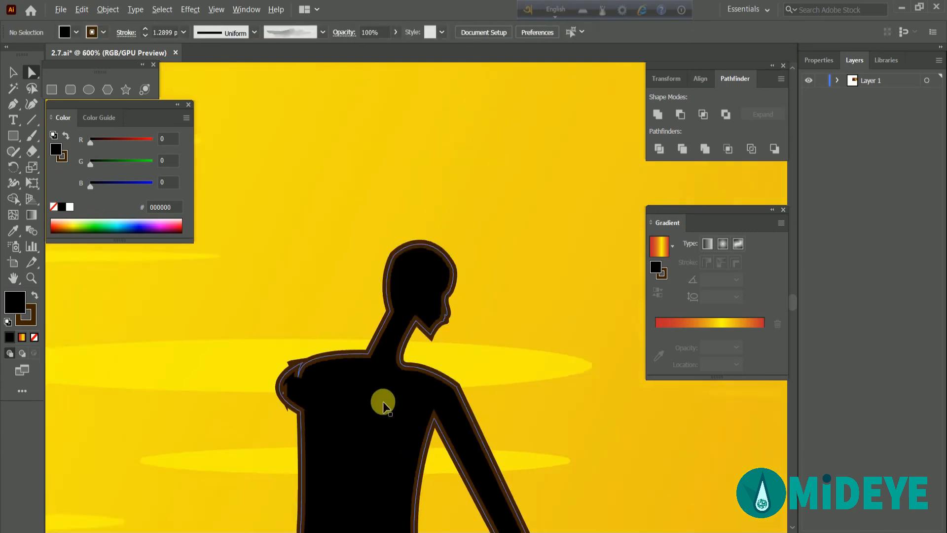
# Draw a small closed hand shape with the Pen tool, projecting from the front of the waist above the thigh.
pyautogui.scroll(2, 383, 407)
pyautogui.click(15, 105)
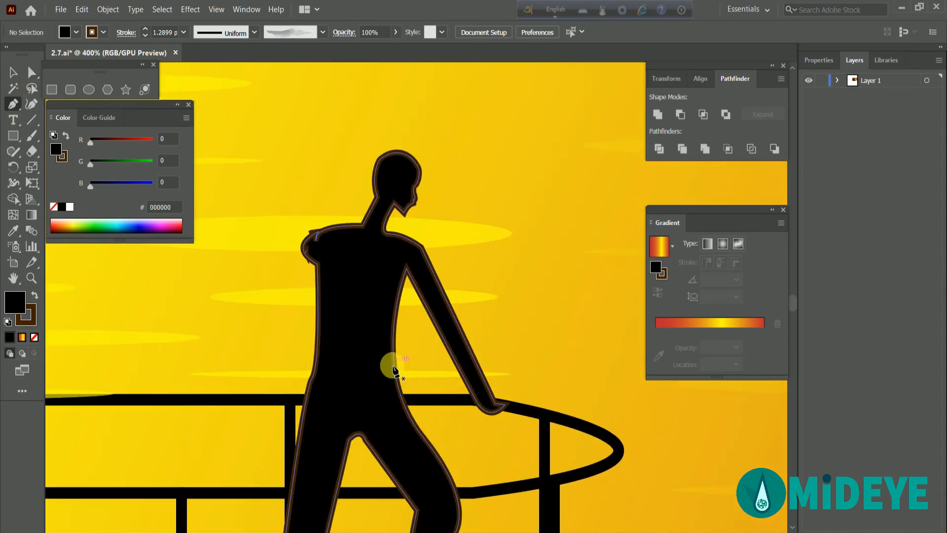
pyautogui.click(399, 365)
pyautogui.click(430, 403)
pyautogui.moveTo(430, 403); pyautogui.dragTo(390, 392)
pyautogui.click(431, 403)
pyautogui.click(395, 365)
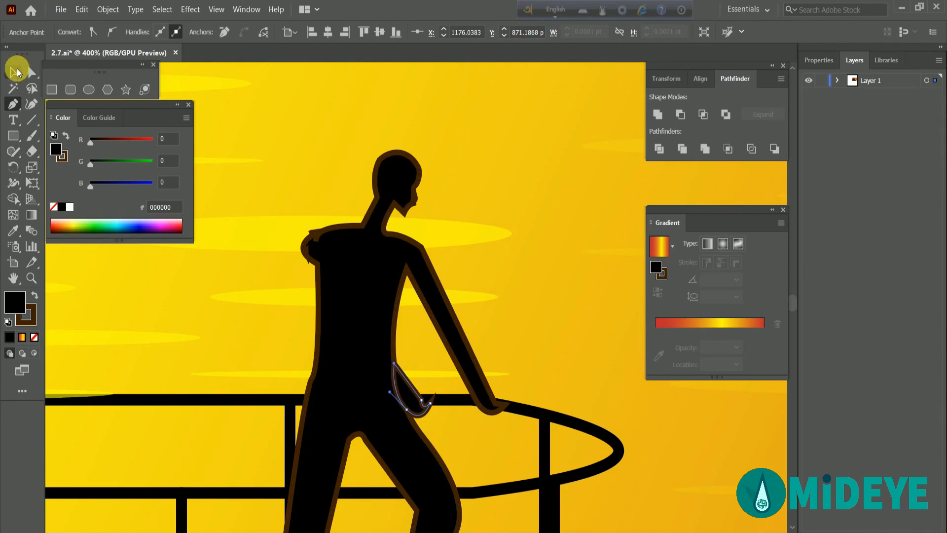
# Unite the waist hand shape with the body using Pathfinder and set the silhouette's stroke to black.
pyautogui.doubleClick(16, 71)
pyautogui.click(535, 378)
pyautogui.keyDown('shift'); pyautogui.click(323, 307); pyautogui.keyUp('shift')
pyautogui.click(657, 114)
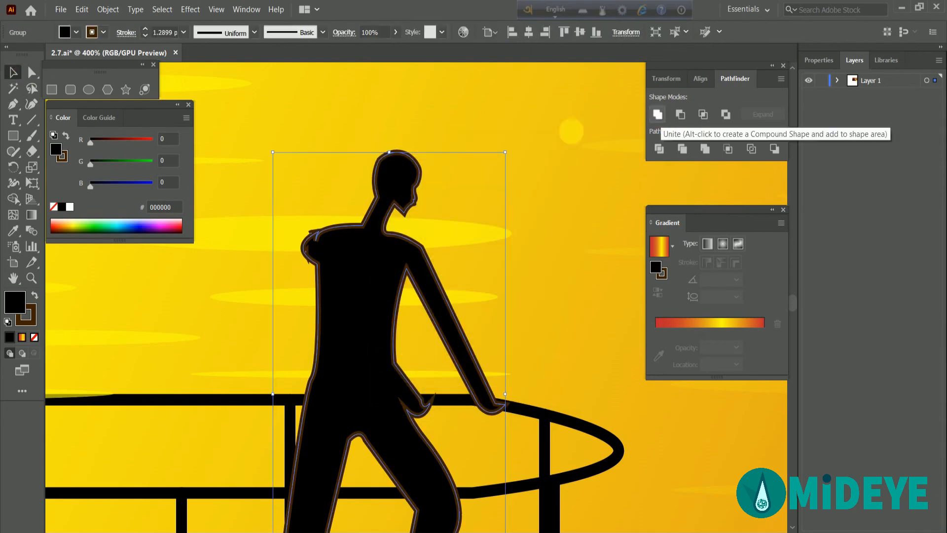
pyautogui.click(62, 156)
pyautogui.click(61, 207)
pyautogui.click(556, 212)
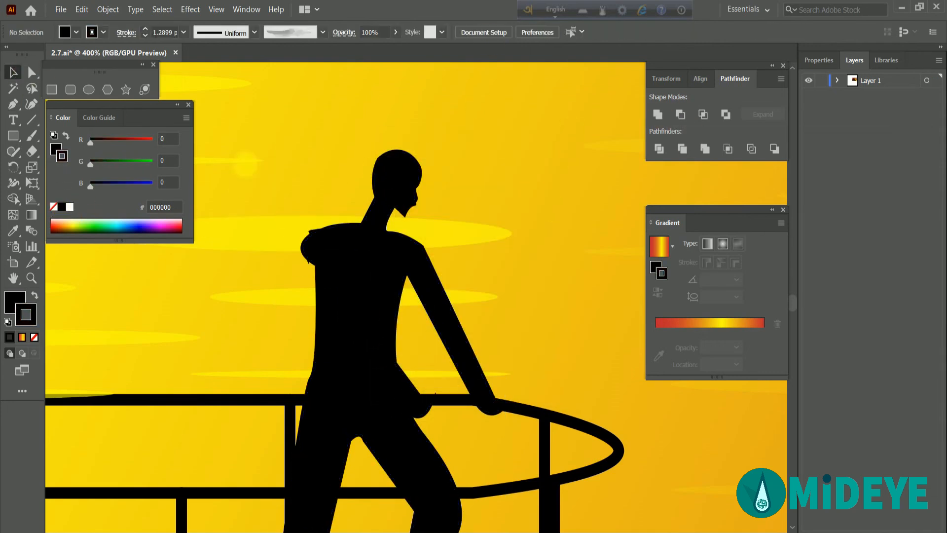
# Draw a black cap with a forward-pointing brim over the person's head using the Pen tool.
pyautogui.press('p')
pyautogui.moveTo(380, 164); pyautogui.dragTo(428, 173)
pyautogui.click(442, 168)
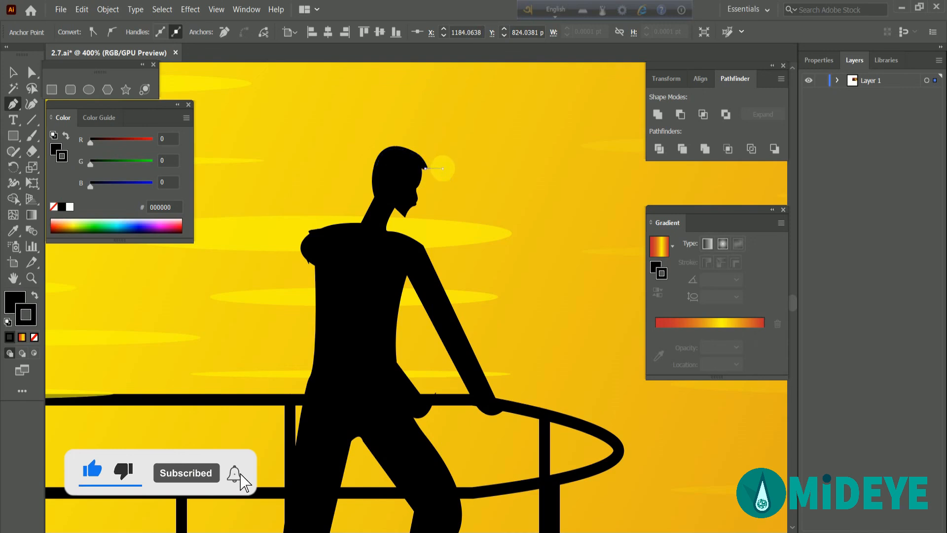
pyautogui.click(421, 172)
pyautogui.click(377, 169)
pyautogui.click(20, 72)
pyautogui.click(494, 171)
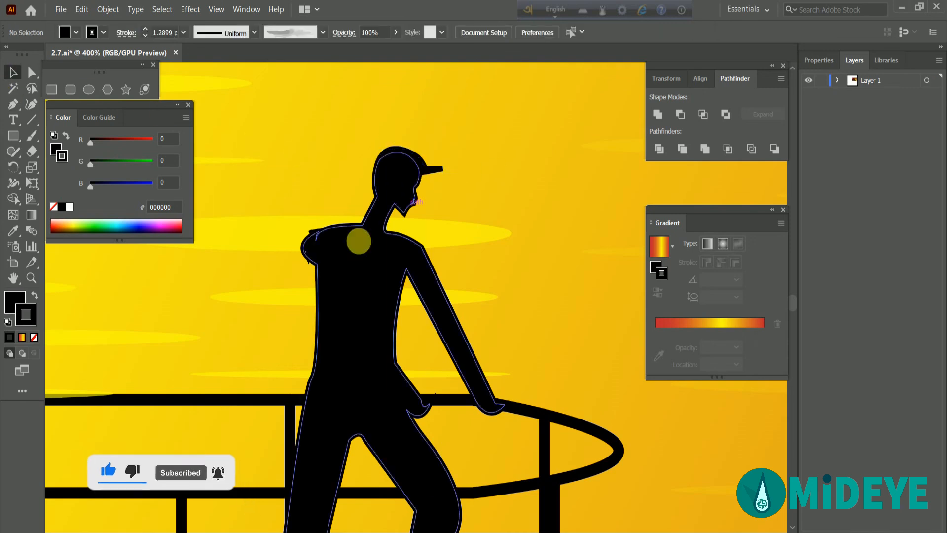
# Reshape the rear upper arm by moving the anchor where it meets the back slightly downward, smoothing its curve.
pyautogui.click(358, 241)
pyautogui.click(30, 72)
pyautogui.moveTo(316, 270); pyautogui.dragTo(317, 278)
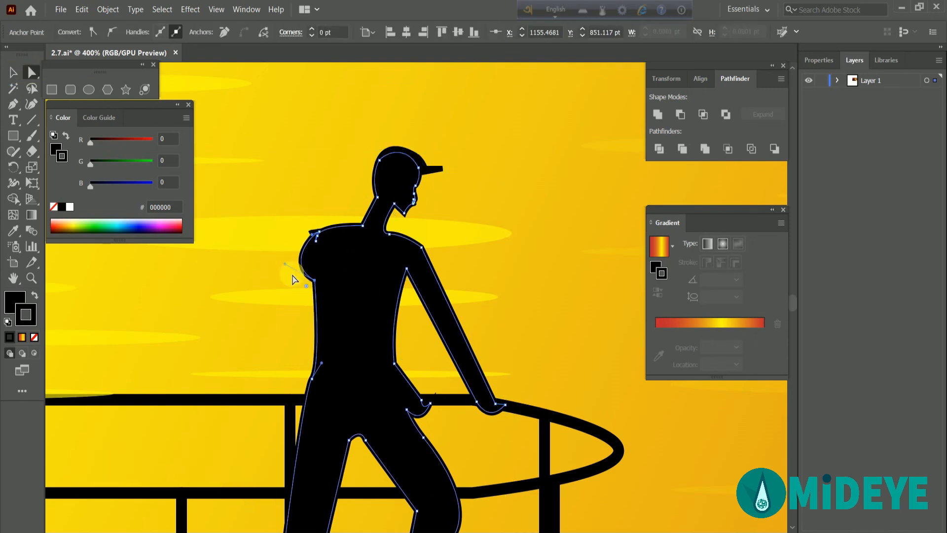
pyautogui.click(348, 271)
pyautogui.click(559, 192)
pyautogui.scroll(-5, 558, 191)
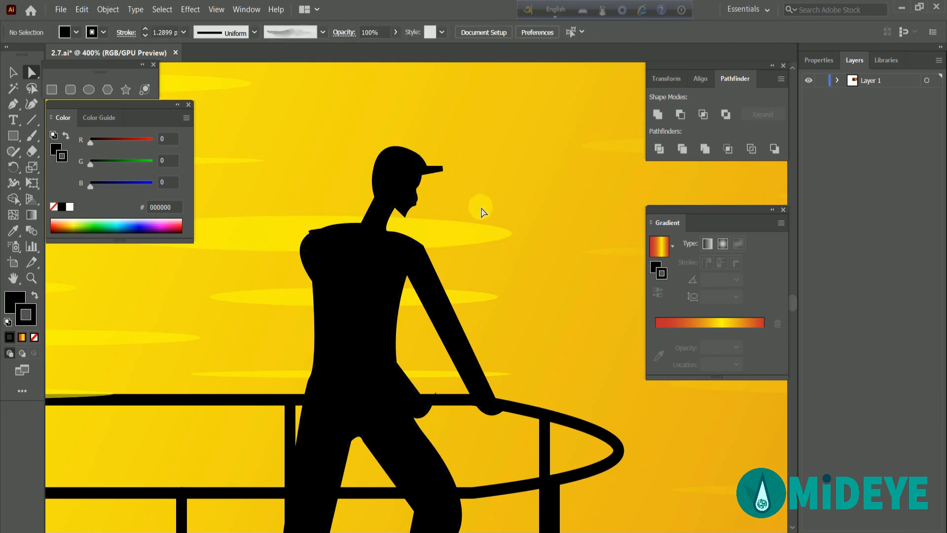
# Enlarge the back of the head by moving its upper rear anchor outward so the skull fills the cap.
pyautogui.scroll(4, 493, 180)
pyautogui.moveTo(419, 186); pyautogui.dragTo(403, 207)
pyautogui.click(508, 184)
pyautogui.scroll(-3, 505, 184)
pyautogui.scroll(4, 475, 189)
pyautogui.click(466, 177)
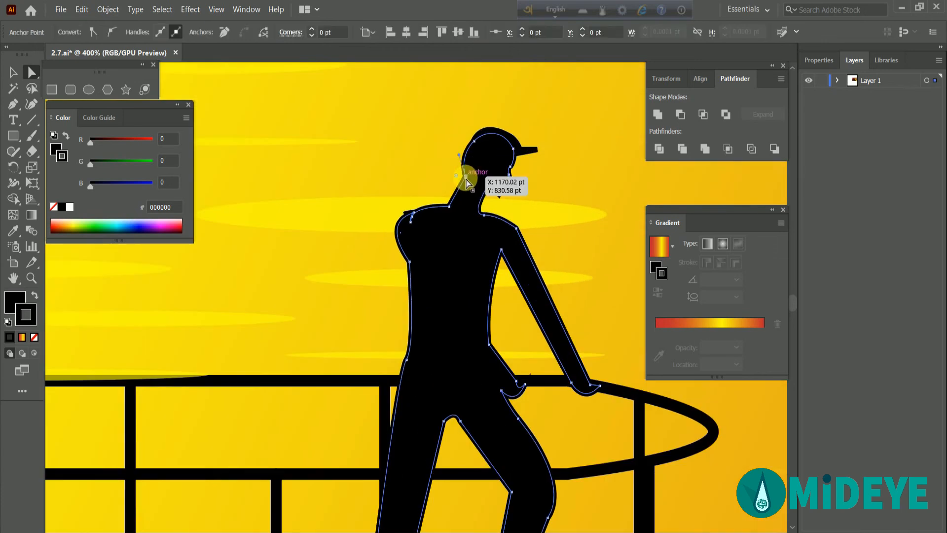
pyautogui.click(474, 142)
pyautogui.click(544, 127)
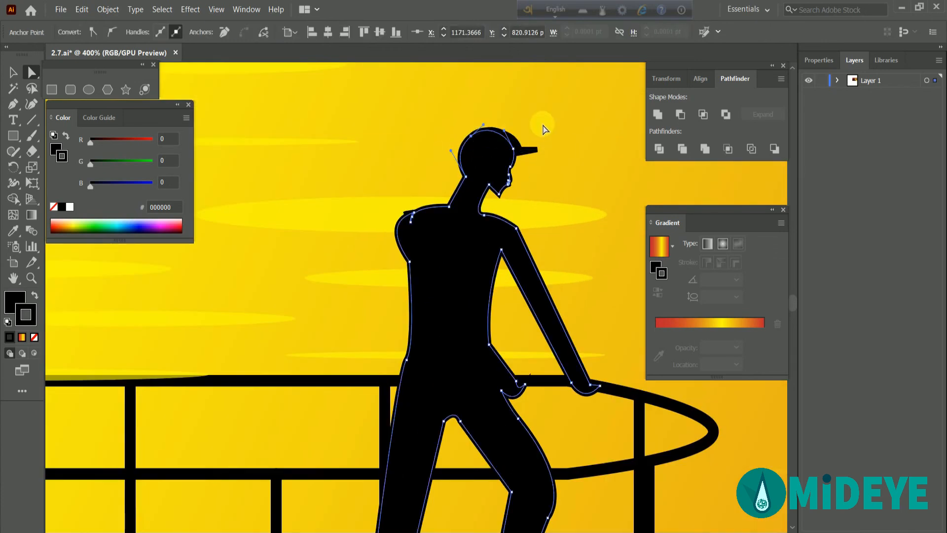
pyautogui.scroll(-12, 542, 135)
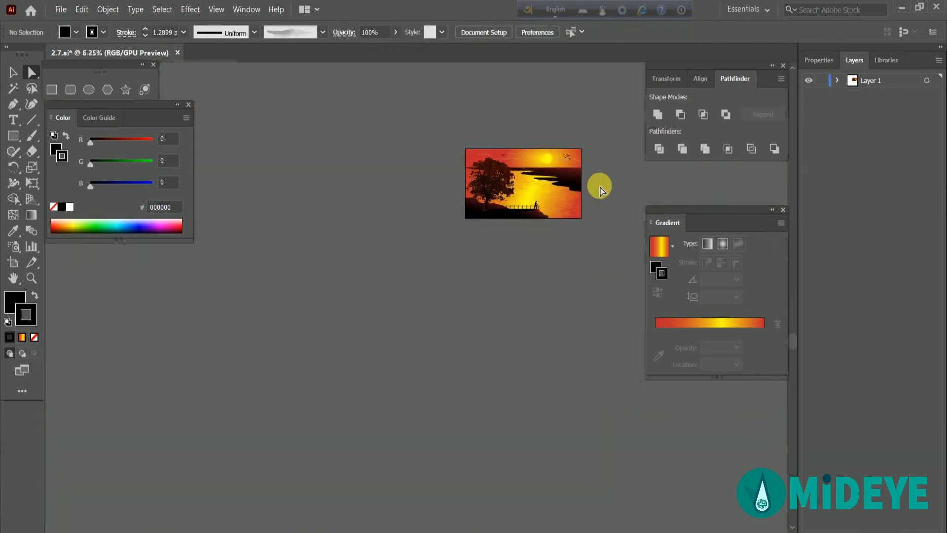
pyautogui.scroll(3, 599, 186)
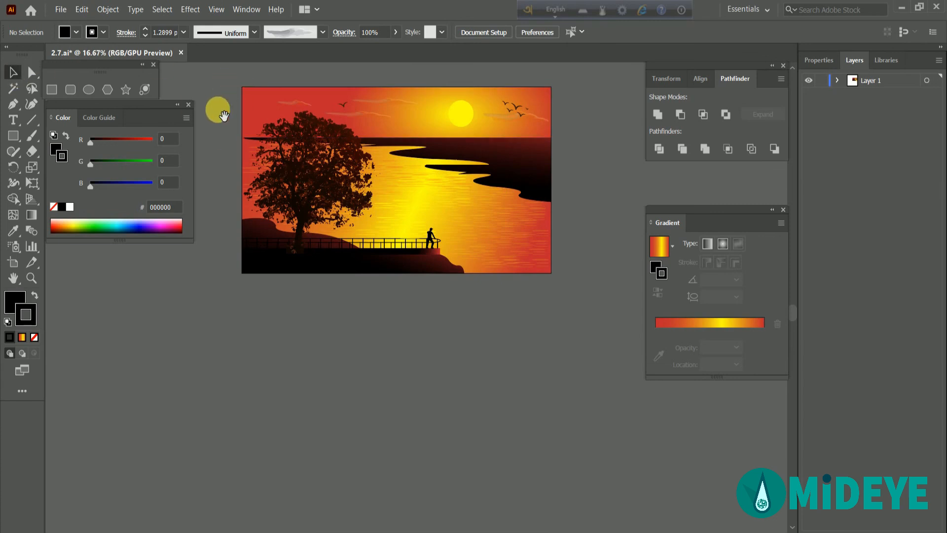
pyautogui.moveTo(217, 108); pyautogui.dragTo(213, 192)
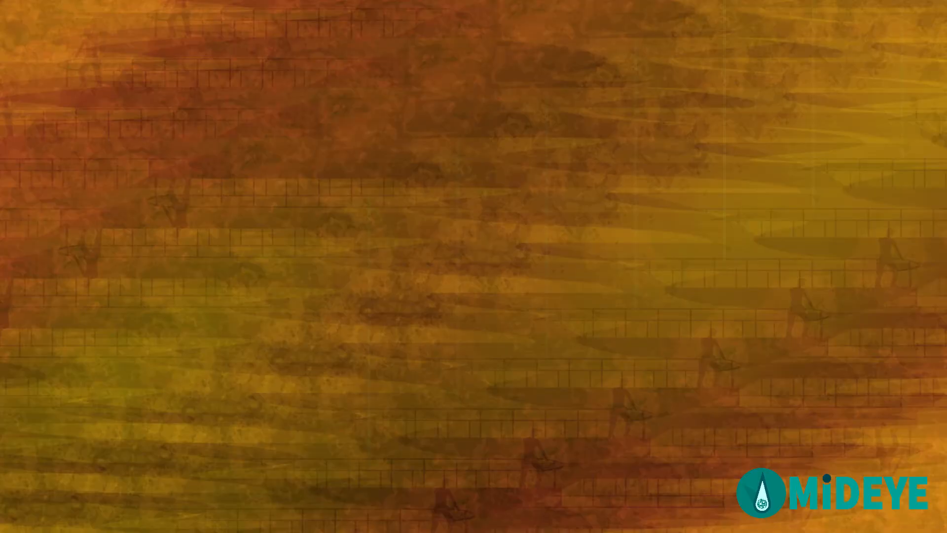